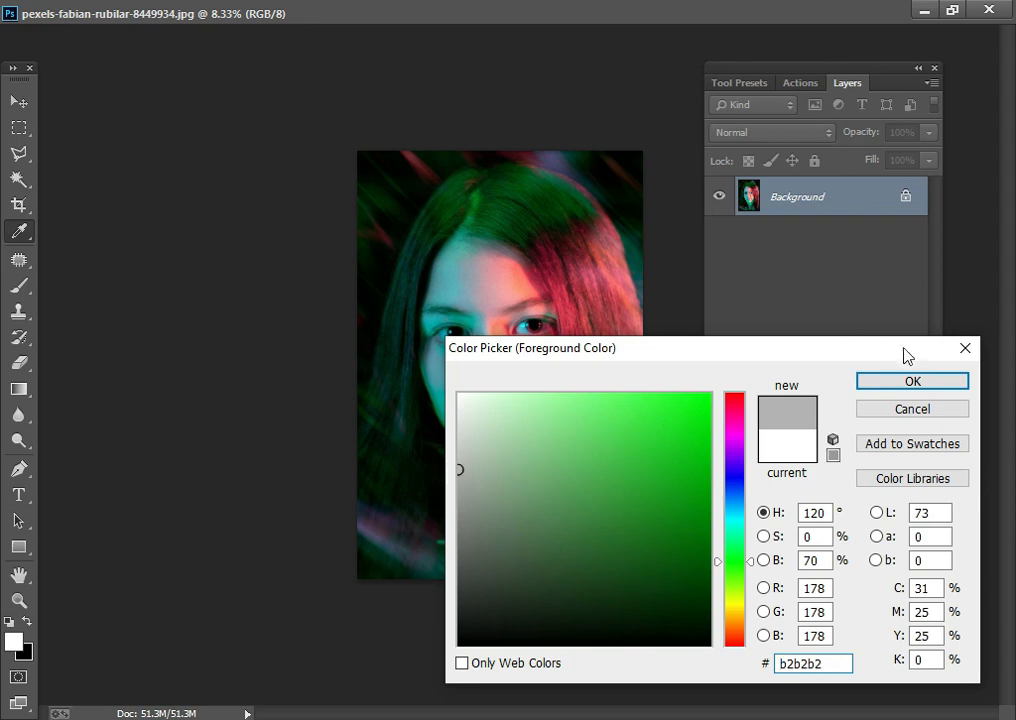
Set the foreground colour to #b2b2b2 and draw a rectangle shape about 780 by 2736 px over the left side of the face.
{"action": "left_click", "coordinate": [905, 383]}
{"action": "key", "text": "u"}
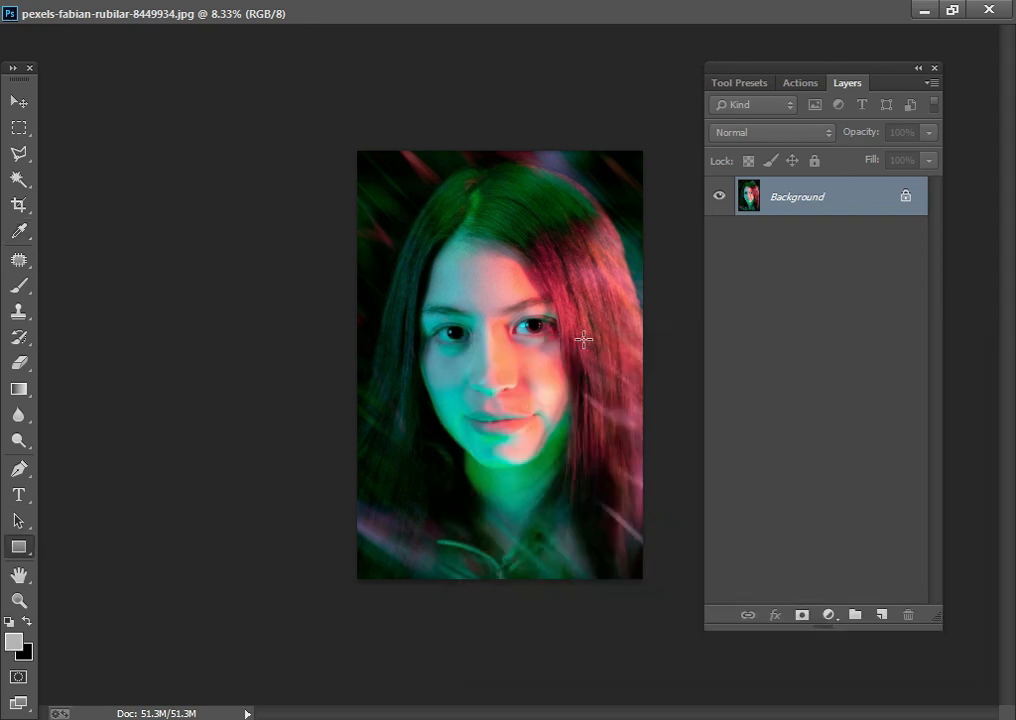
{"action": "left_click", "coordinate": [406, 246]}
{"action": "left_click", "coordinate": [485, 300]}
{"action": "left_click_drag", "start_coordinate": [404, 275], "coordinate": [469, 501]}
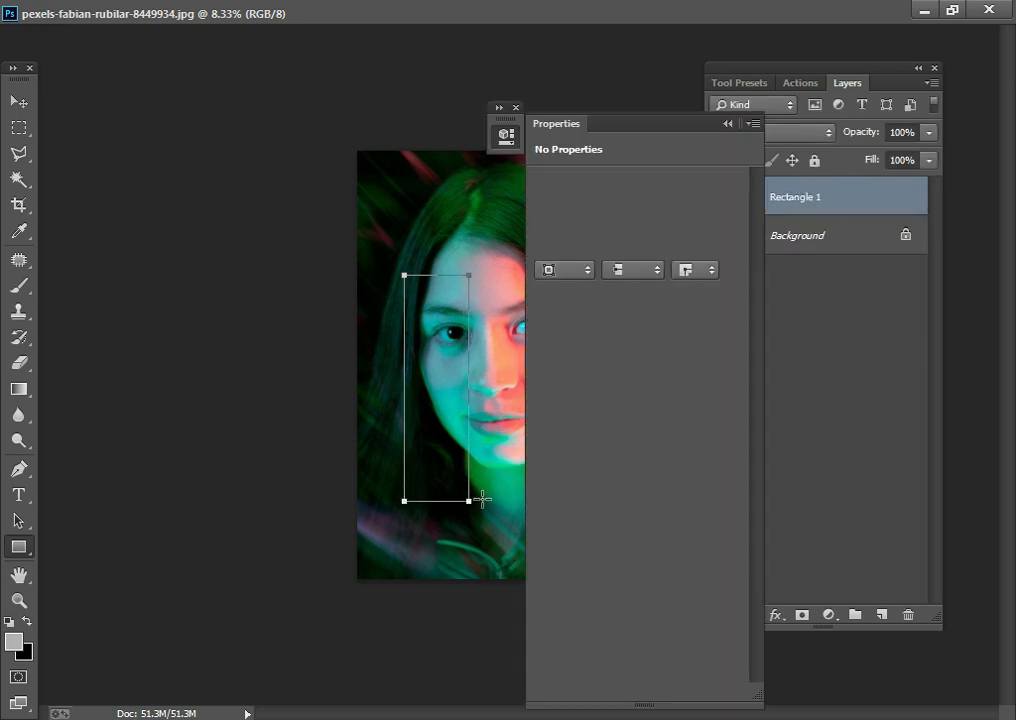
{"action": "left_click", "coordinate": [727, 123]}
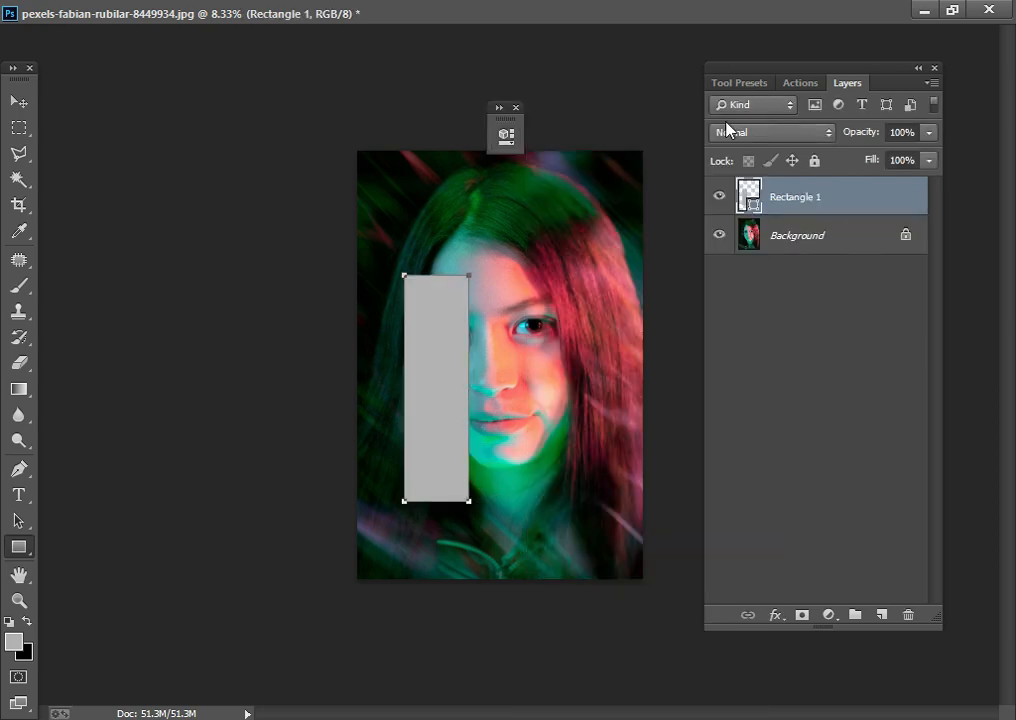
Add a Stroke effect to the rectangle layer and set the stroke size to 12 px.
{"action": "double_click", "coordinate": [908, 201]}
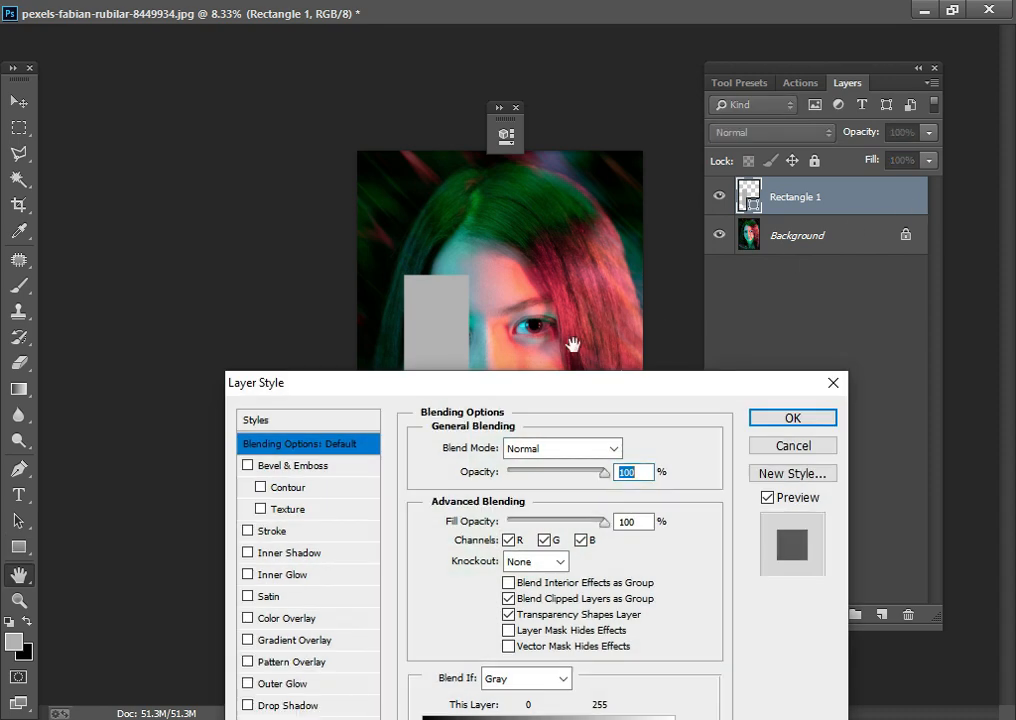
{"action": "mouse_move", "coordinate": [555, 395]}
{"action": "left_mouse_down"}
{"action": "mouse_move", "coordinate": [766, 279]}
{"action": "mouse_move", "coordinate": [780, 220]}
{"action": "mouse_move", "coordinate": [843, 232]}
{"action": "mouse_move", "coordinate": [844, 256]}
{"action": "left_mouse_up"}
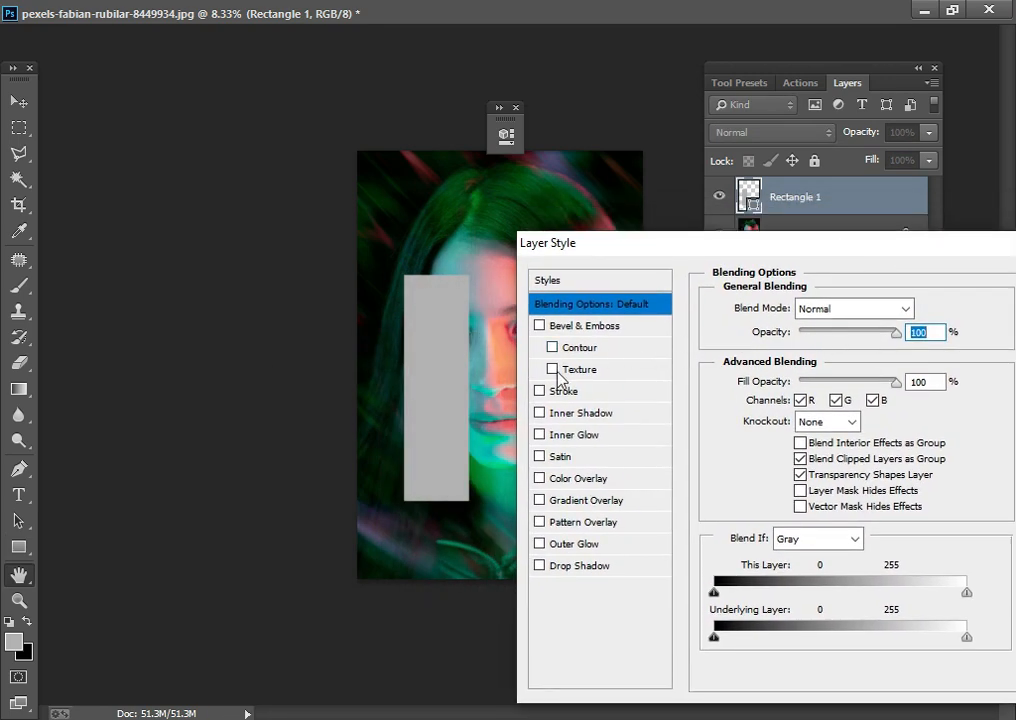
{"action": "left_click", "coordinate": [539, 391]}
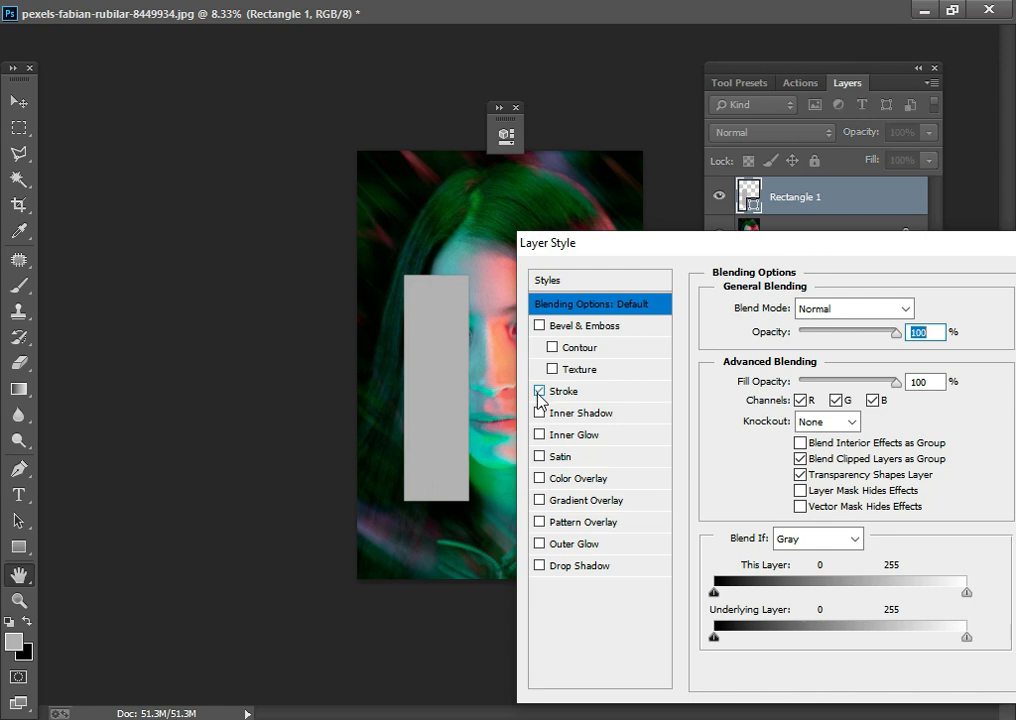
{"action": "left_click", "coordinate": [598, 396]}
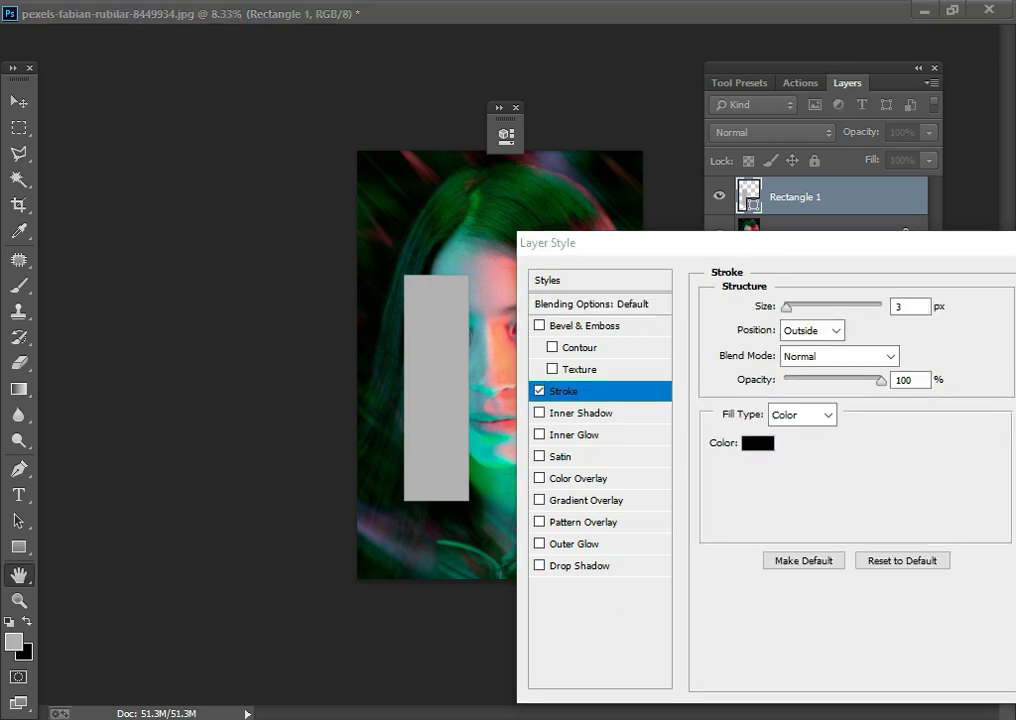
{"action": "left_click_drag", "start_coordinate": [765, 243], "coordinate": [608, 257]}
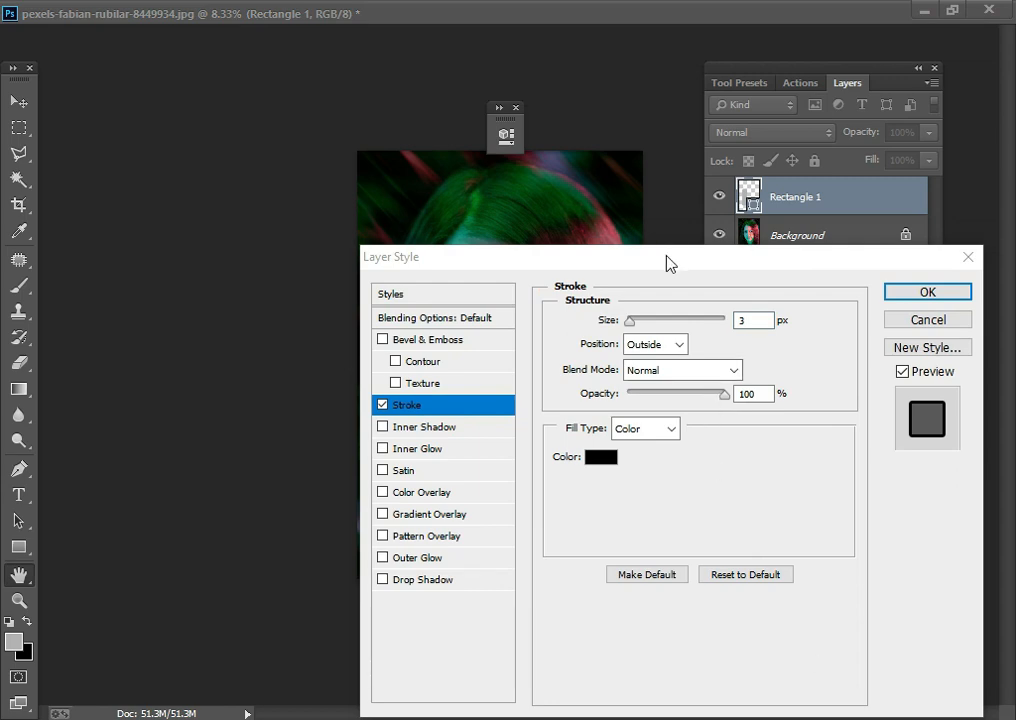
{"action": "left_click_drag", "start_coordinate": [671, 263], "coordinate": [806, 187]}
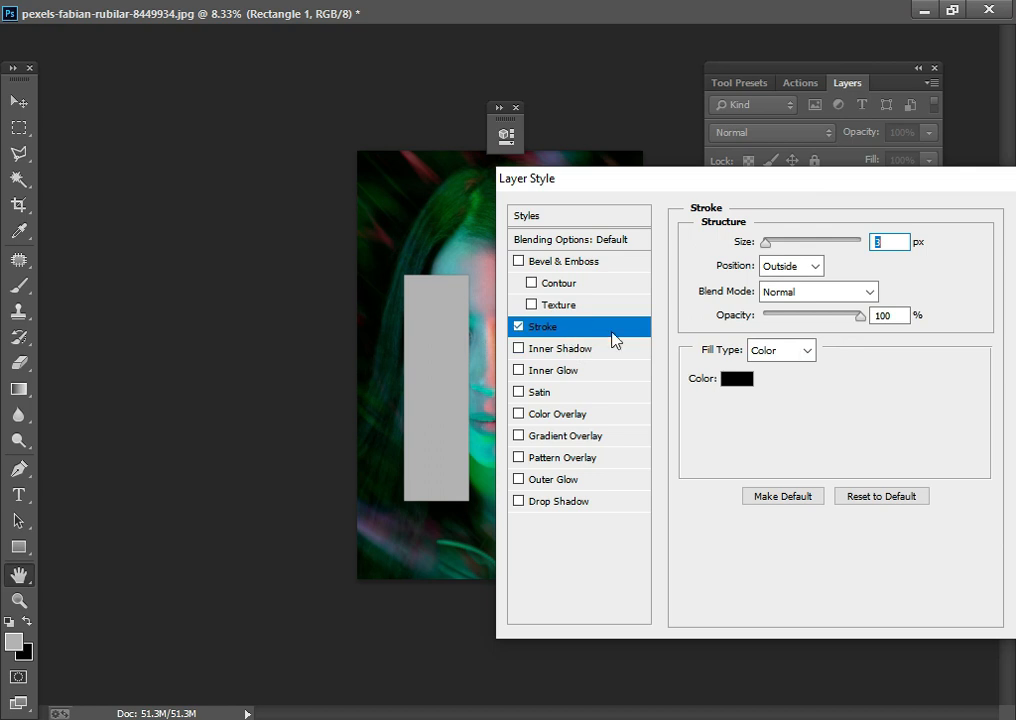
{"action": "left_click", "coordinate": [888, 242]}
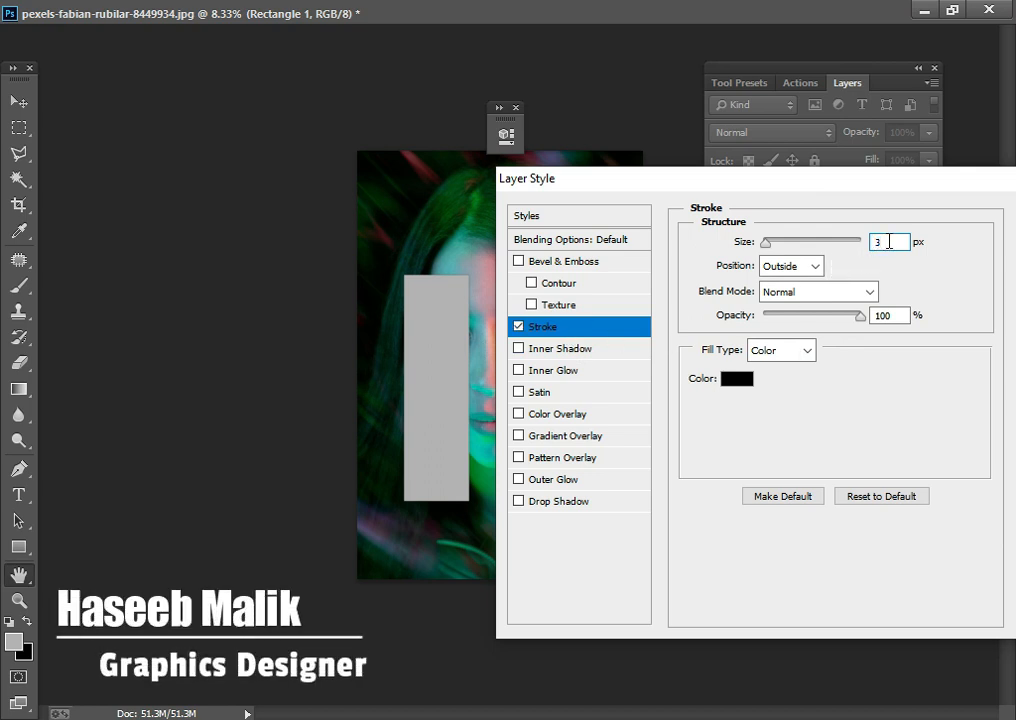
{"action": "type", "text": "12"}
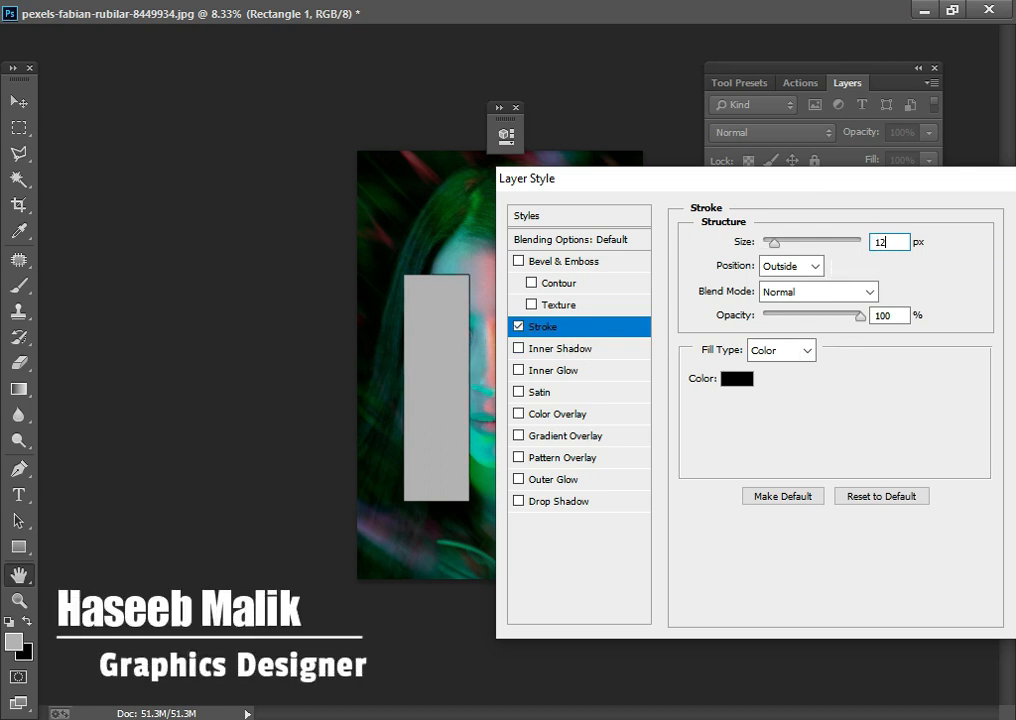
Set the stroke's position to Inside and its blend mode to Normal.
{"action": "left_click", "coordinate": [812, 267]}
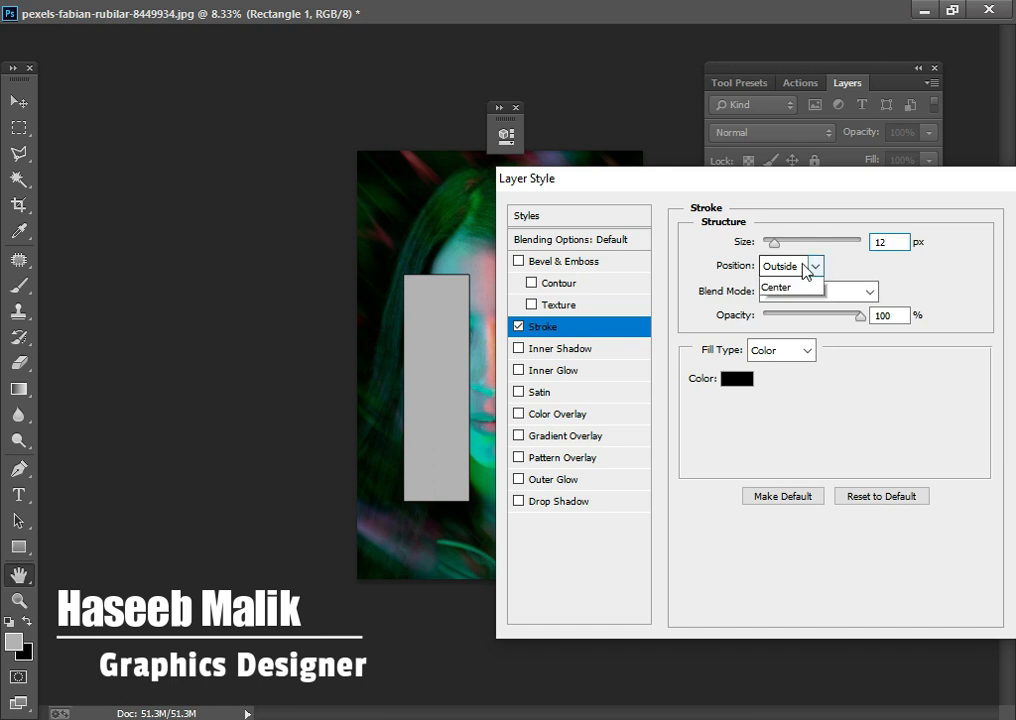
{"action": "left_click", "coordinate": [806, 299]}
{"action": "left_click", "coordinate": [810, 293]}
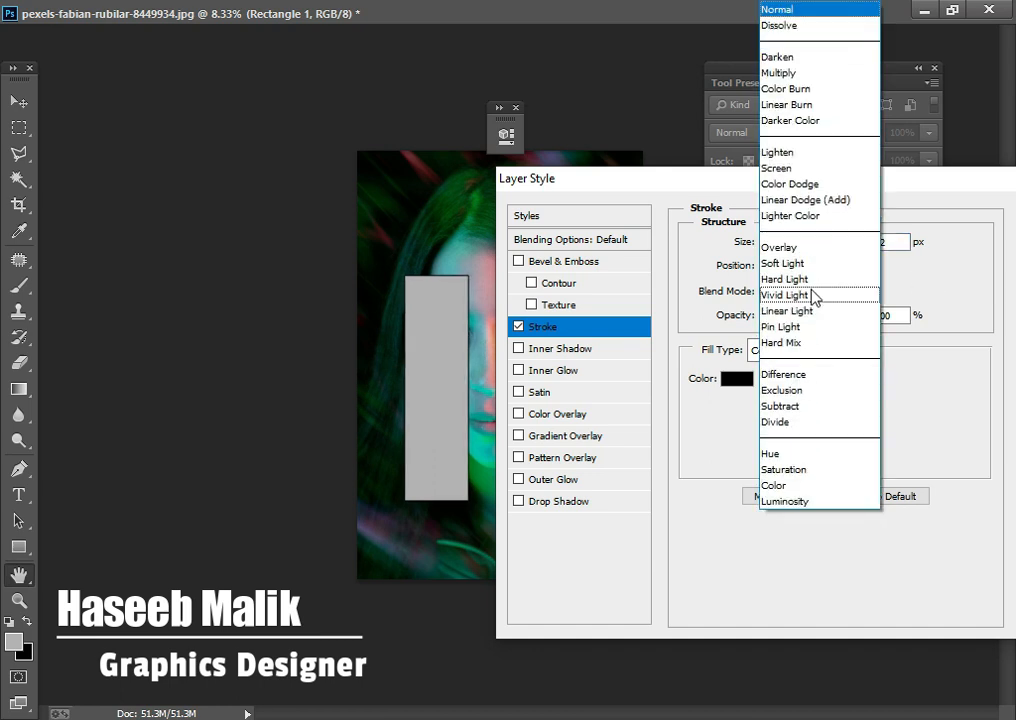
{"action": "left_click", "coordinate": [802, 12]}
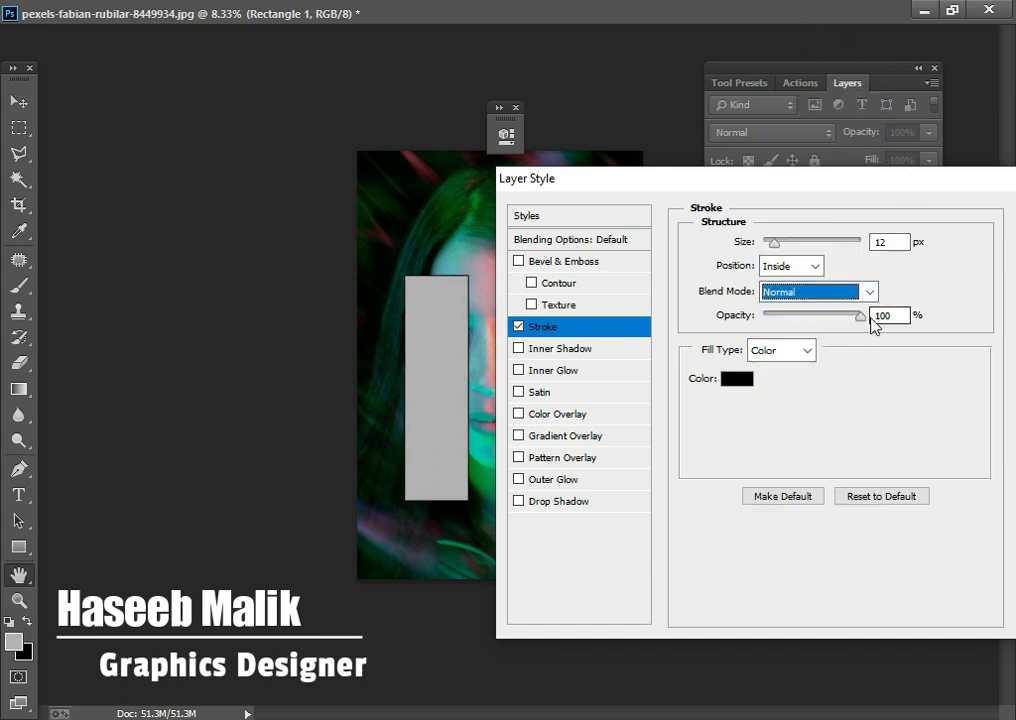
{"action": "mouse_move", "coordinate": [862, 318]}
{"action": "left_mouse_down"}
{"action": "mouse_move", "coordinate": [789, 319]}
{"action": "mouse_move", "coordinate": [858, 316]}
{"action": "left_mouse_up"}
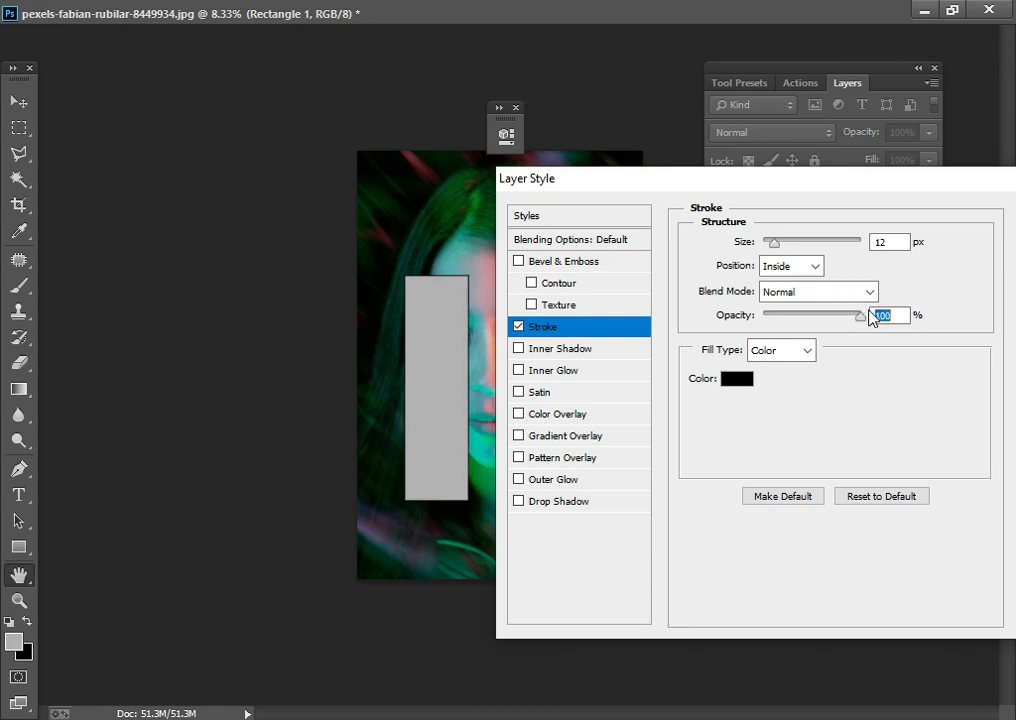
Choose Color as the stroke's fill type and set the stroke colour to white, #ffffff.
{"action": "left_click", "coordinate": [805, 351]}
{"action": "left_click", "coordinate": [764, 371]}
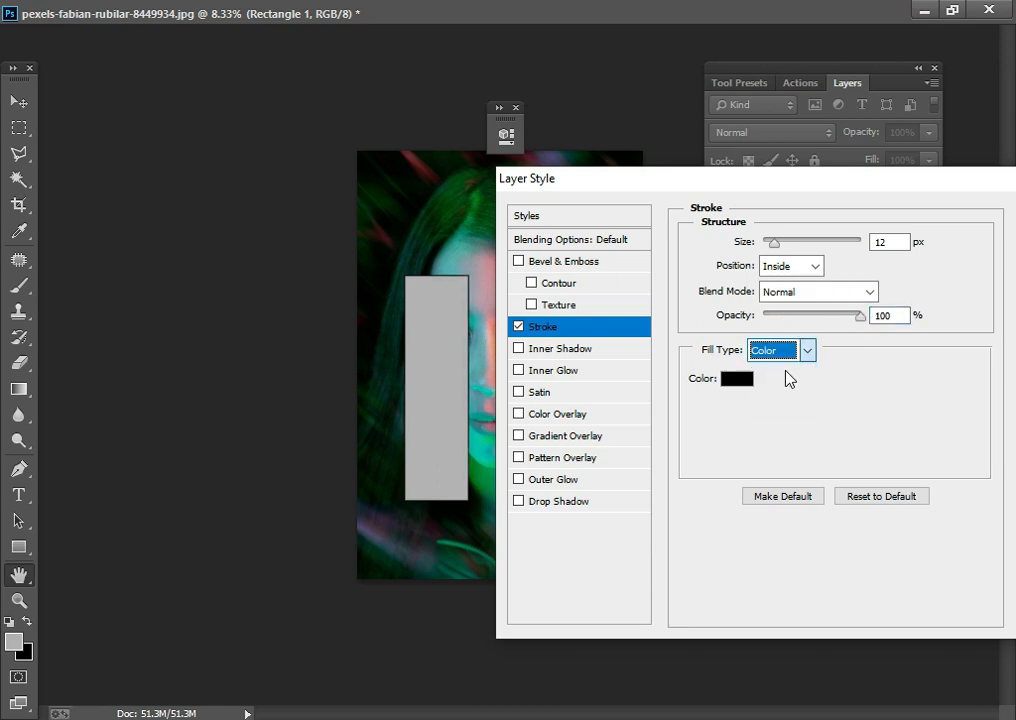
{"action": "left_click", "coordinate": [733, 378]}
{"action": "left_click", "coordinate": [476, 419]}
{"action": "left_click_drag", "start_coordinate": [476, 419], "coordinate": [406, 363]}
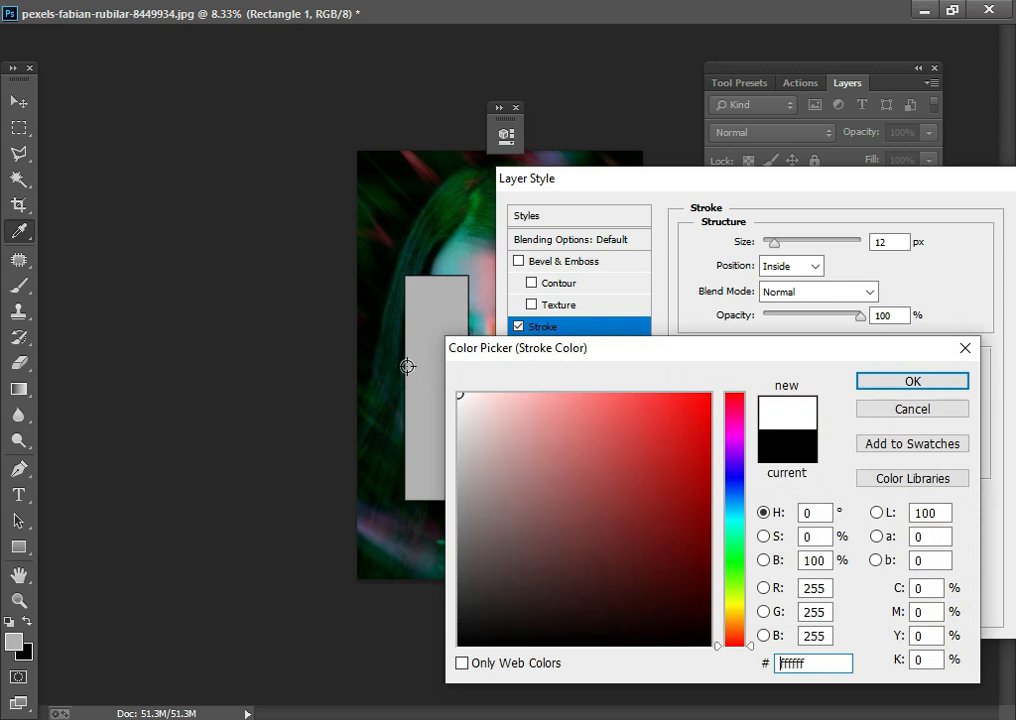
{"action": "left_click", "coordinate": [896, 381]}
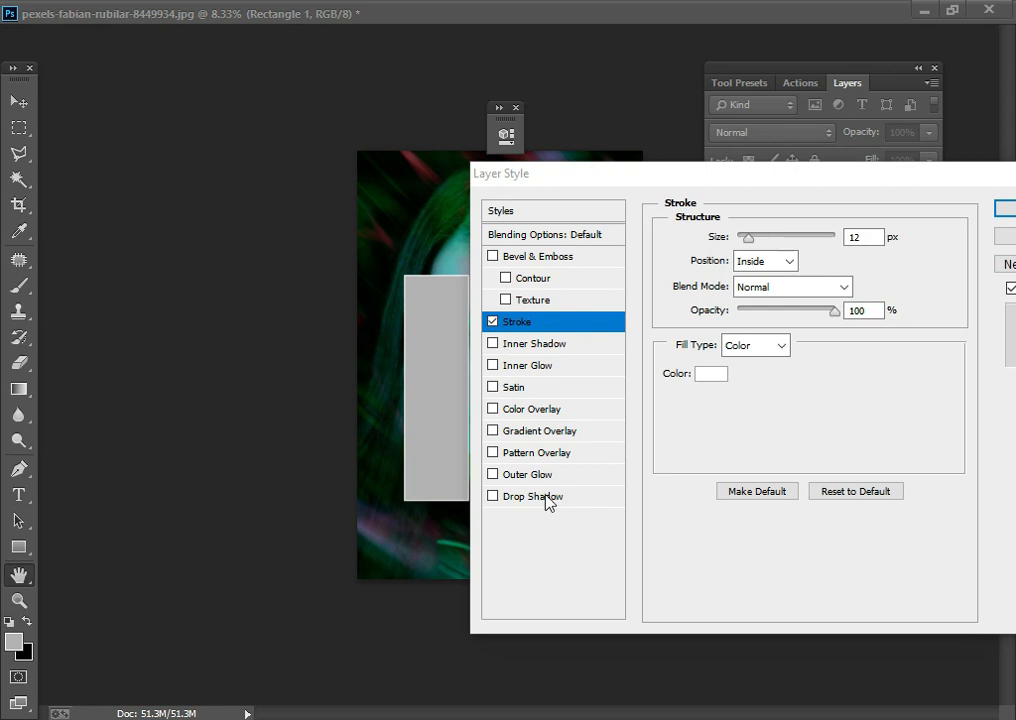
Add a Drop Shadow effect to the rectangle with Normal blend mode and the light grey colour #d7d7d7.
{"action": "left_click", "coordinate": [543, 494]}
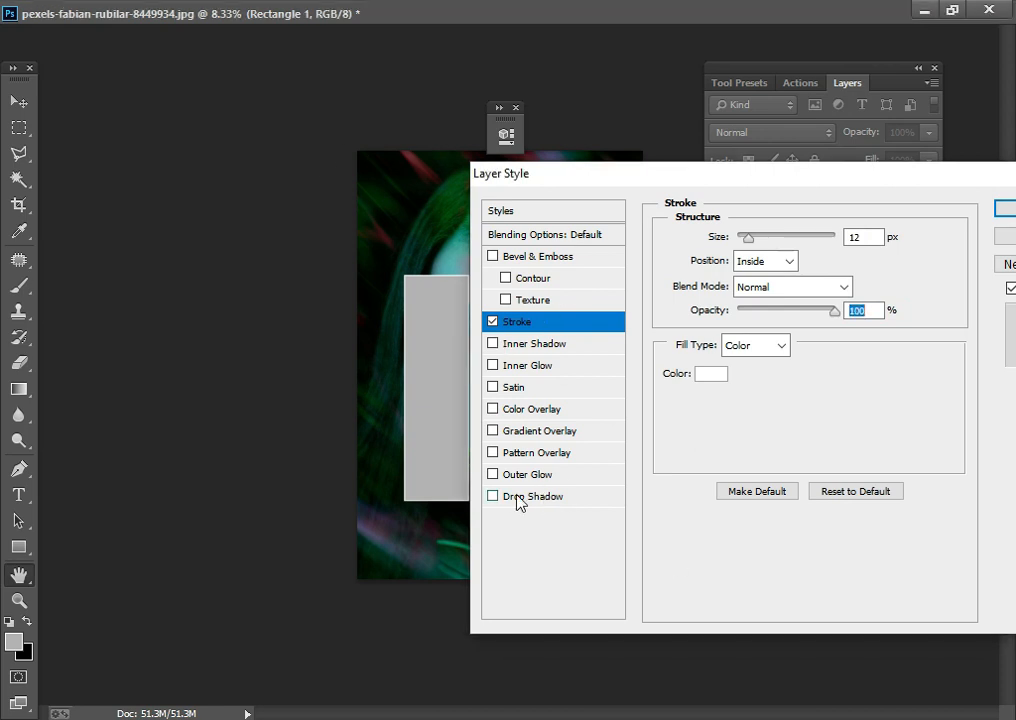
{"action": "left_click", "coordinate": [493, 497]}
{"action": "left_click", "coordinate": [527, 500]}
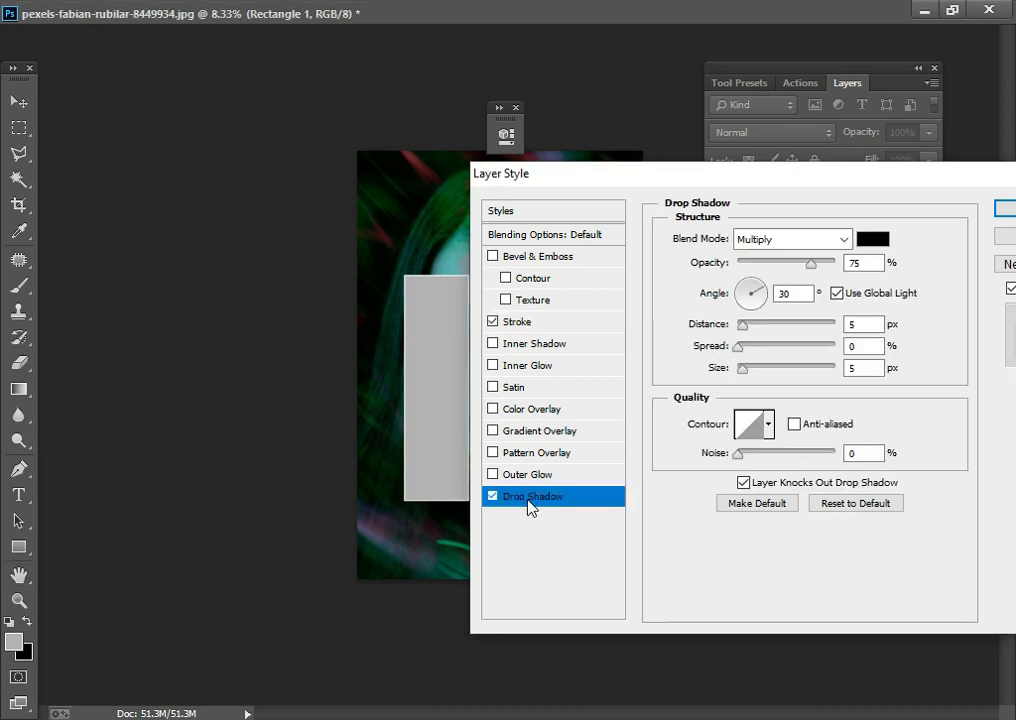
{"action": "left_click", "coordinate": [844, 239]}
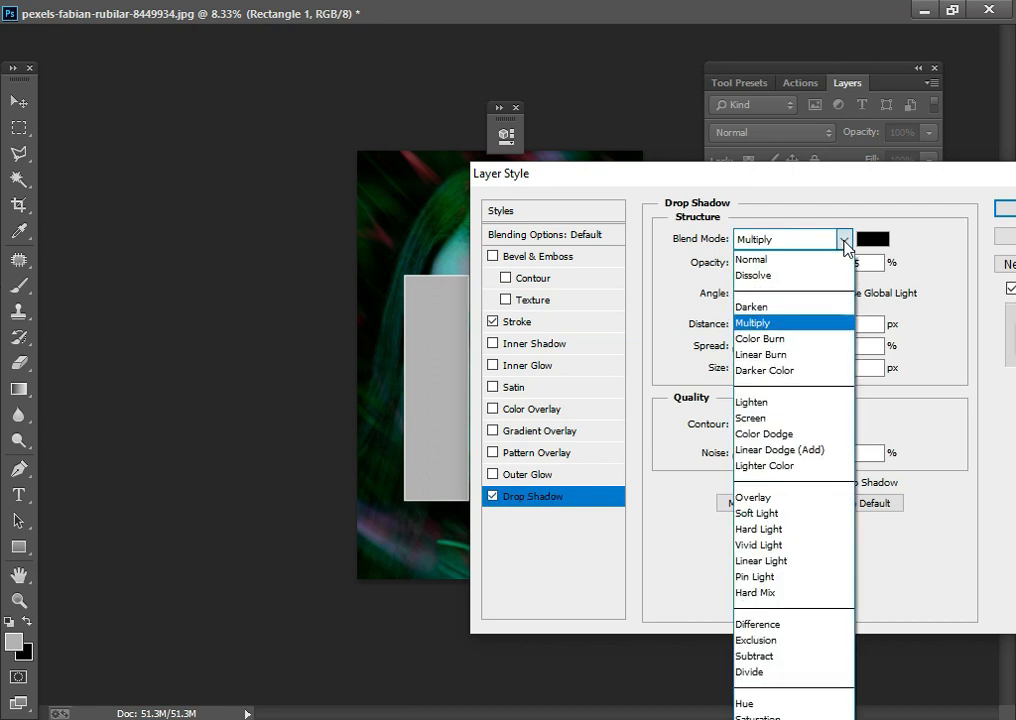
{"action": "left_click", "coordinate": [844, 239]}
{"action": "left_click", "coordinate": [777, 258]}
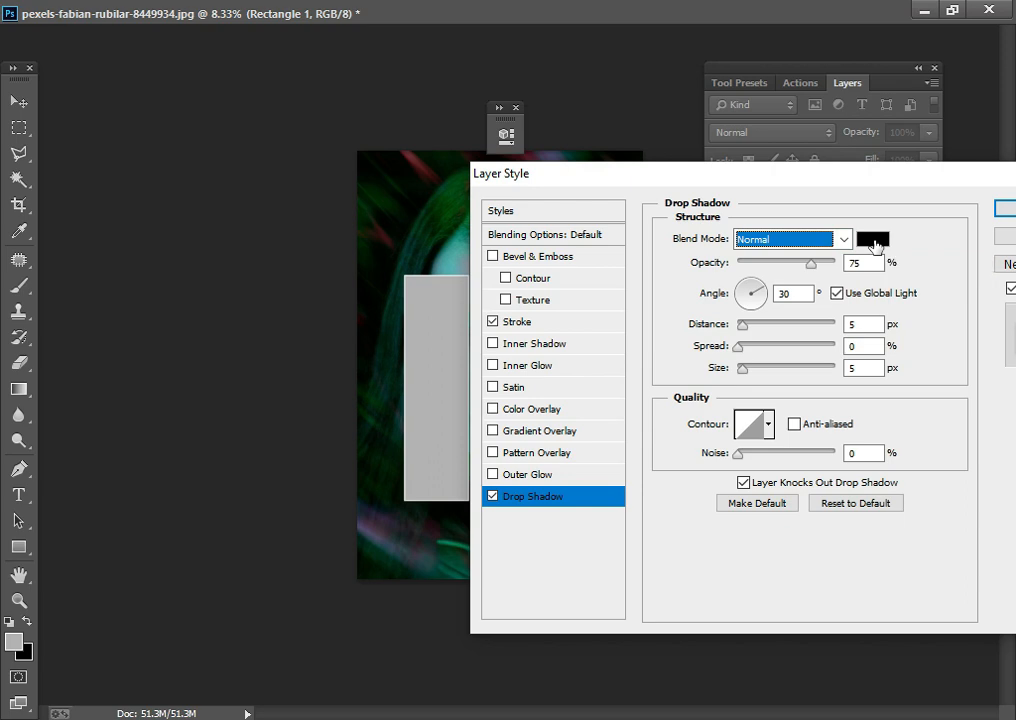
{"action": "left_click", "coordinate": [872, 241]}
{"action": "mouse_move", "coordinate": [476, 426]}
{"action": "left_mouse_down"}
{"action": "mouse_move", "coordinate": [456, 424]}
{"action": "mouse_move", "coordinate": [465, 429]}
{"action": "mouse_move", "coordinate": [454, 447]}
{"action": "mouse_move", "coordinate": [465, 438]}
{"action": "mouse_move", "coordinate": [457, 433]}
{"action": "left_mouse_up"}
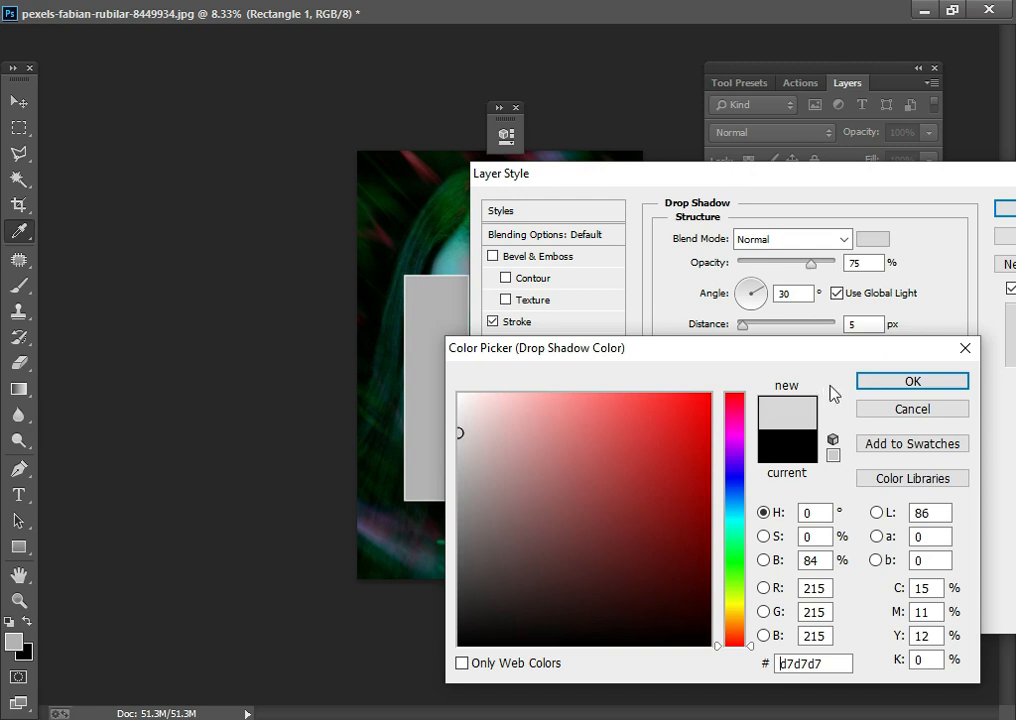
{"action": "left_click", "coordinate": [912, 381]}
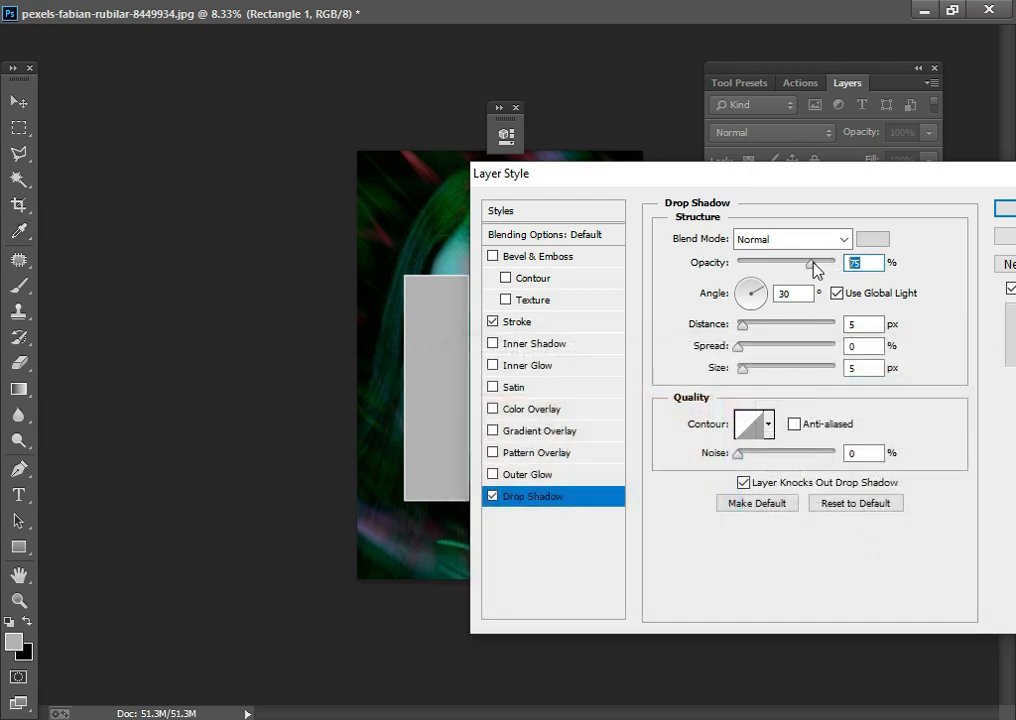
Set the drop shadow's opacity to 60%, its distance to 6 px and its angle to 45°.
{"action": "key", "text": "BackSpace"}
{"action": "type", "text": "60"}
{"action": "double_click", "coordinate": [850, 324]}
{"action": "type", "text": "6"}
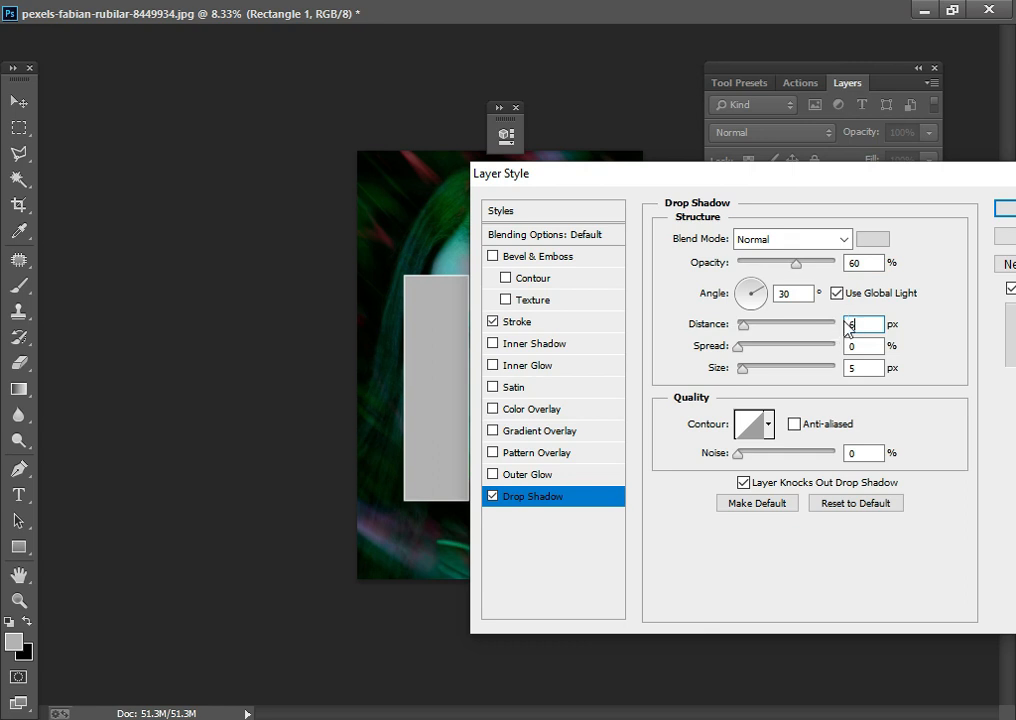
{"action": "left_click", "coordinate": [786, 292]}
{"action": "left_click", "coordinate": [793, 295]}
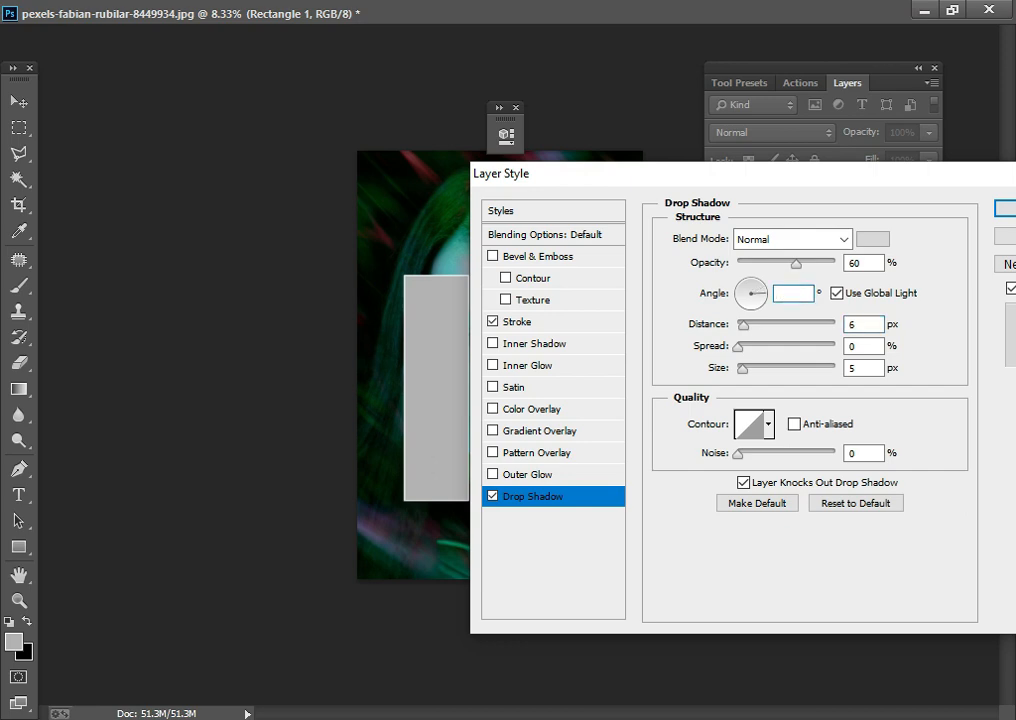
{"action": "type", "text": "45"}
Change the drop shadow colour to the darker grey #cacaca and apply the layer style.
{"action": "left_click", "coordinate": [872, 239]}
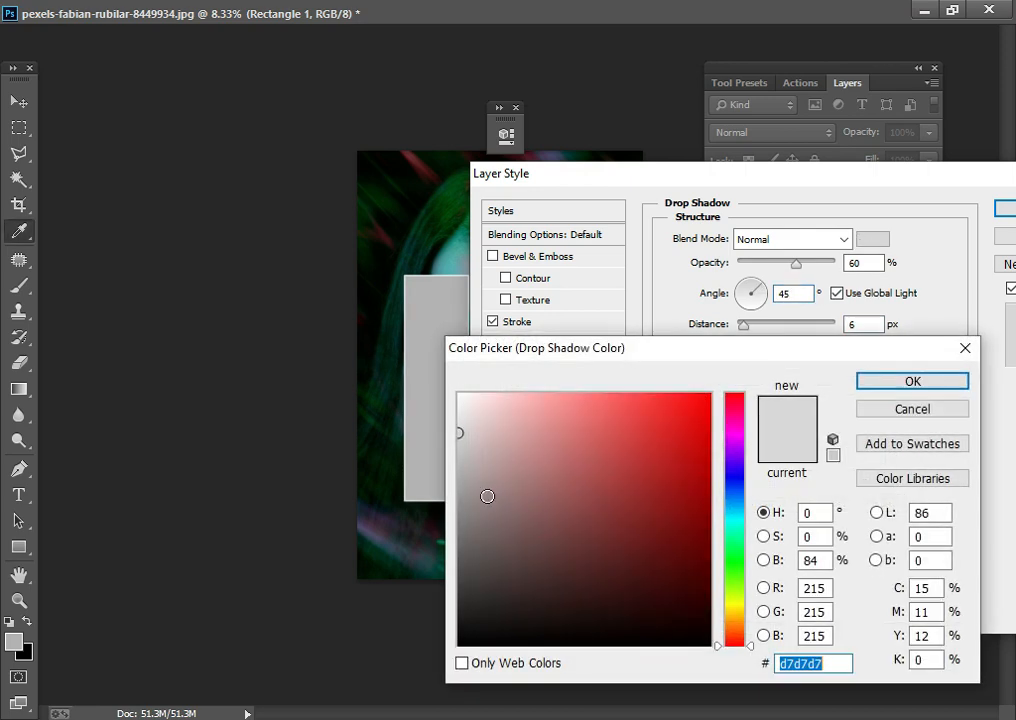
{"action": "left_click", "coordinate": [451, 446]}
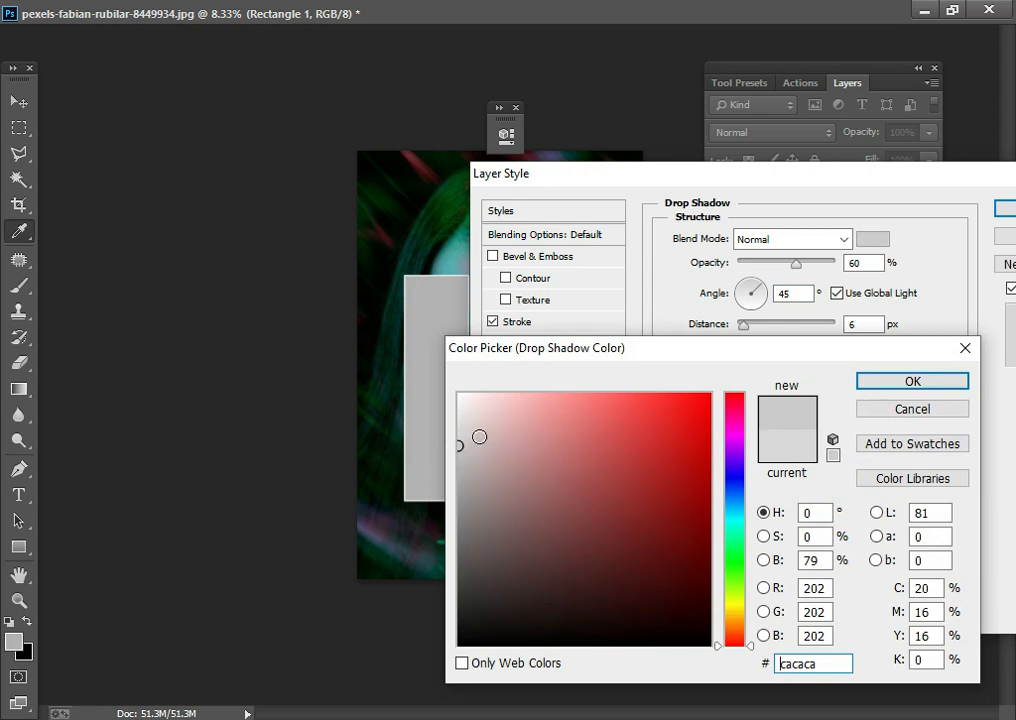
{"action": "left_click", "coordinate": [913, 385]}
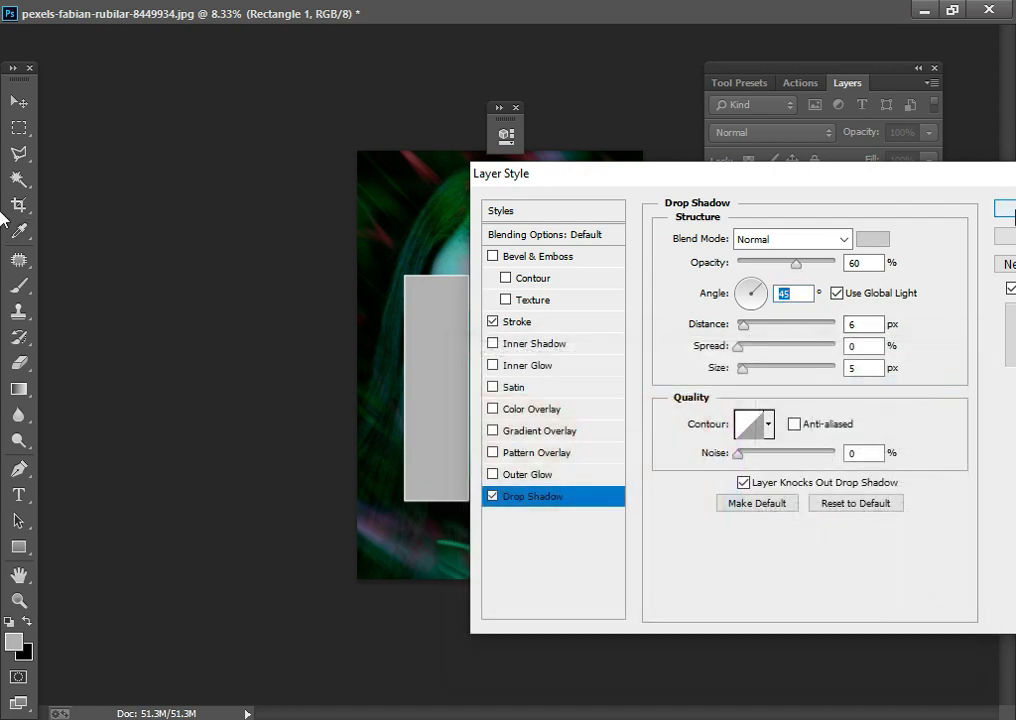
{"action": "left_click", "coordinate": [1010, 210]}
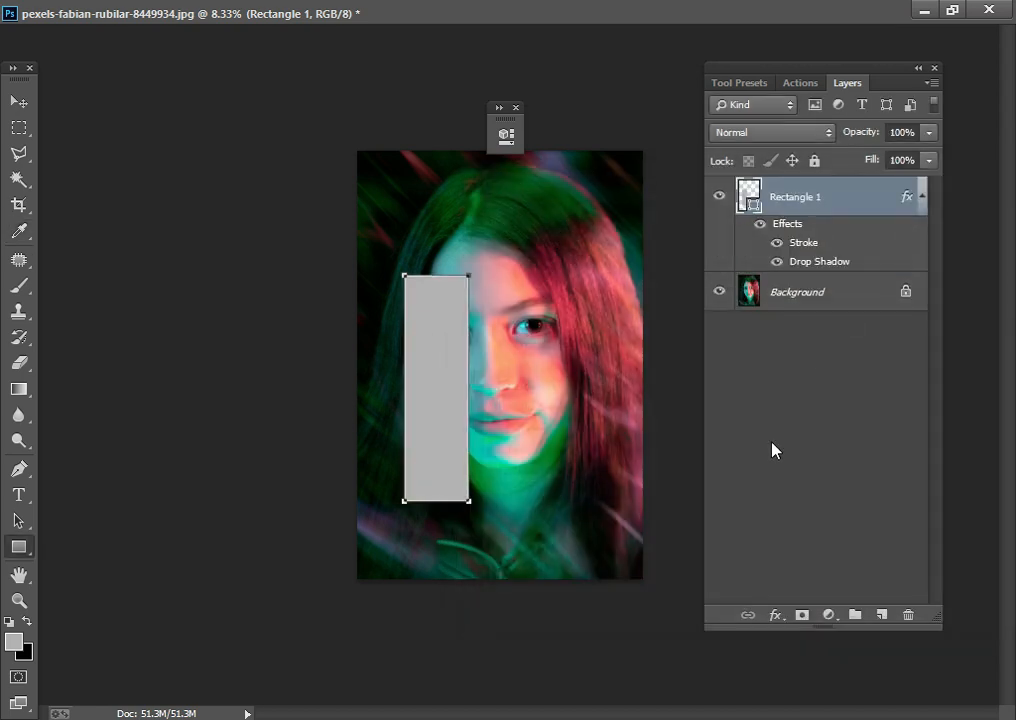
Show the rectangle's live shape properties briefly and close the floating Properties group.
{"action": "left_click", "coordinate": [505, 133]}
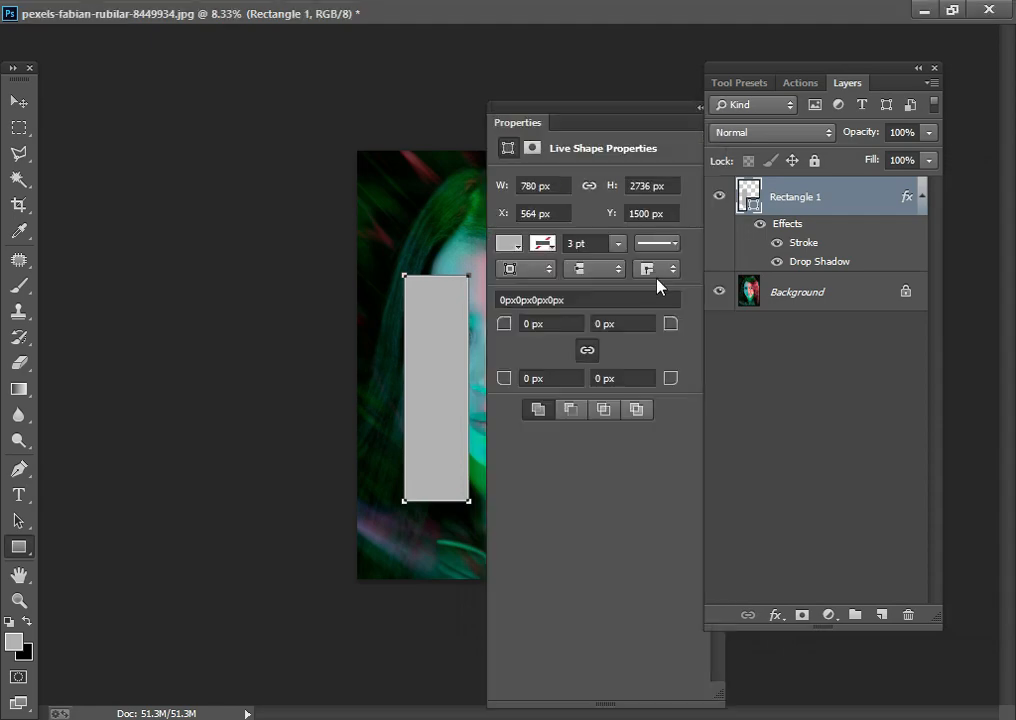
{"action": "left_click", "coordinate": [700, 108]}
{"action": "left_click", "coordinate": [518, 105]}
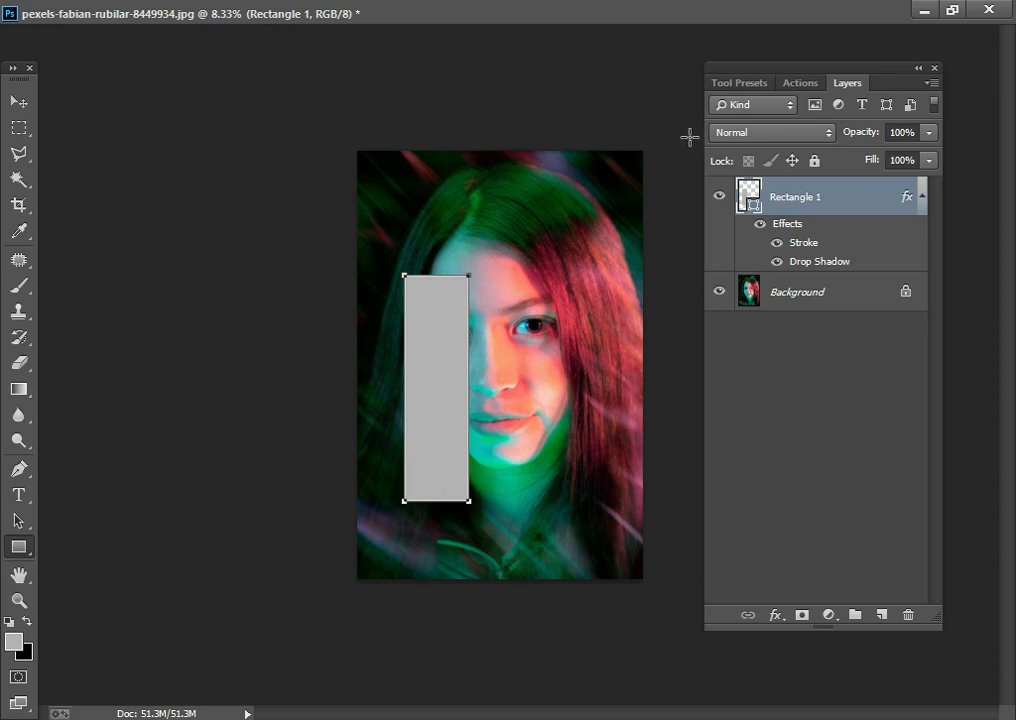
Duplicate the rectangle layer and move the copy up and to the right, slightly overlapping the original's edge.
{"action": "left_click", "coordinate": [18, 101]}
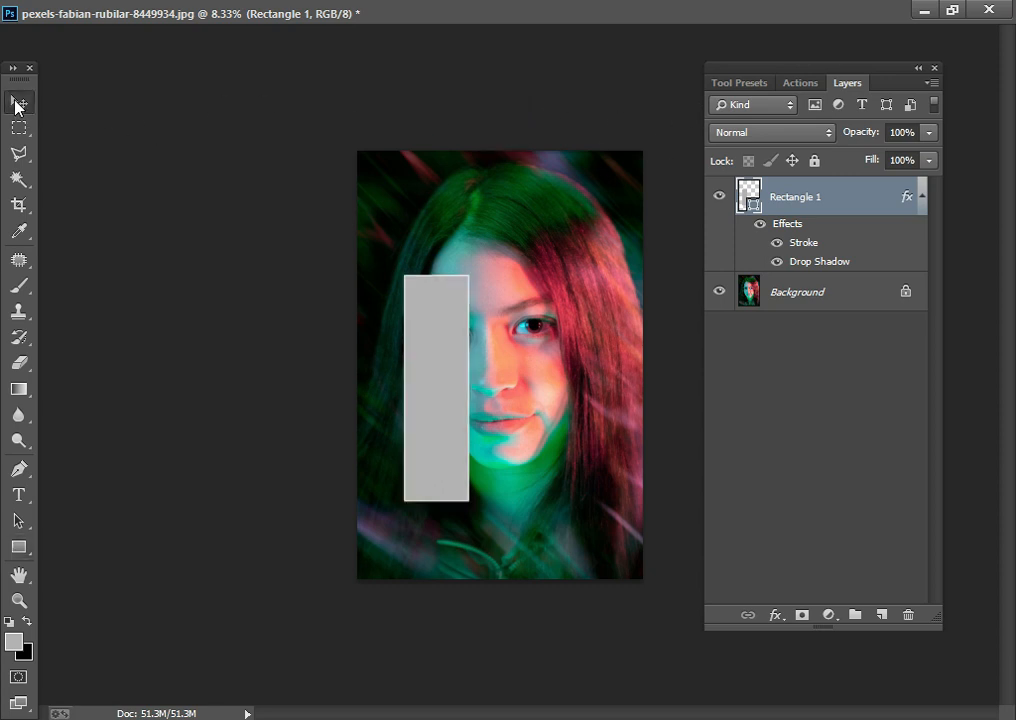
{"action": "left_click", "coordinate": [430, 338]}
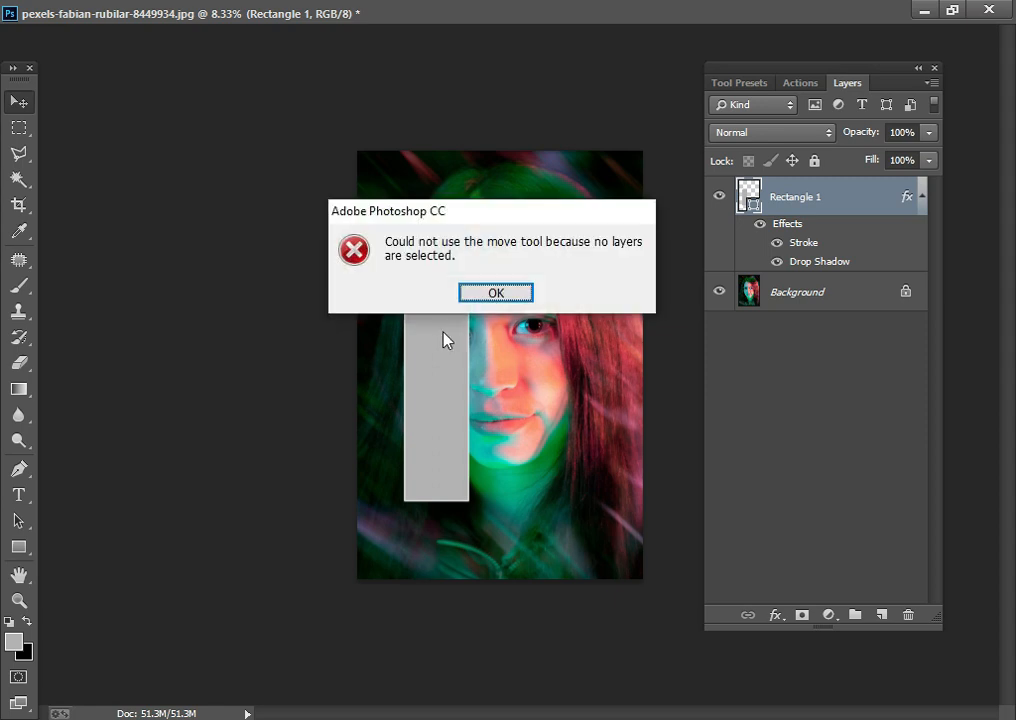
{"action": "left_click", "coordinate": [500, 292]}
{"action": "key", "text": "ctrl+j"}
{"action": "left_click_drag", "start_coordinate": [450, 332], "coordinate": [512, 307]}
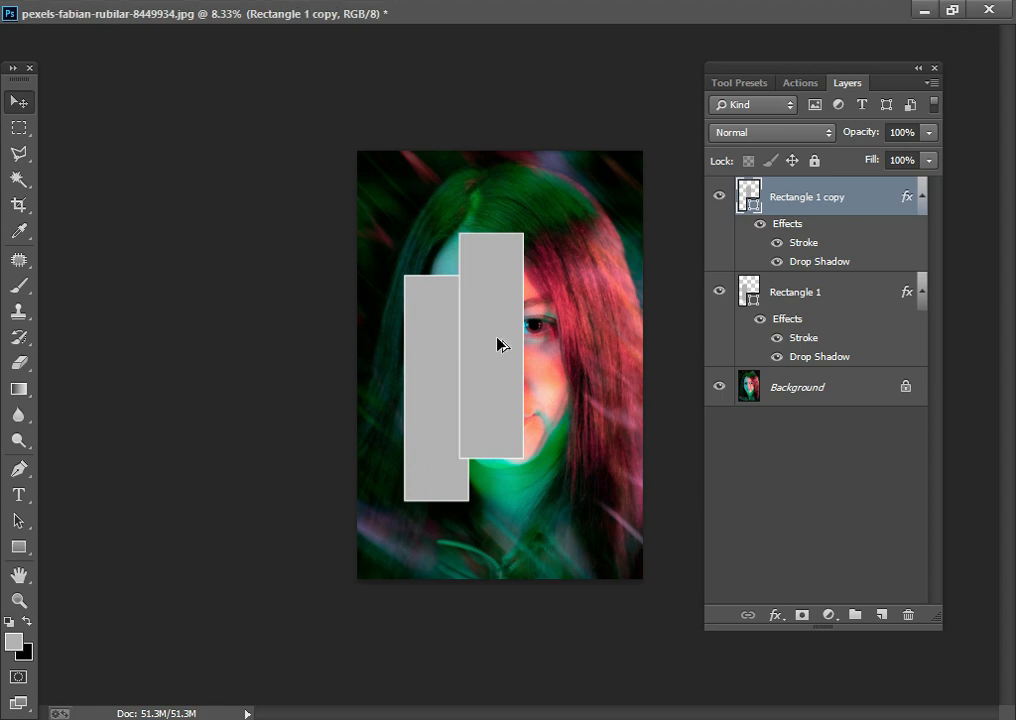
Duplicate the grey rectangle three more times, spacing the copies in a staggered, overlapping row across the face to the portrait's right edge.
{"action": "left_click_drag", "start_coordinate": [497, 338], "coordinate": [537, 379]}
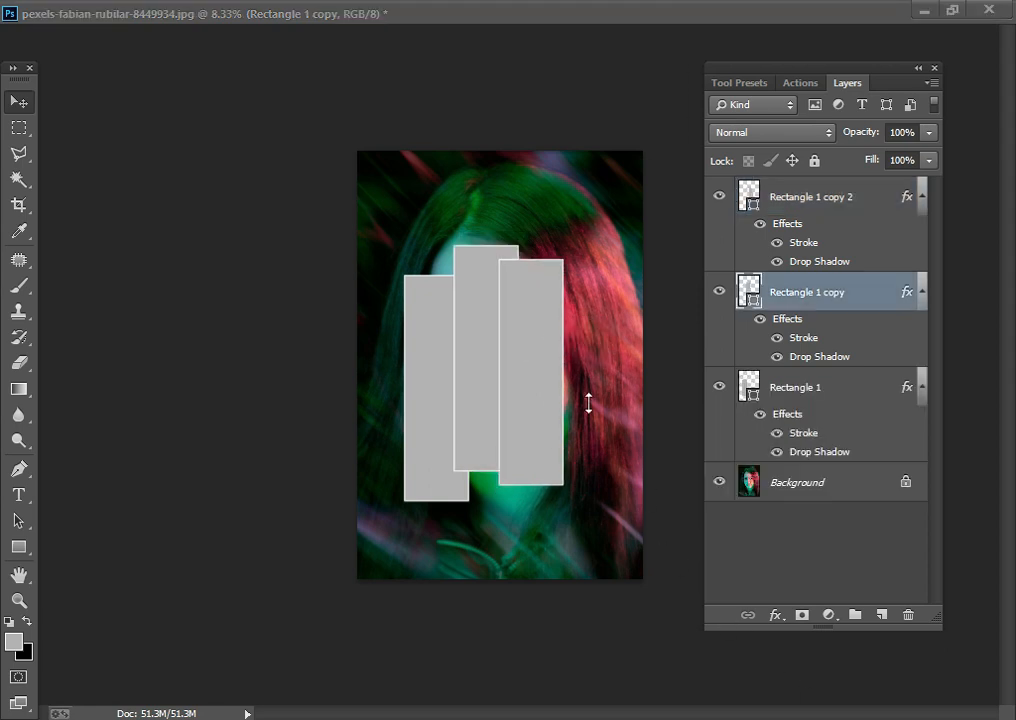
{"action": "left_click", "coordinate": [536, 326]}
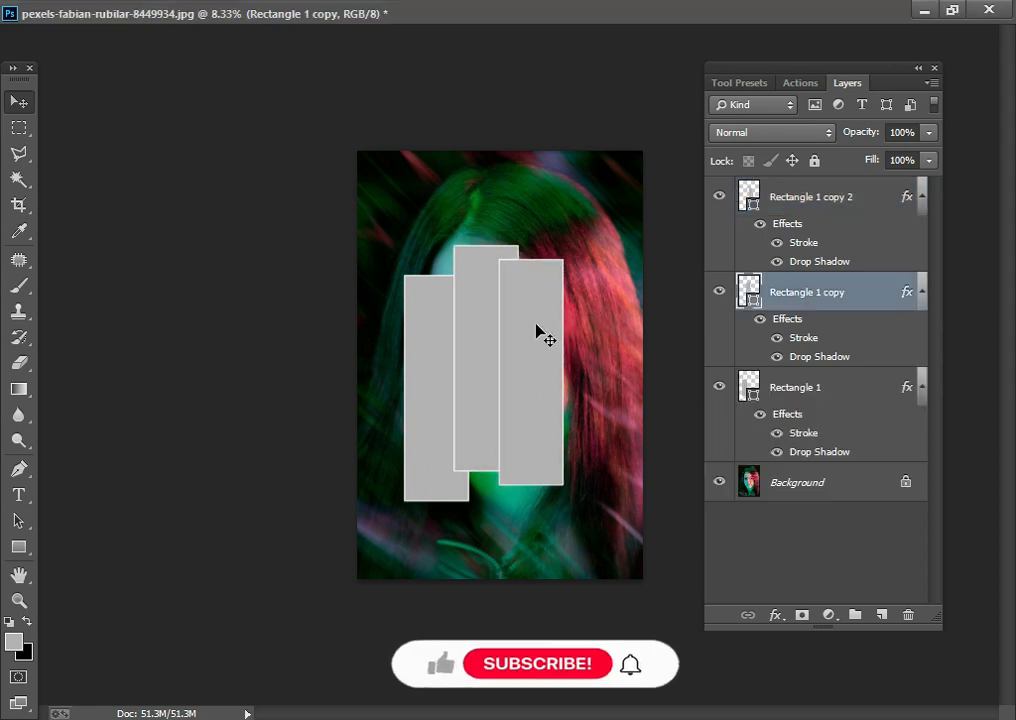
{"action": "left_click", "coordinate": [821, 198]}
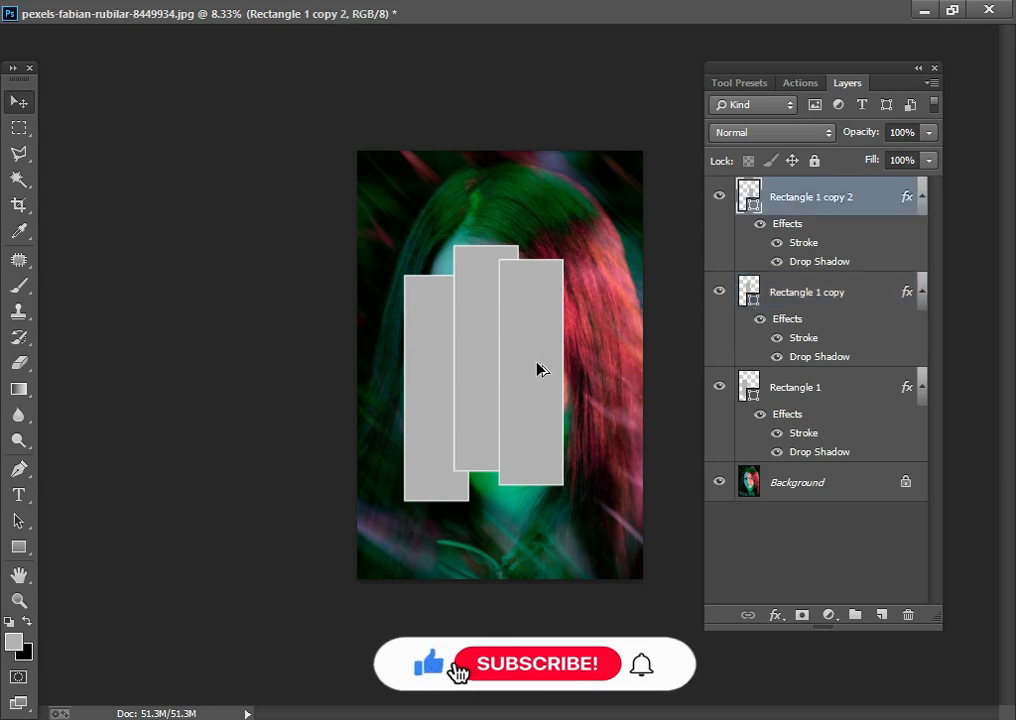
{"action": "left_click_drag", "start_coordinate": [540, 367], "coordinate": [616, 400]}
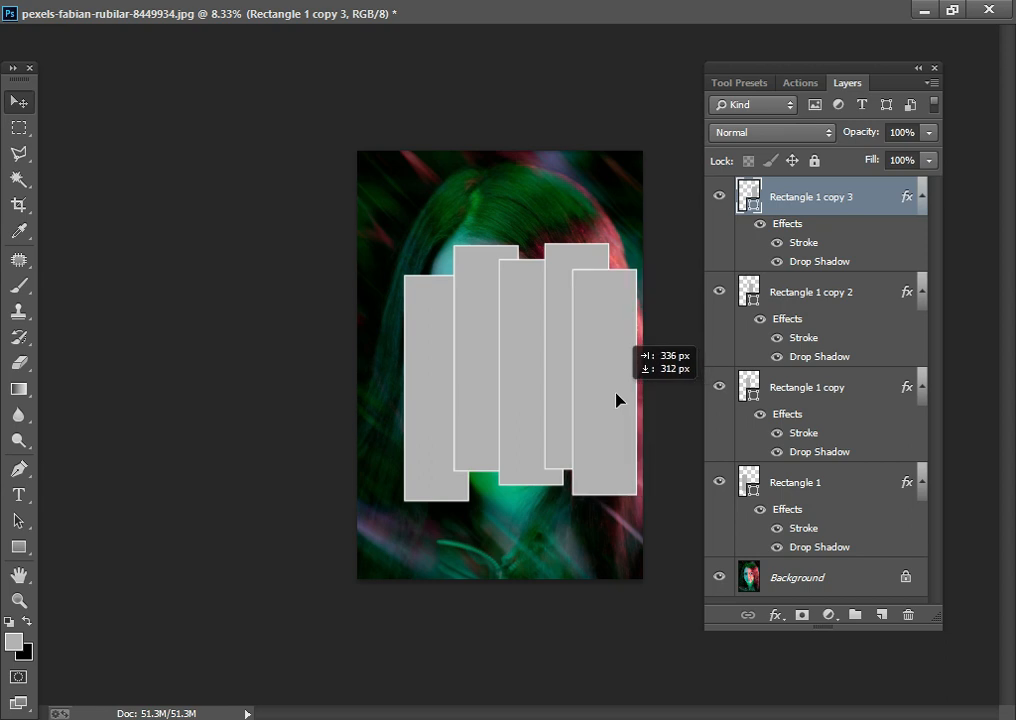
{"action": "left_click_drag", "start_coordinate": [616, 400], "coordinate": [622, 400]}
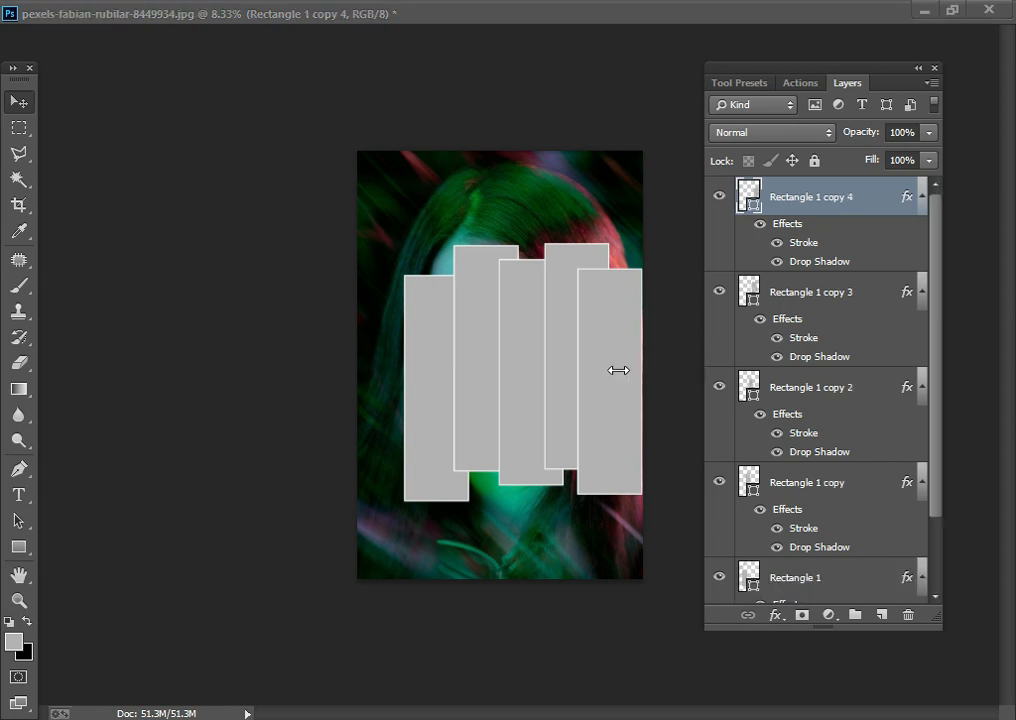
Rotate the rightmost rectangle, Rectangle 1 copy 4, slightly clockwise with Free Transform.
{"action": "left_click", "coordinate": [615, 355]}
{"action": "key", "text": "ctrl+t"}
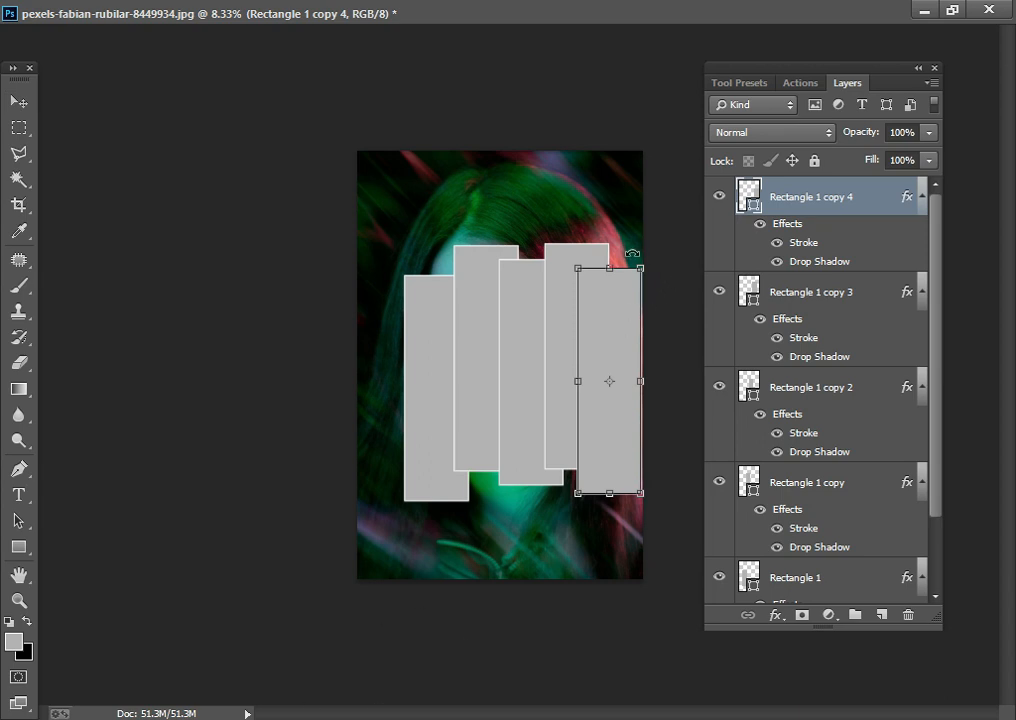
{"action": "left_click_drag", "start_coordinate": [636, 255], "coordinate": [639, 256]}
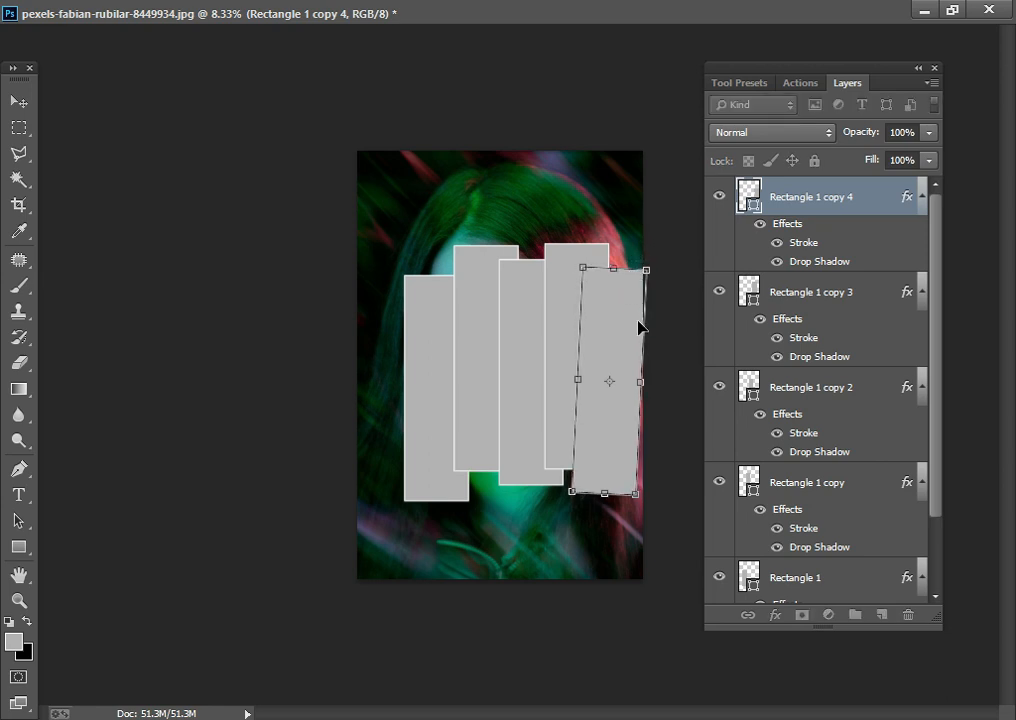
{"action": "key", "text": "Return"}
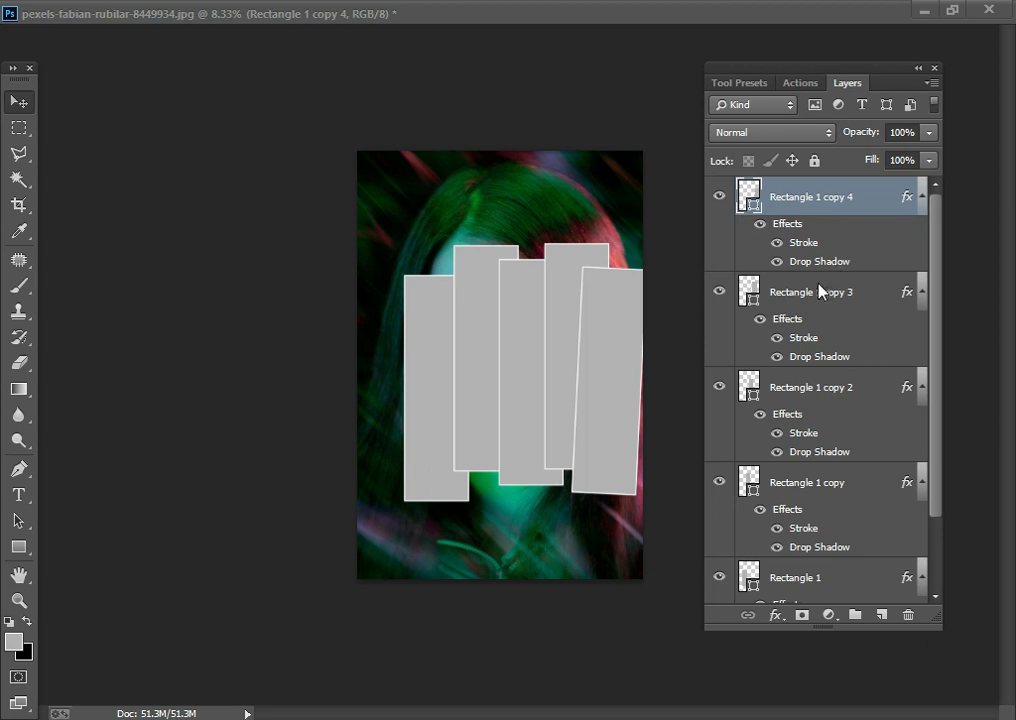
{"action": "left_click", "coordinate": [780, 295]}
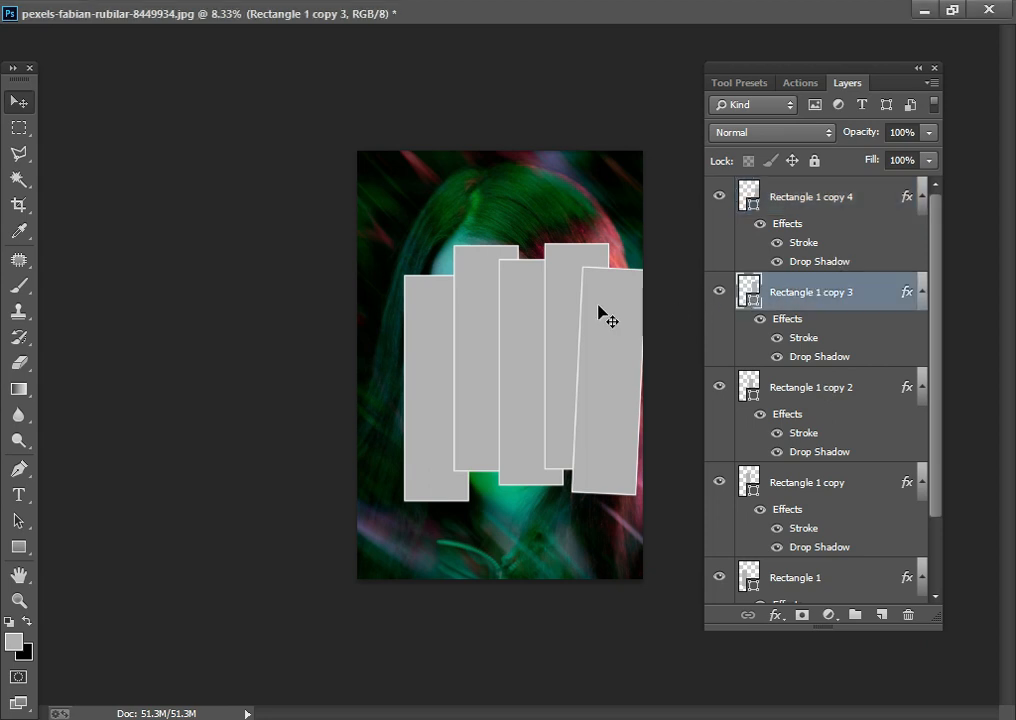
{"action": "key", "text": "ctrl+t"}
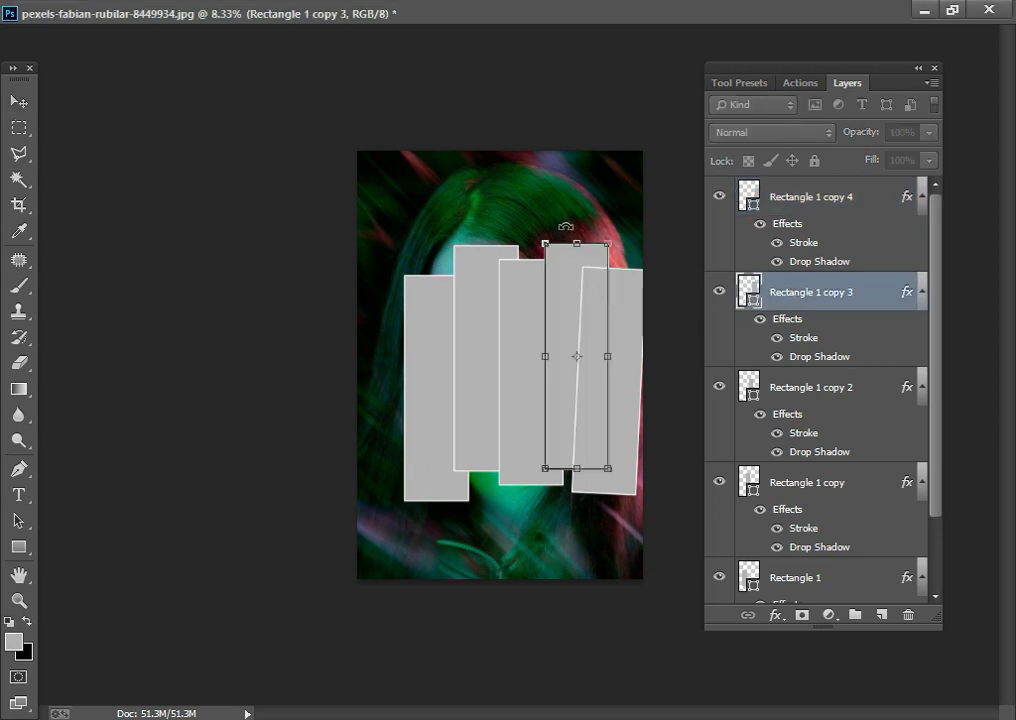
{"action": "left_click_drag", "start_coordinate": [561, 226], "coordinate": [558, 226]}
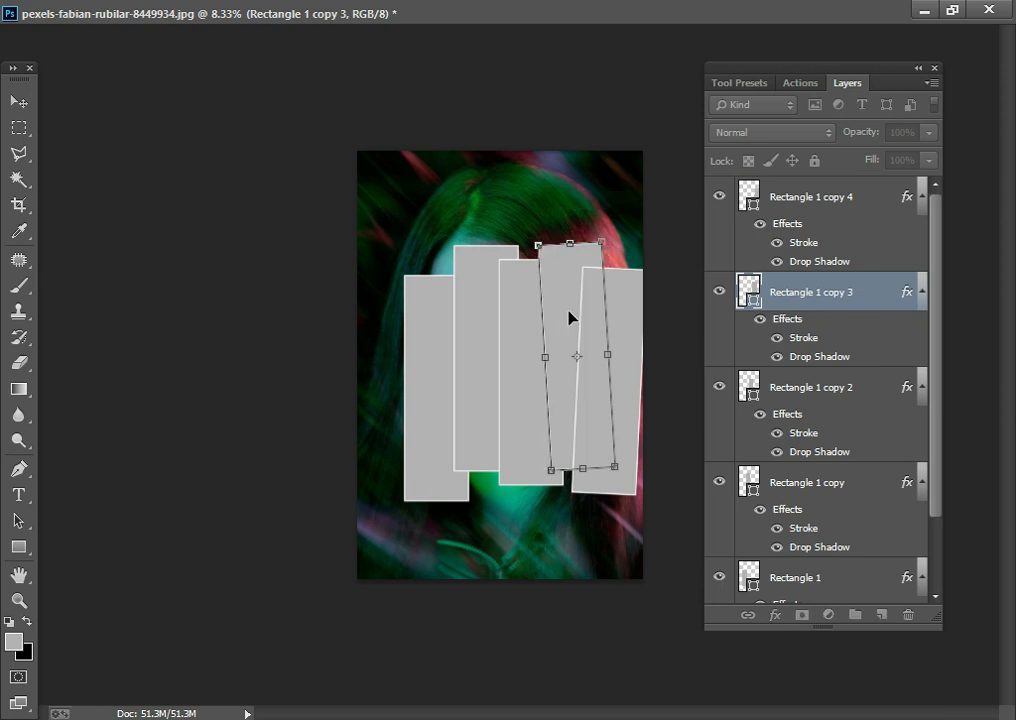
{"action": "key", "text": "Return"}
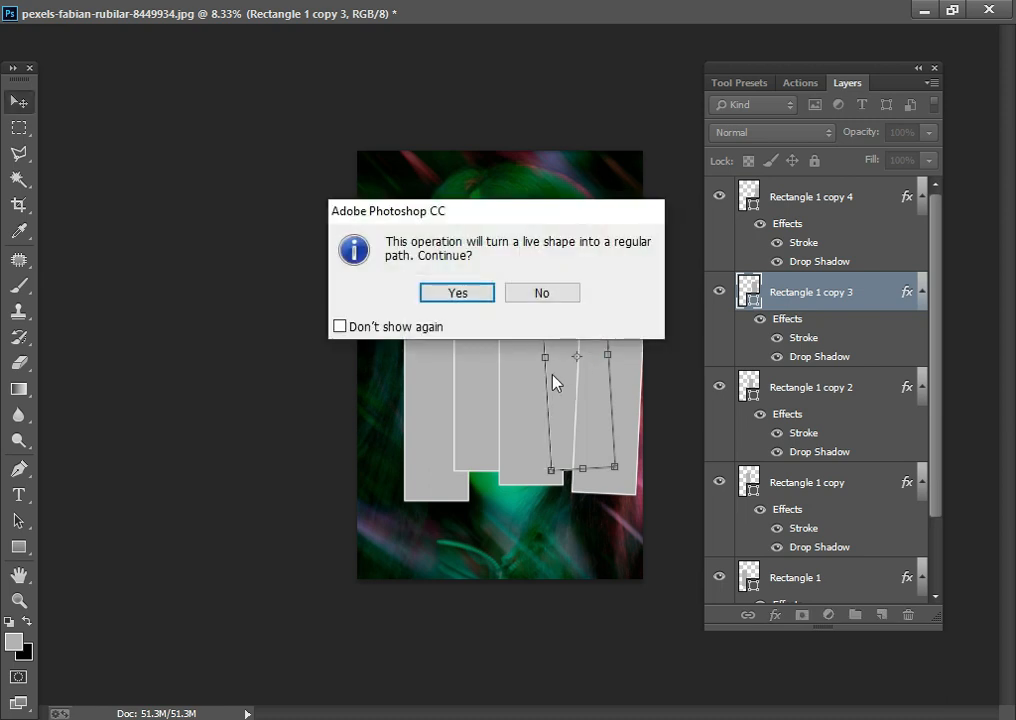
{"action": "left_click", "coordinate": [547, 292]}
Rotate the middle rectangle, Rectangle 1 copy 2, slightly counter-clockwise with Free Transform.
{"action": "left_click", "coordinate": [752, 383]}
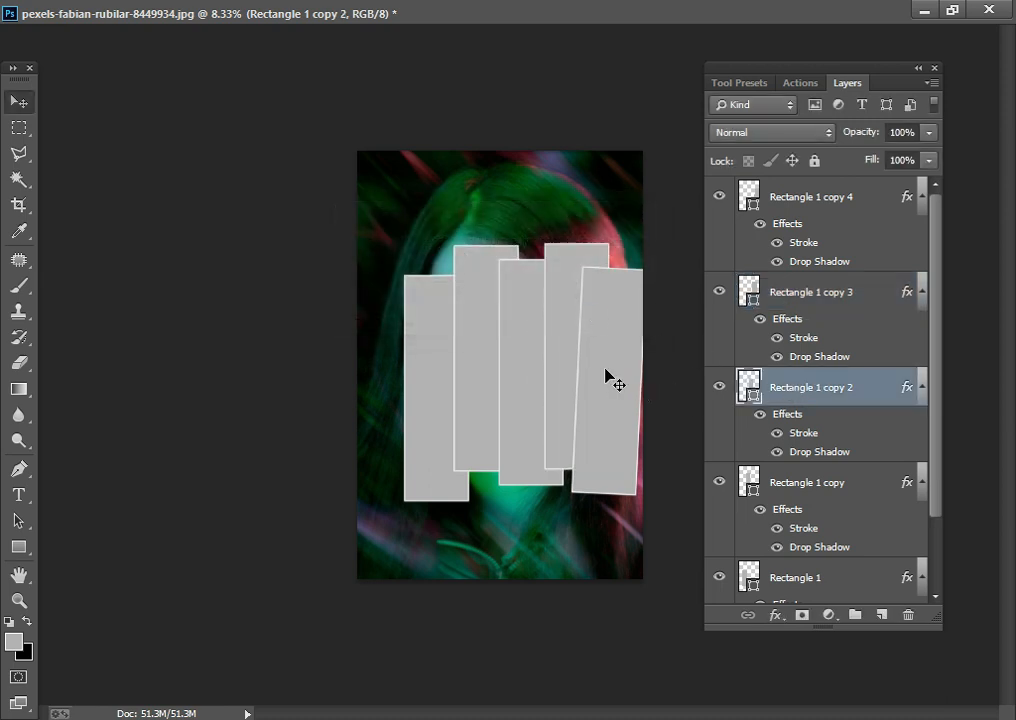
{"action": "key", "text": "ctrl+t"}
{"action": "left_click_drag", "start_coordinate": [512, 244], "coordinate": [506, 242]}
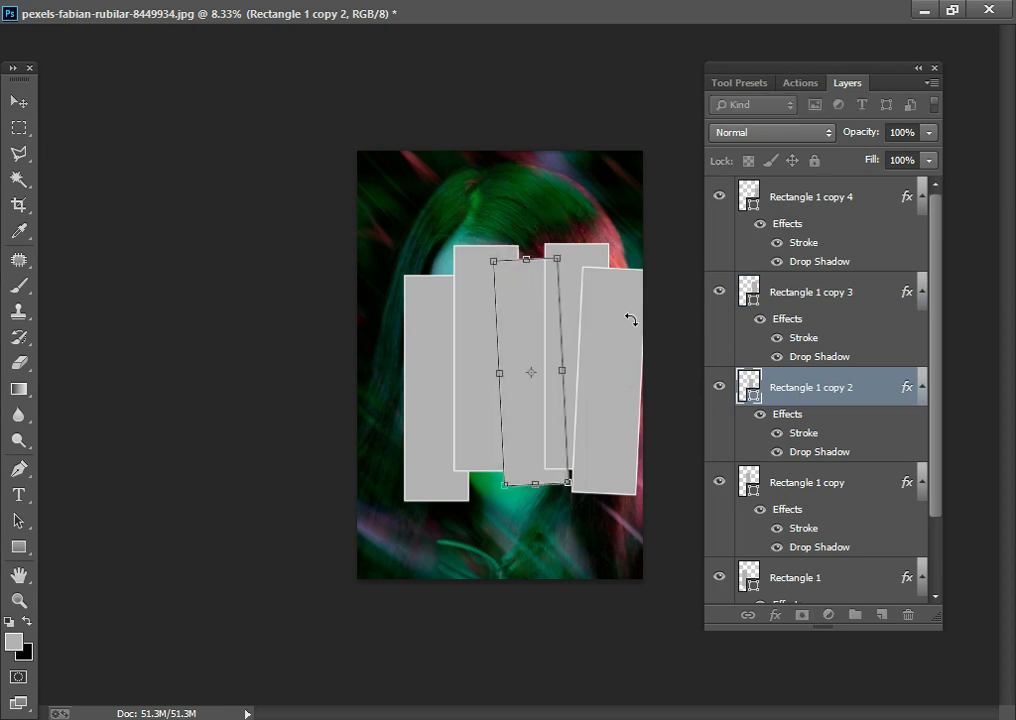
{"action": "key", "text": "Return"}
Rotate Rectangle 1 copy, second from the left in the row, by a very slight clockwise tilt.
{"action": "left_click", "coordinate": [630, 393]}
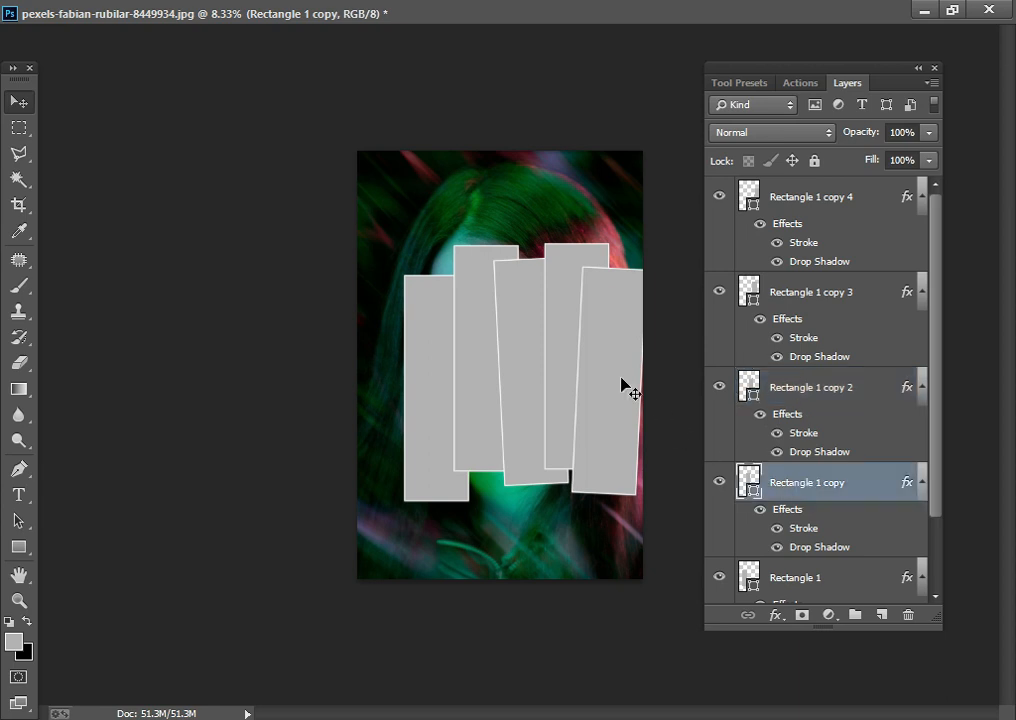
{"action": "key", "text": "ctrl+t"}
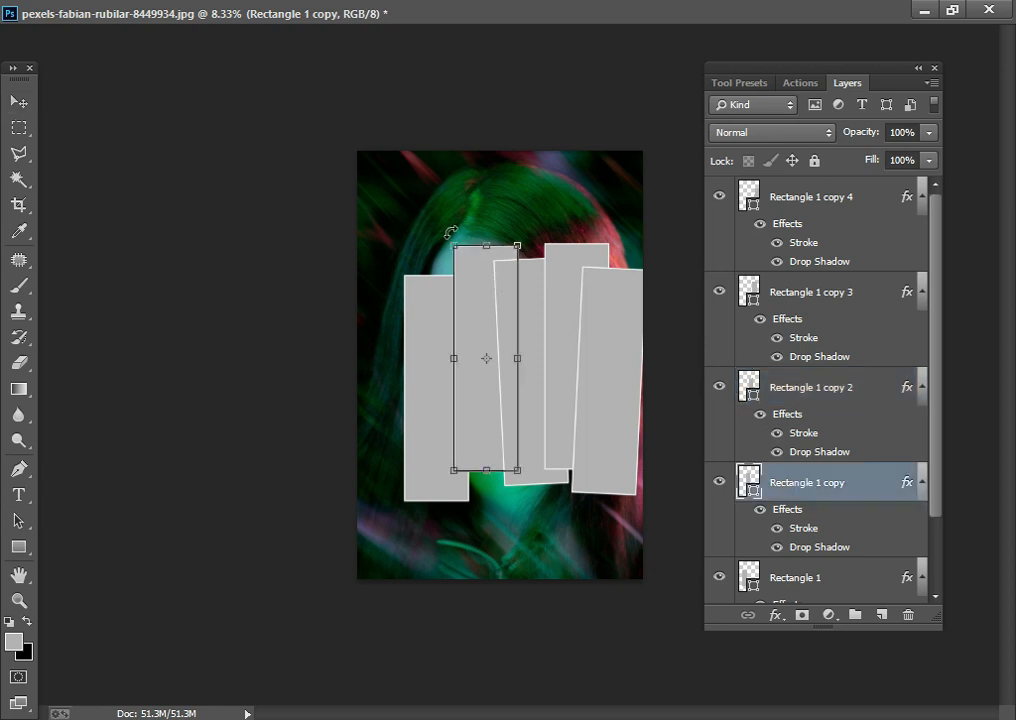
{"action": "mouse_move", "coordinate": [440, 233]}
{"action": "left_mouse_down"}
{"action": "mouse_move", "coordinate": [431, 203]}
{"action": "mouse_move", "coordinate": [428, 233]}
{"action": "left_mouse_up"}
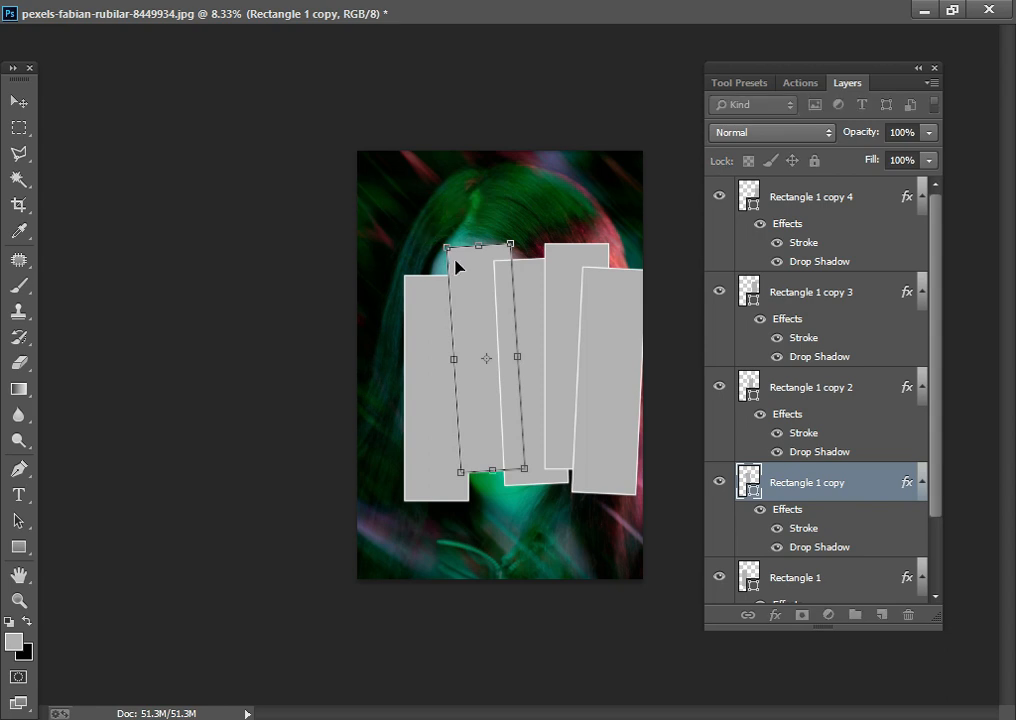
{"action": "key", "text": "Return"}
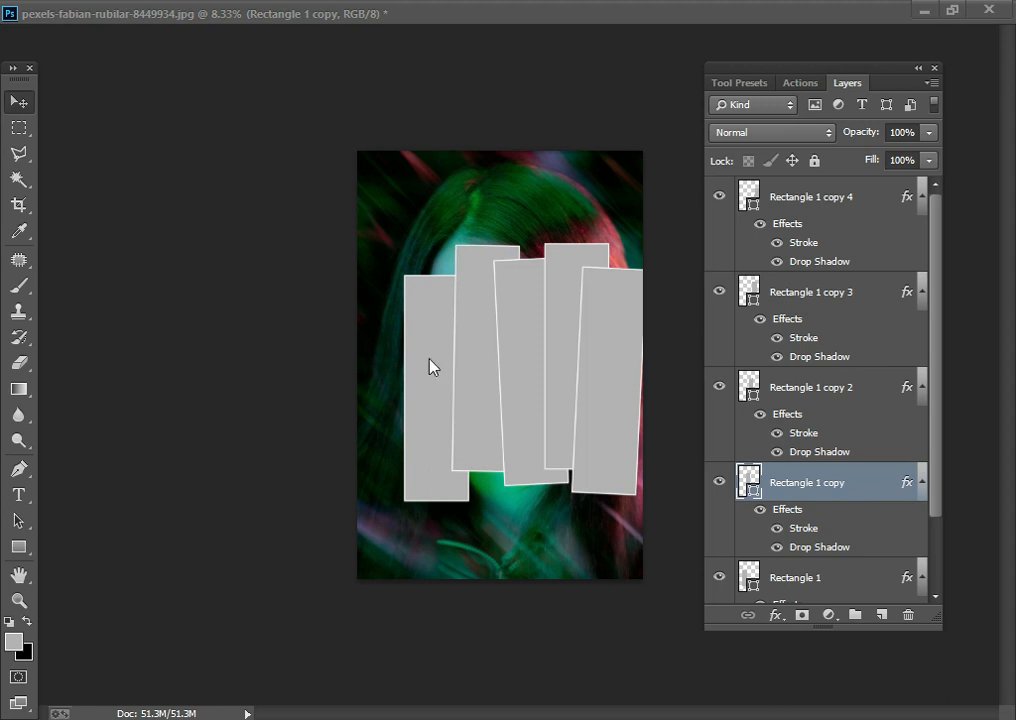
Tilt the original leftmost rectangle, Rectangle 1, slightly counter-clockwise with Free Transform.
{"action": "left_click", "coordinate": [430, 350]}
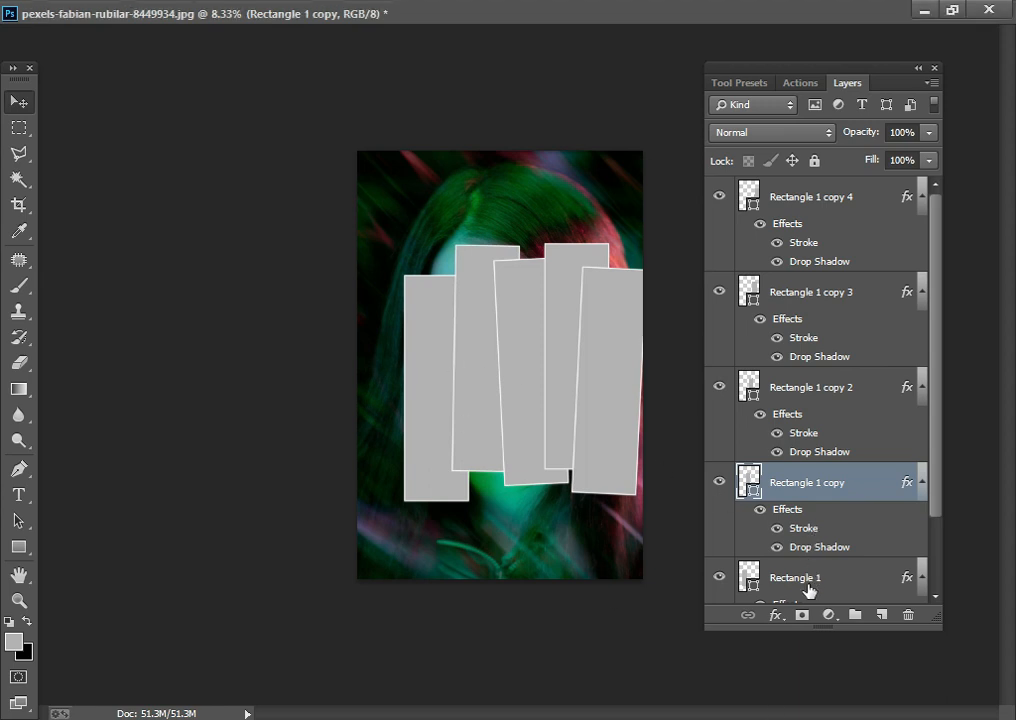
{"action": "left_click", "coordinate": [808, 588]}
{"action": "key", "text": "ctrl+t"}
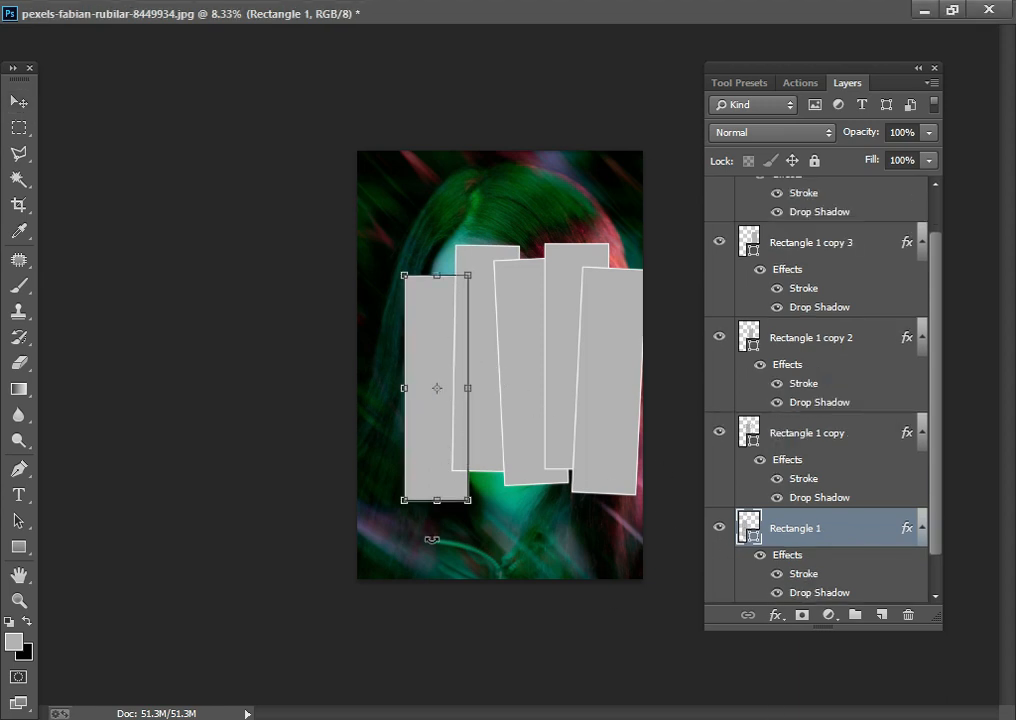
{"action": "left_click_drag", "start_coordinate": [433, 537], "coordinate": [444, 539]}
{"action": "key", "text": "Return"}
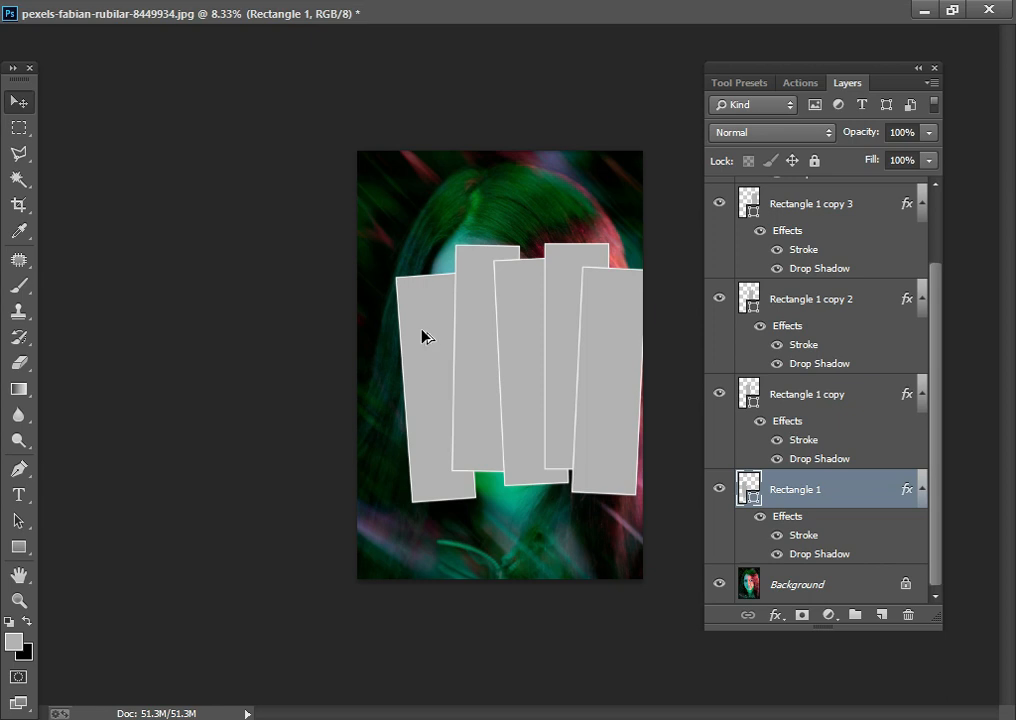
Duplicate Rectangle 1 toward the portrait's left edge, then rotate the copy clockwise and shift it up and right.
{"action": "left_click_drag", "start_coordinate": [422, 336], "coordinate": [404, 334]}
{"action": "left_click_drag", "start_coordinate": [392, 333], "coordinate": [381, 333]}
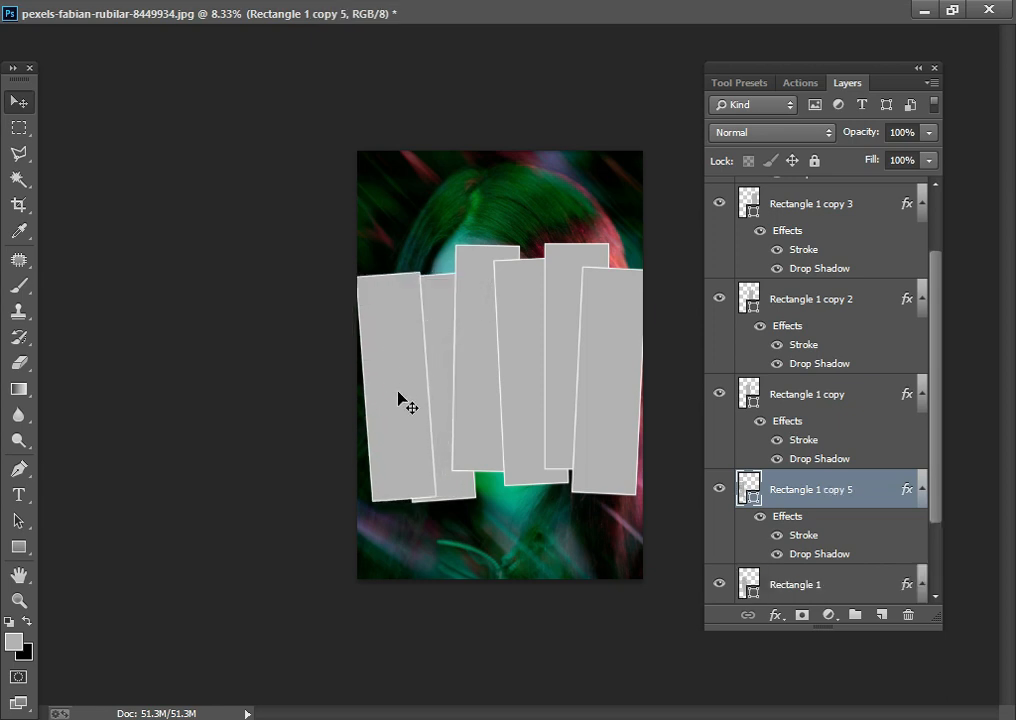
{"action": "key", "text": "ctrl+t"}
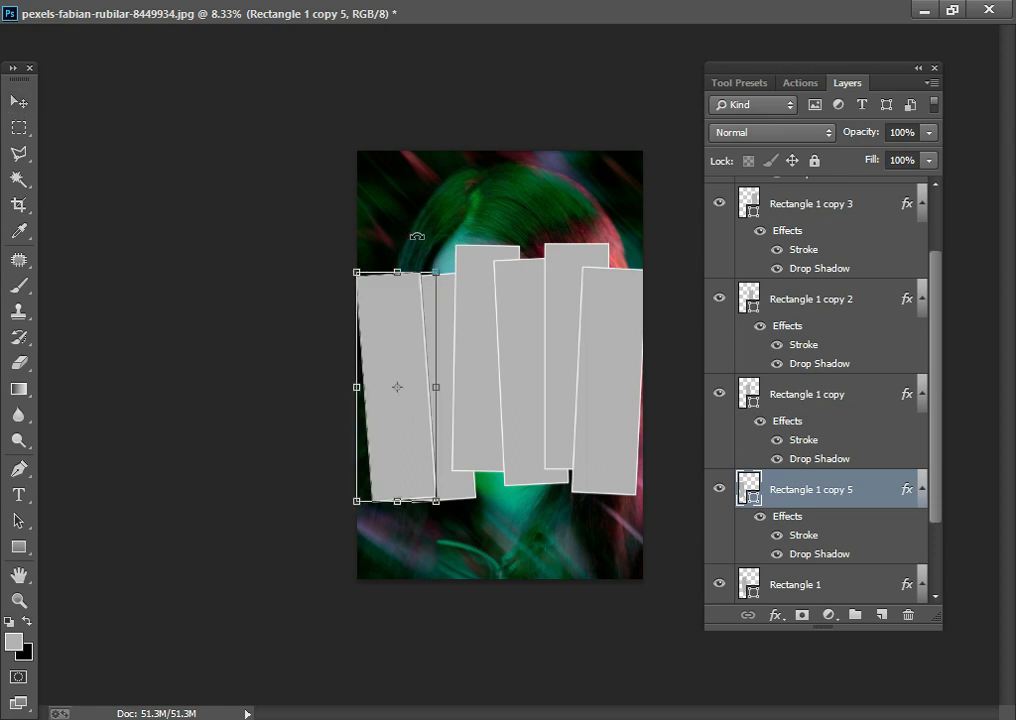
{"action": "left_click_drag", "start_coordinate": [417, 236], "coordinate": [446, 244]}
{"action": "left_click_drag", "start_coordinate": [399, 376], "coordinate": [417, 351]}
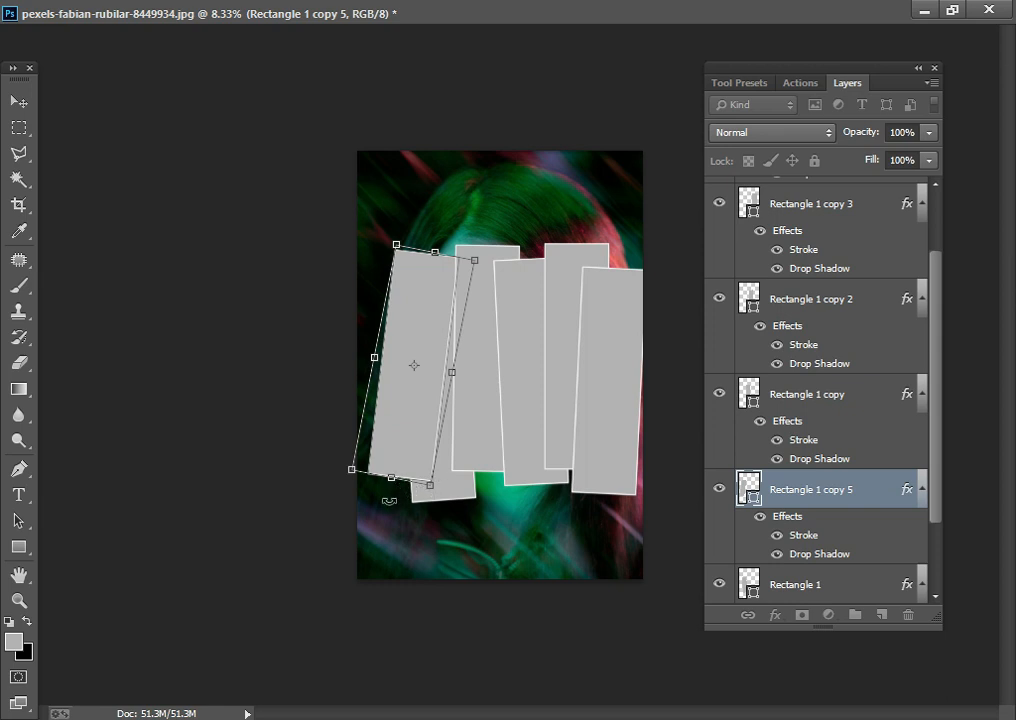
{"action": "mouse_move", "coordinate": [389, 500]}
{"action": "left_mouse_down"}
{"action": "mouse_move", "coordinate": [375, 527]}
{"action": "mouse_move", "coordinate": [385, 500]}
{"action": "left_mouse_up"}
{"action": "key", "text": "Return"}
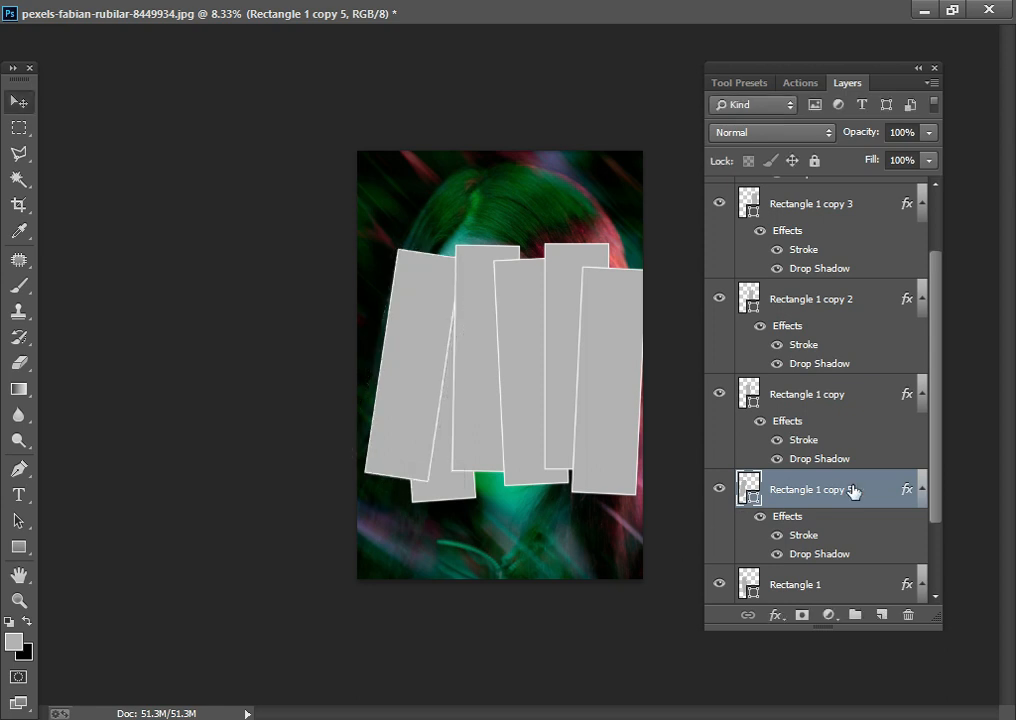
Put Rectangle 1 copy 5 below Rectangle 1 in the layer order and adjust its position and tilt along the portrait's left edge.
{"action": "scroll", "coordinate": [850, 470], "scroll_direction": "down", "scroll_amount": 1}
{"action": "left_click_drag", "start_coordinate": [826, 404], "coordinate": [812, 560]}
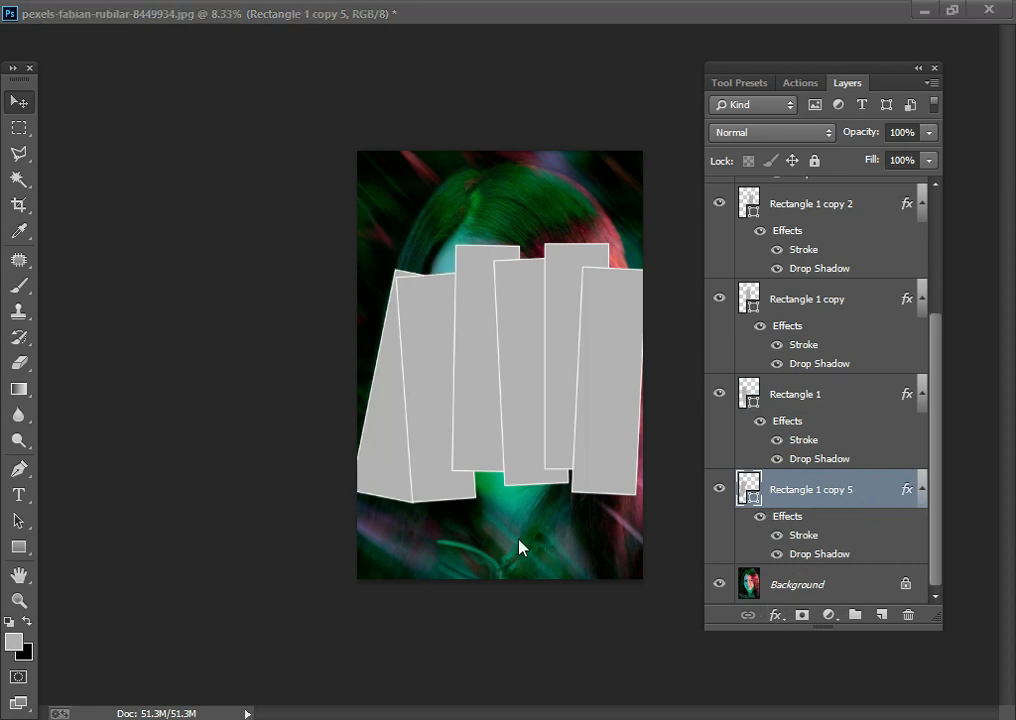
{"action": "left_click", "coordinate": [390, 456]}
{"action": "key", "text": "ctrl+t"}
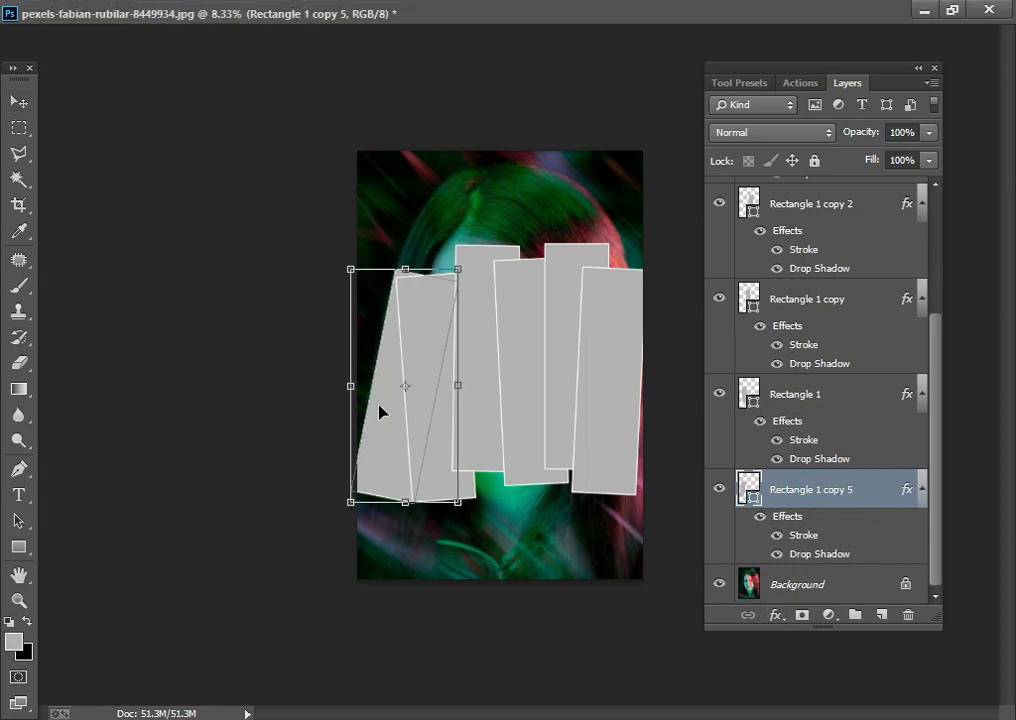
{"action": "key", "text": "ctrl+t"}
{"action": "key", "text": "Right"}
{"action": "key", "text": "Right"}
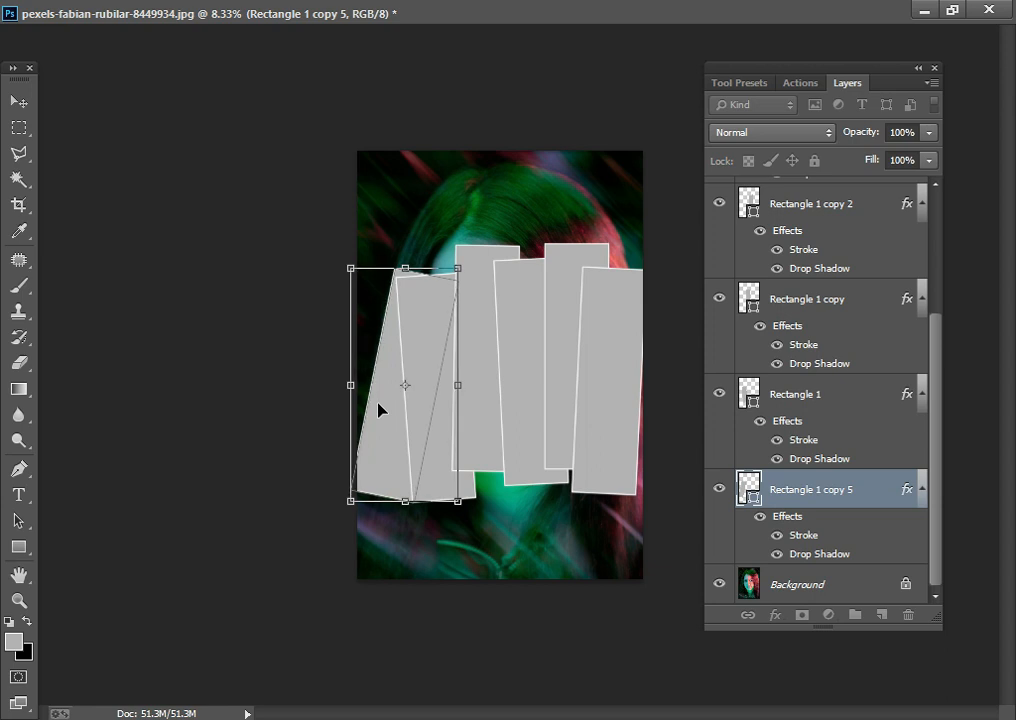
{"action": "left_click_drag", "start_coordinate": [420, 520], "coordinate": [429, 531]}
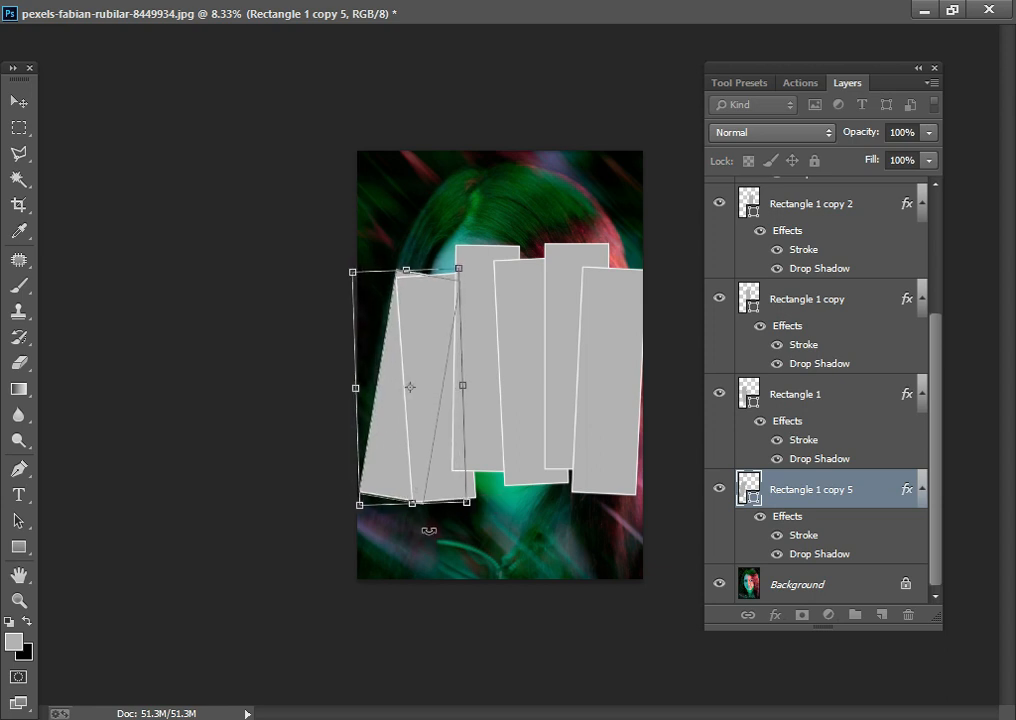
{"action": "key", "text": "Return"}
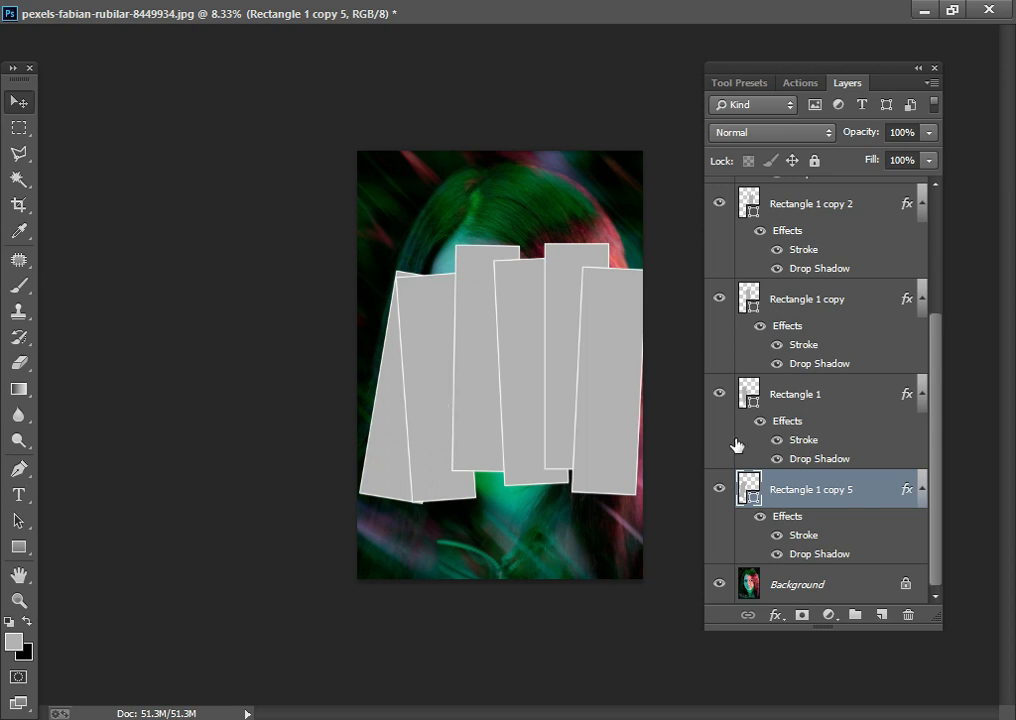
Rotate Rectangle 1 slightly clockwise so it stands nearly upright beside the tilted leftmost copy.
{"action": "left_click", "coordinate": [821, 407]}
{"action": "key", "text": "t"}
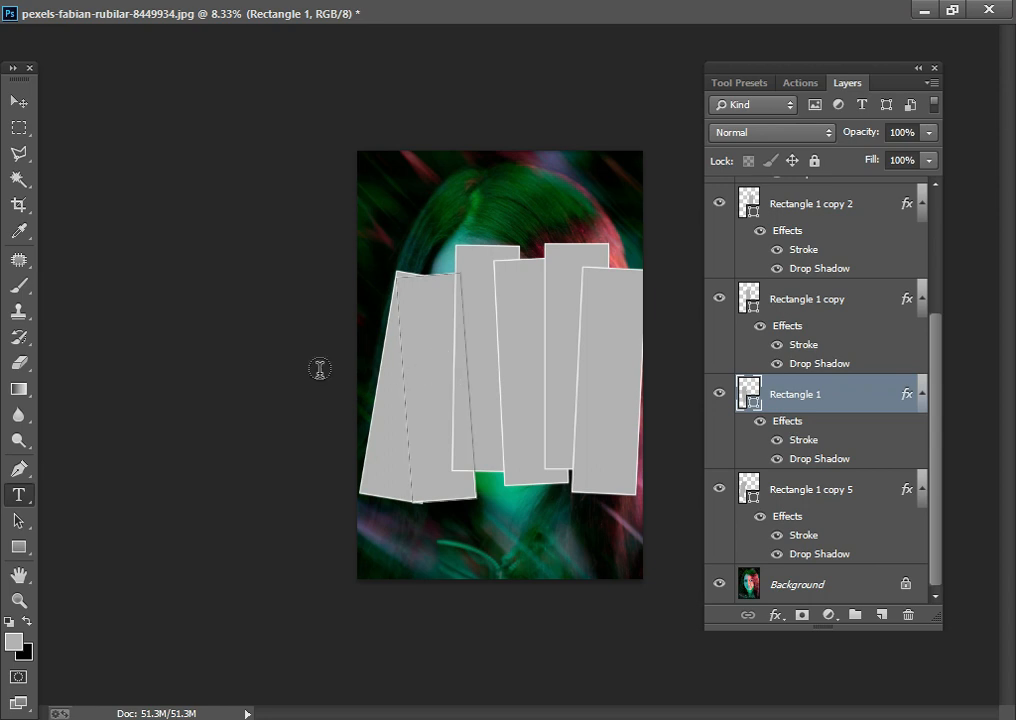
{"action": "left_click", "coordinate": [20, 102]}
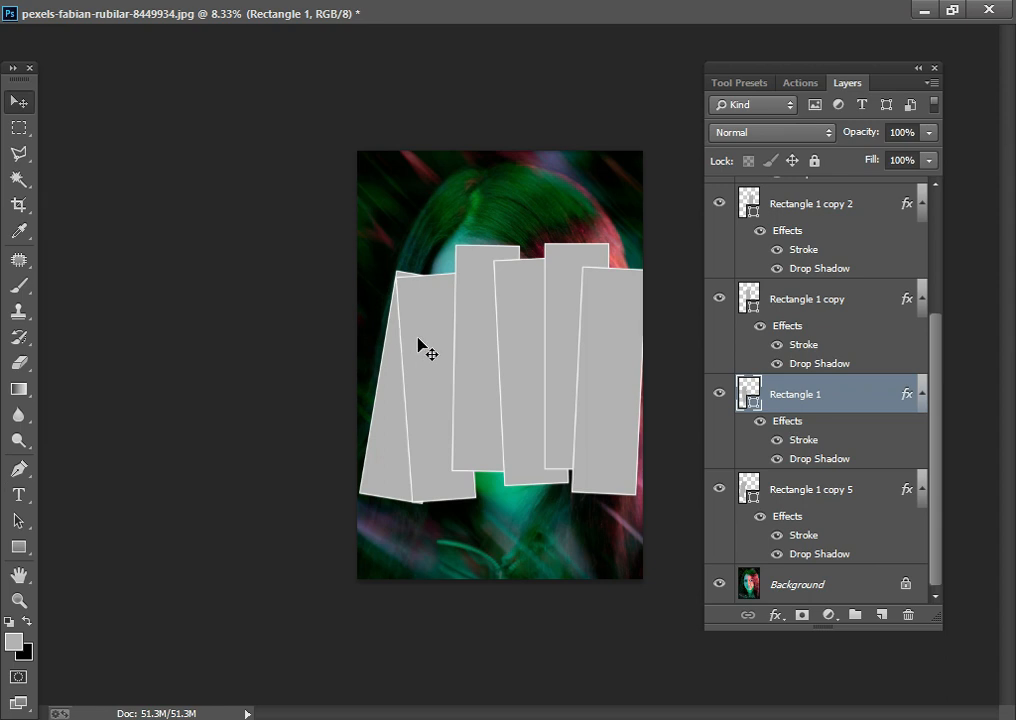
{"action": "key", "text": "ctrl+t"}
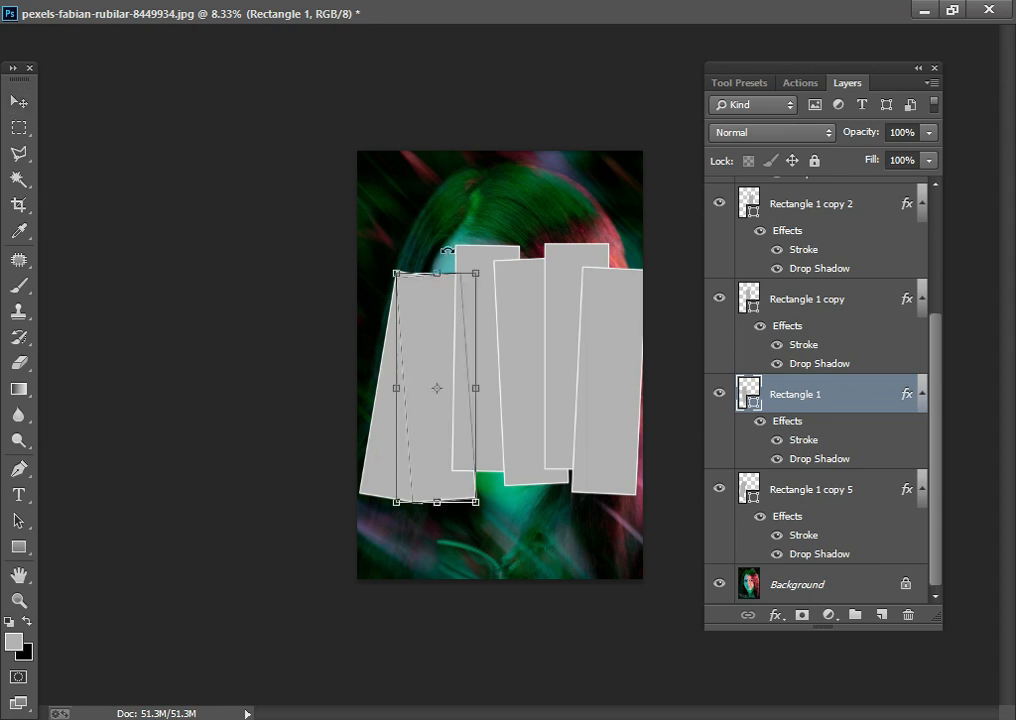
{"action": "left_click_drag", "start_coordinate": [448, 251], "coordinate": [454, 251]}
{"action": "key", "text": "Return"}
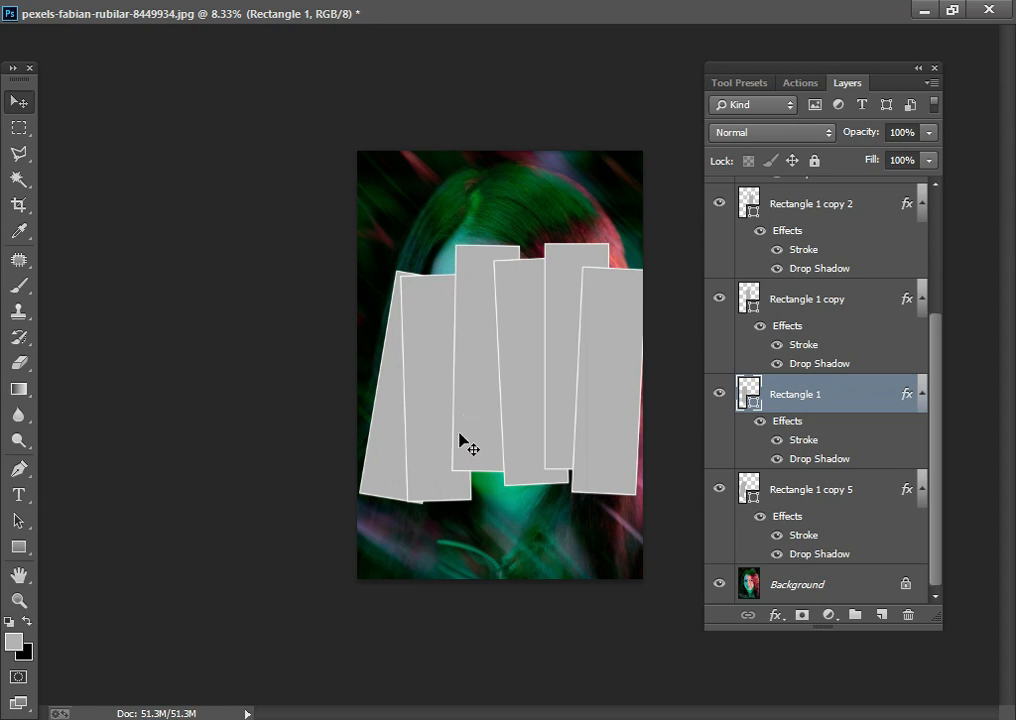
Duplicate the Background layer.
{"action": "left_click", "coordinate": [834, 586]}
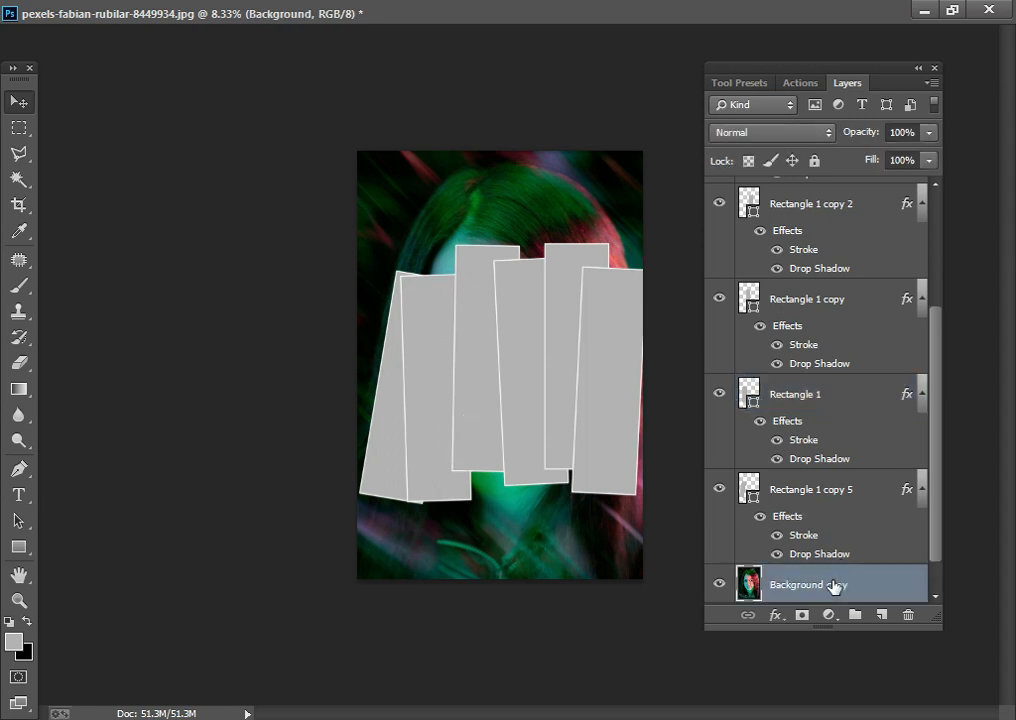
Place Background copy directly above Rectangle 1 copy 5 and clip it to that rectangle.
{"action": "key", "text": "ctrl+j"}
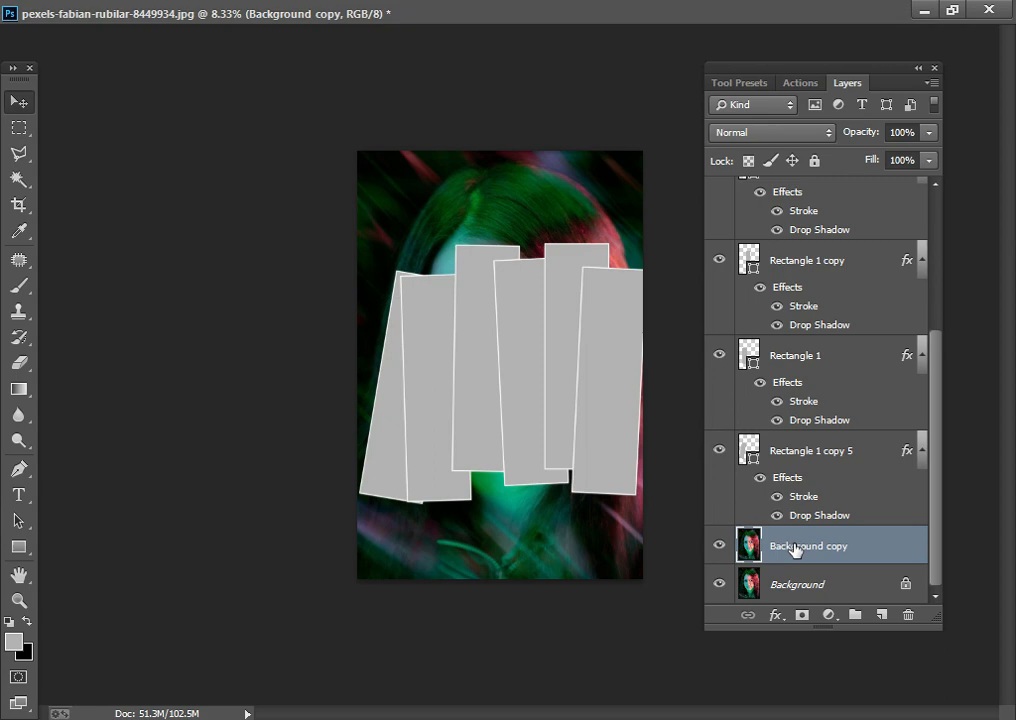
{"action": "left_click_drag", "start_coordinate": [795, 549], "coordinate": [798, 422]}
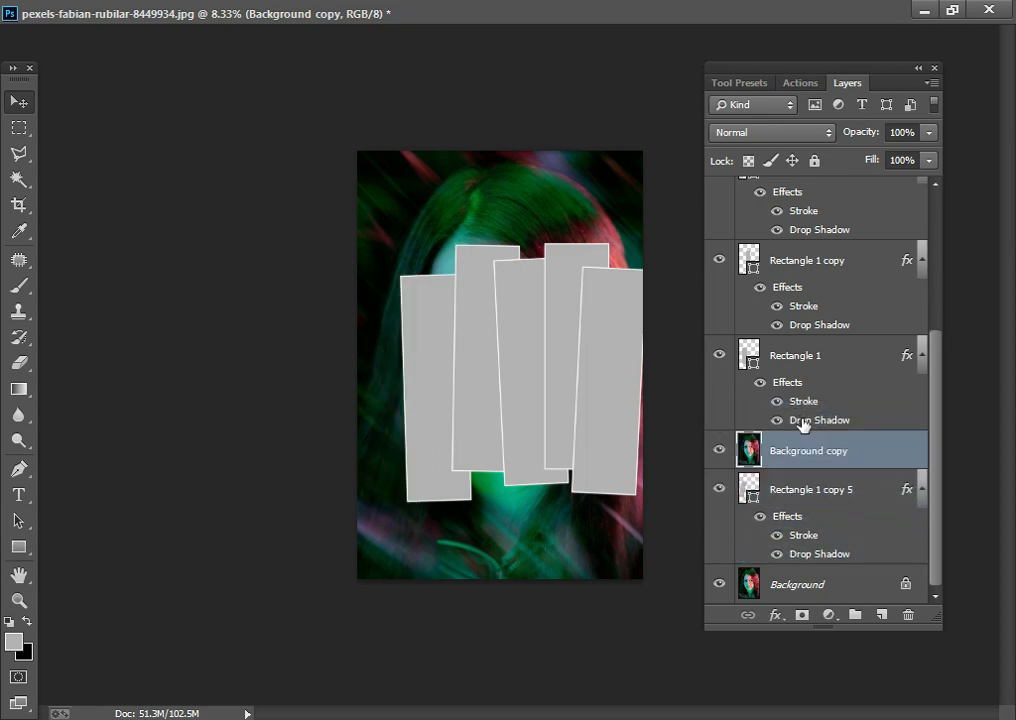
{"action": "right_click", "coordinate": [841, 463]}
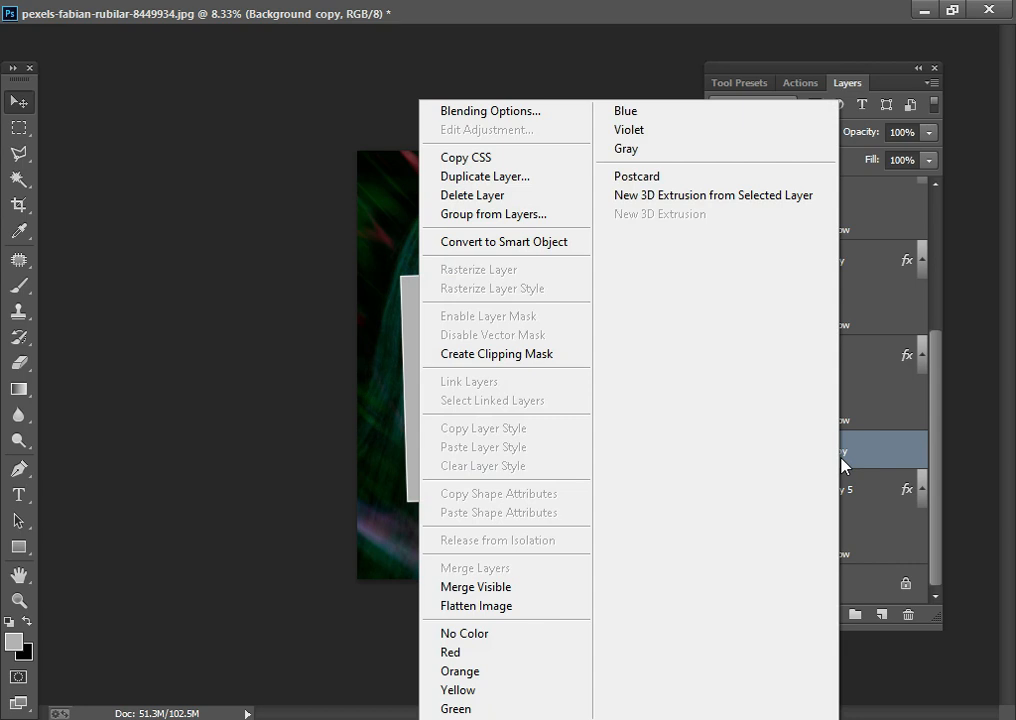
{"action": "left_click", "coordinate": [558, 355]}
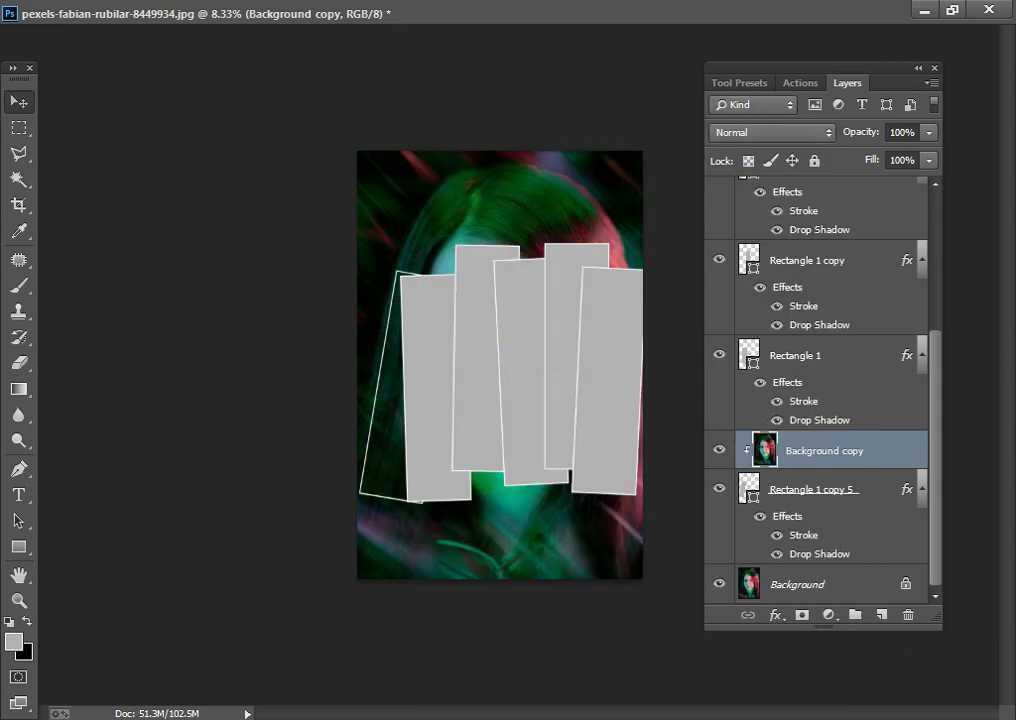
Duplicate Background copy as Background copy 2 and clip the duplicate to Rectangle 1, directly above that shape.
{"action": "right_click", "coordinate": [863, 452]}
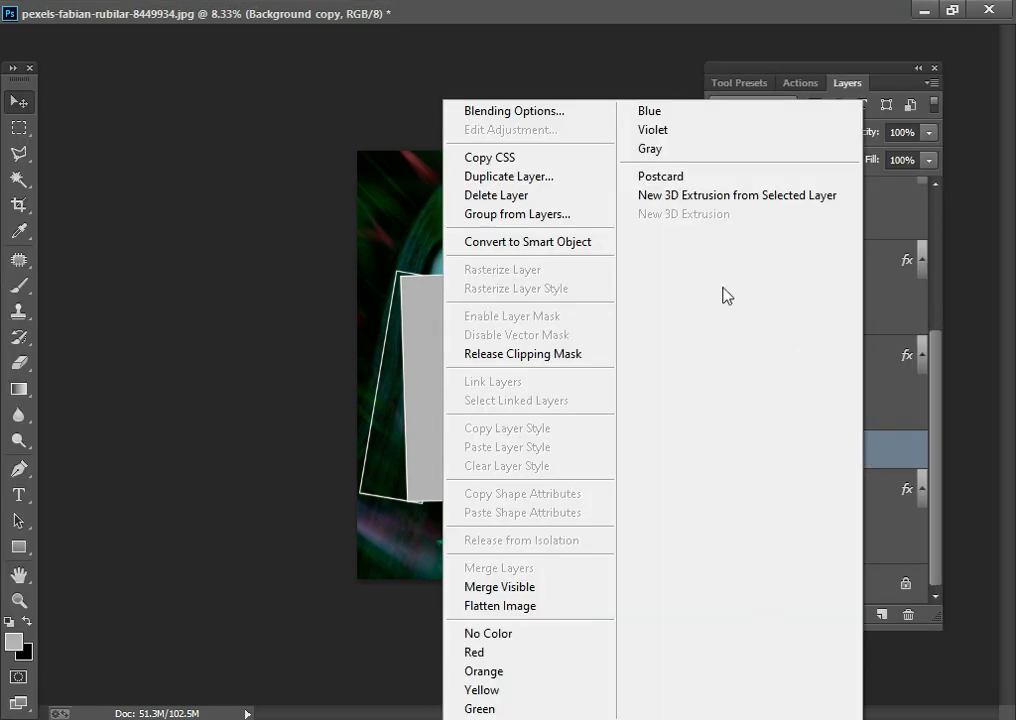
{"action": "left_click", "coordinate": [547, 179]}
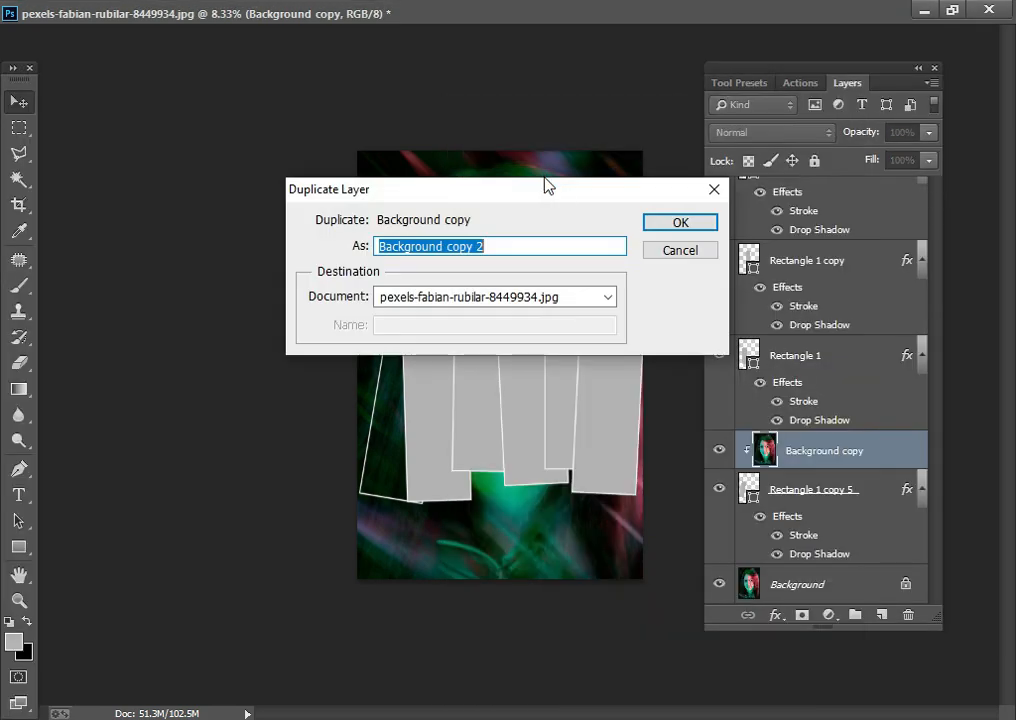
{"action": "left_click", "coordinate": [690, 225]}
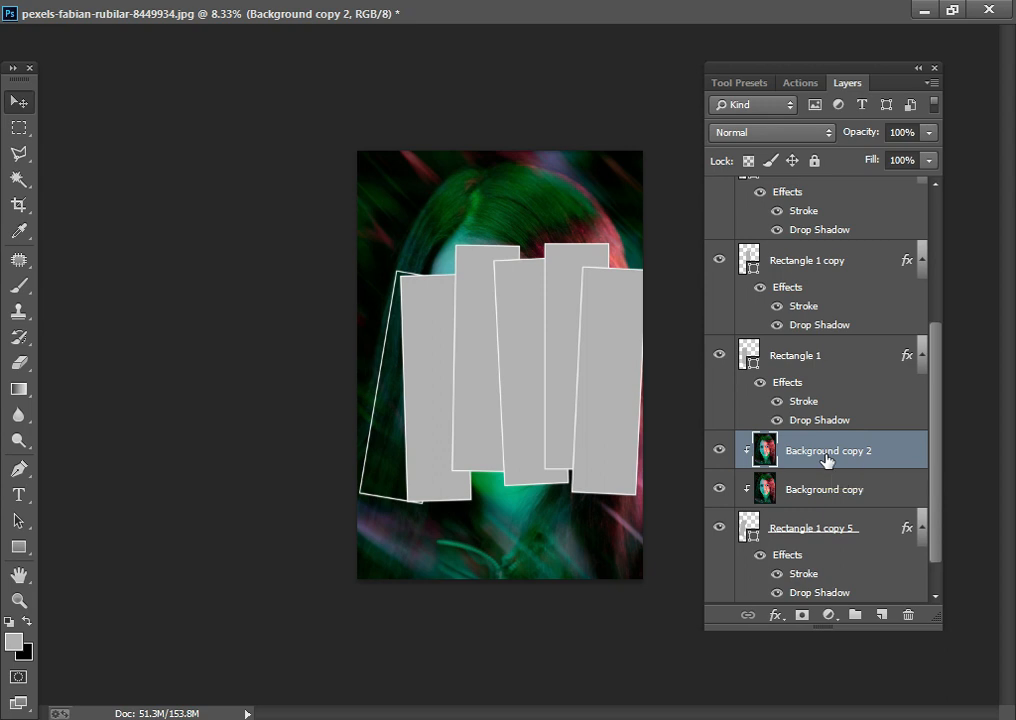
{"action": "left_click_drag", "start_coordinate": [826, 458], "coordinate": [848, 330]}
{"action": "right_click", "coordinate": [838, 358]}
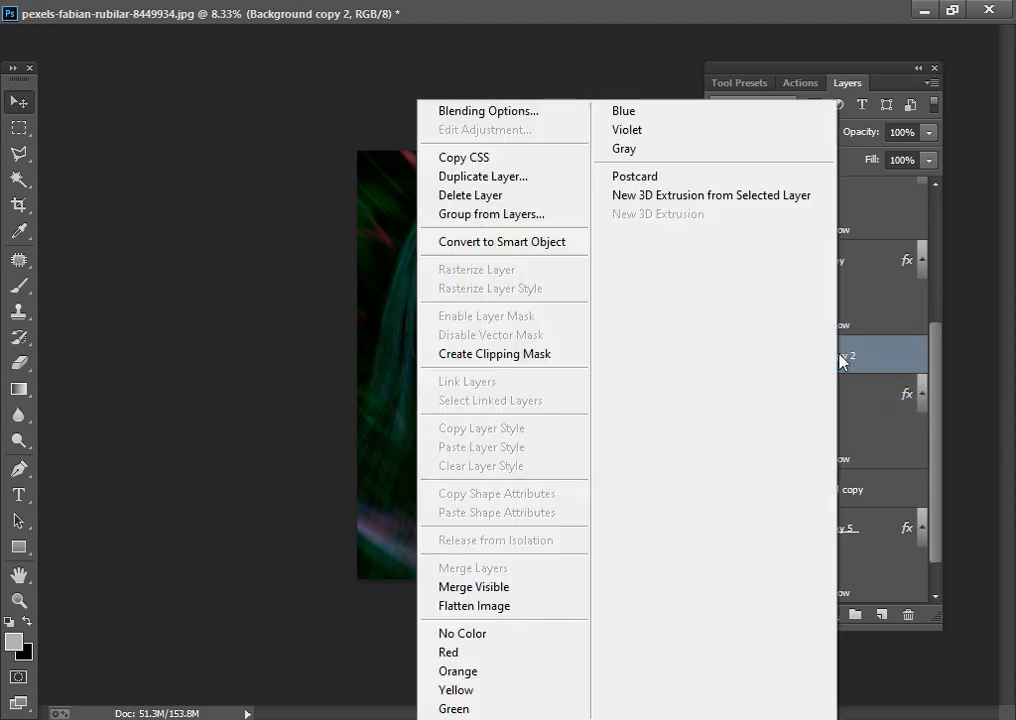
{"action": "left_click", "coordinate": [513, 353]}
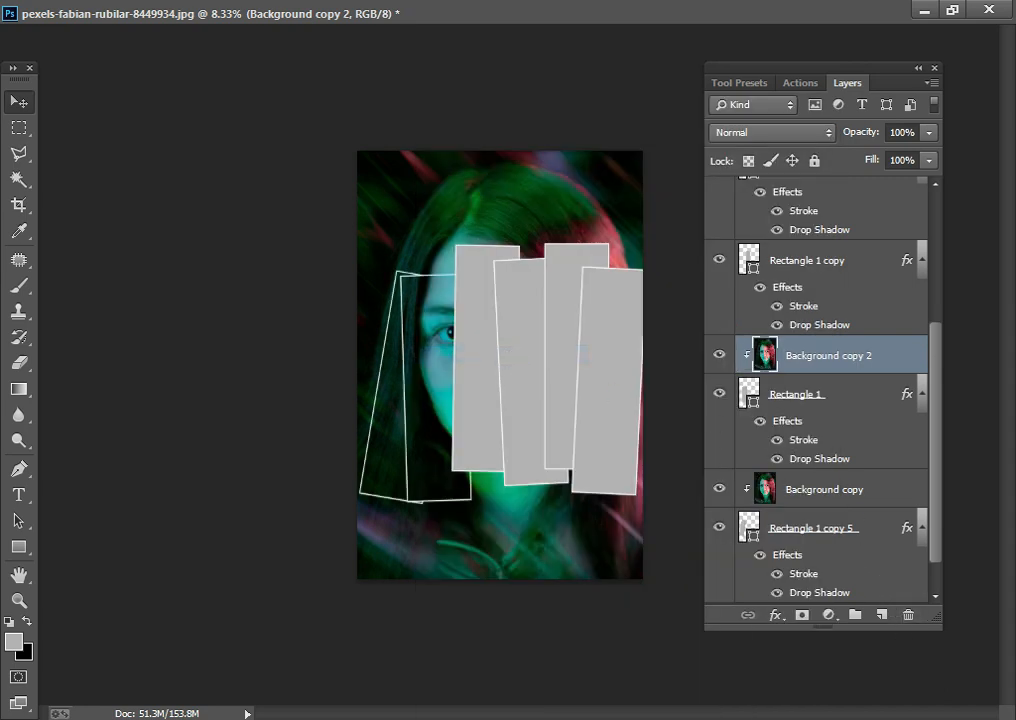
Duplicate Background copy 2 and clip the duplicate to Rectangle 1 copy, directly above that shape.
{"action": "scroll", "coordinate": [846, 545], "scroll_direction": "up", "scroll_amount": 1}
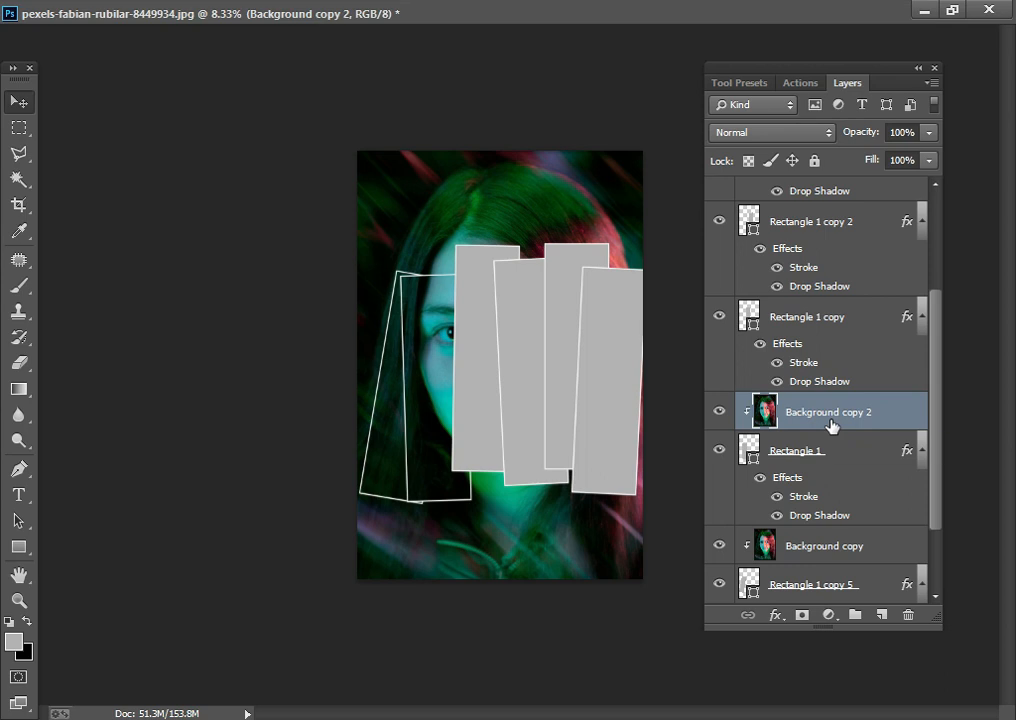
{"action": "key", "text": "ctrl+j"}
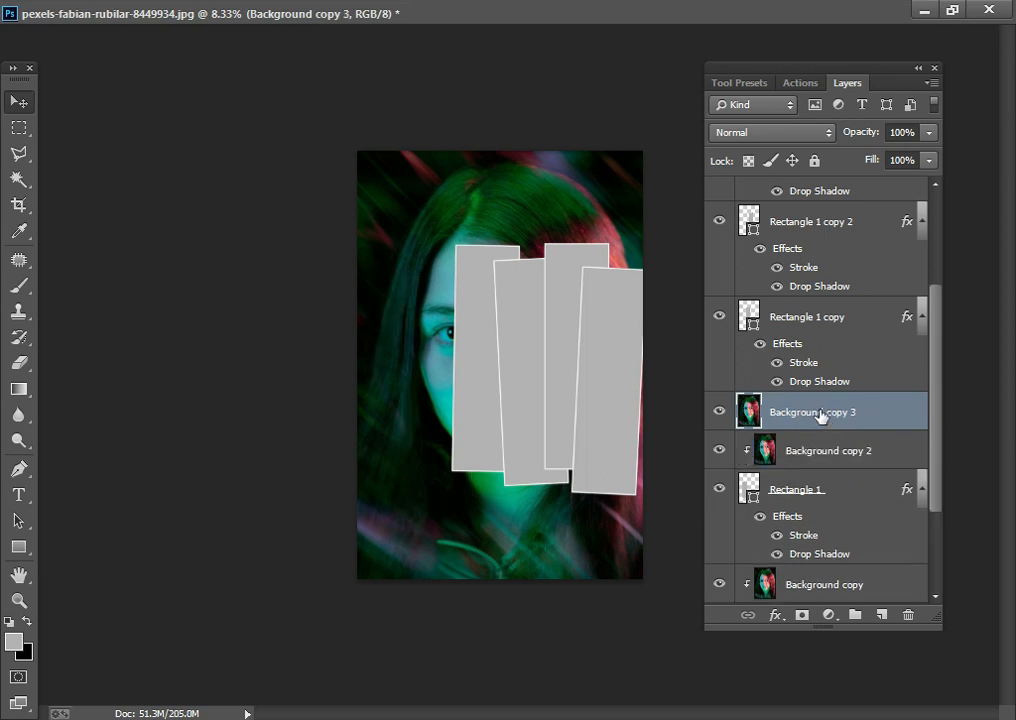
{"action": "left_click_drag", "start_coordinate": [820, 414], "coordinate": [845, 288]}
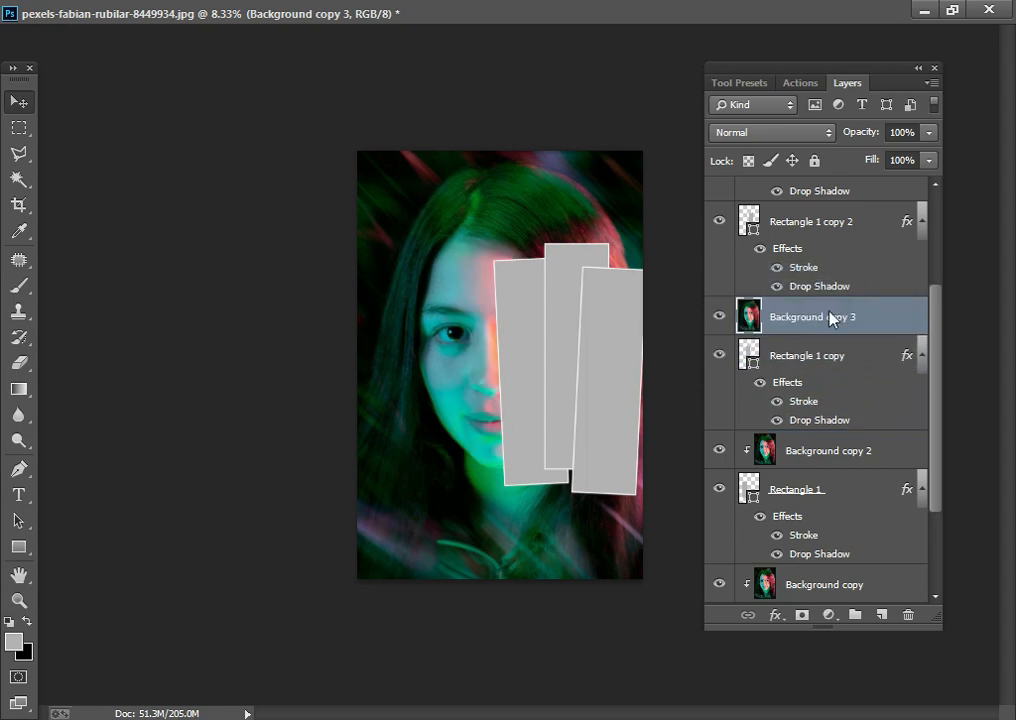
{"action": "right_click", "coordinate": [827, 317]}
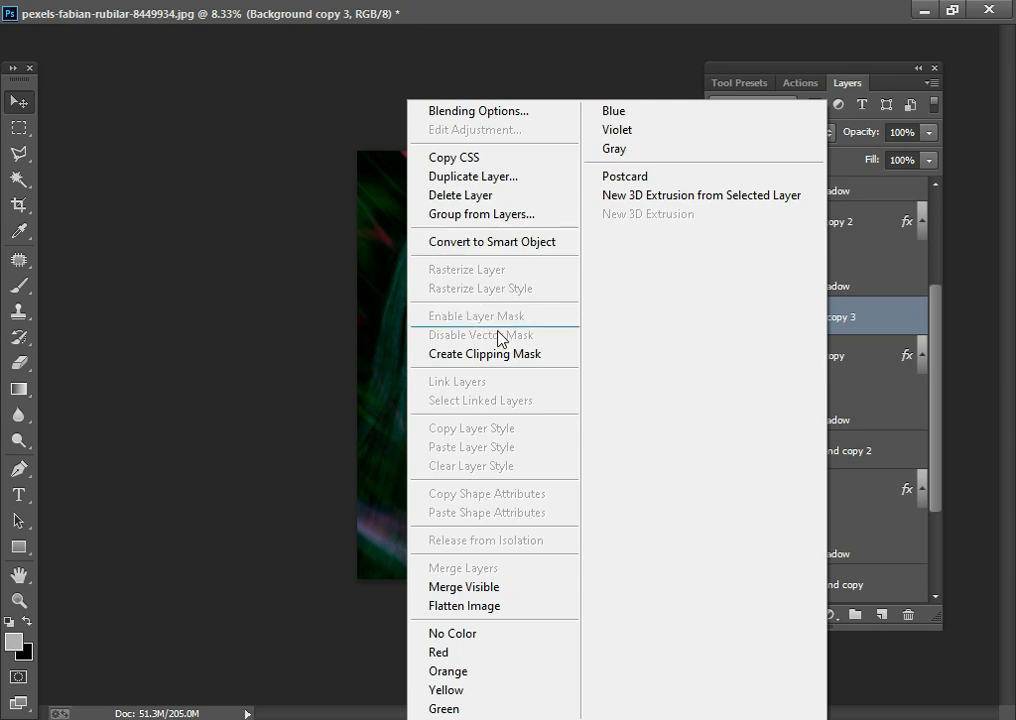
{"action": "left_click", "coordinate": [492, 358]}
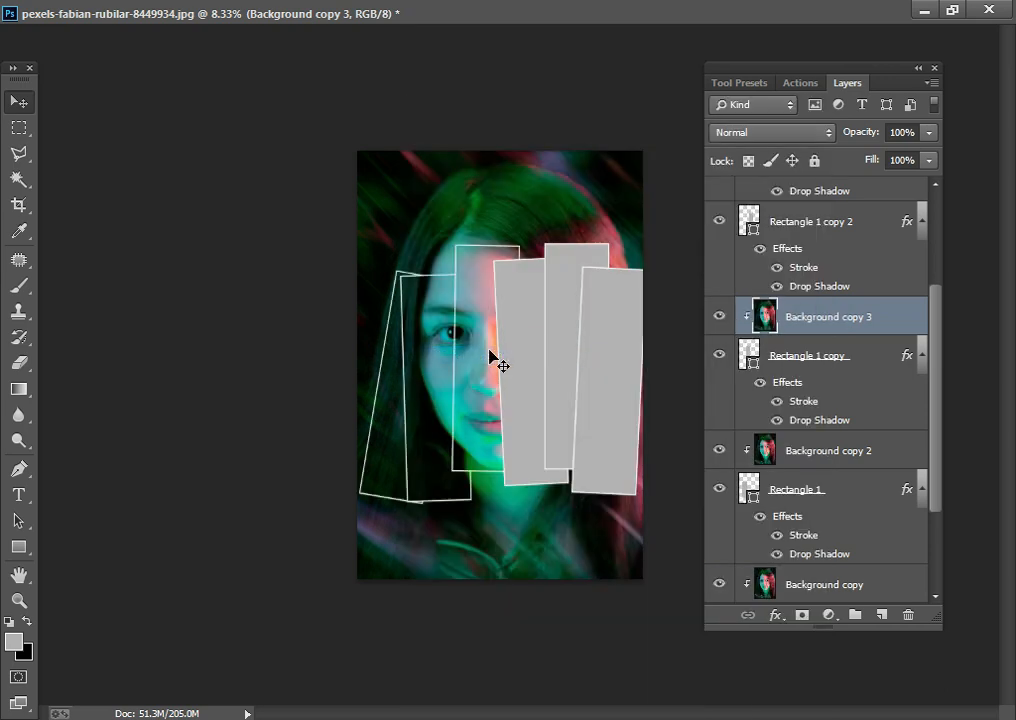
{"action": "key", "text": "ctrl+j"}
{"action": "right_click", "coordinate": [838, 319]}
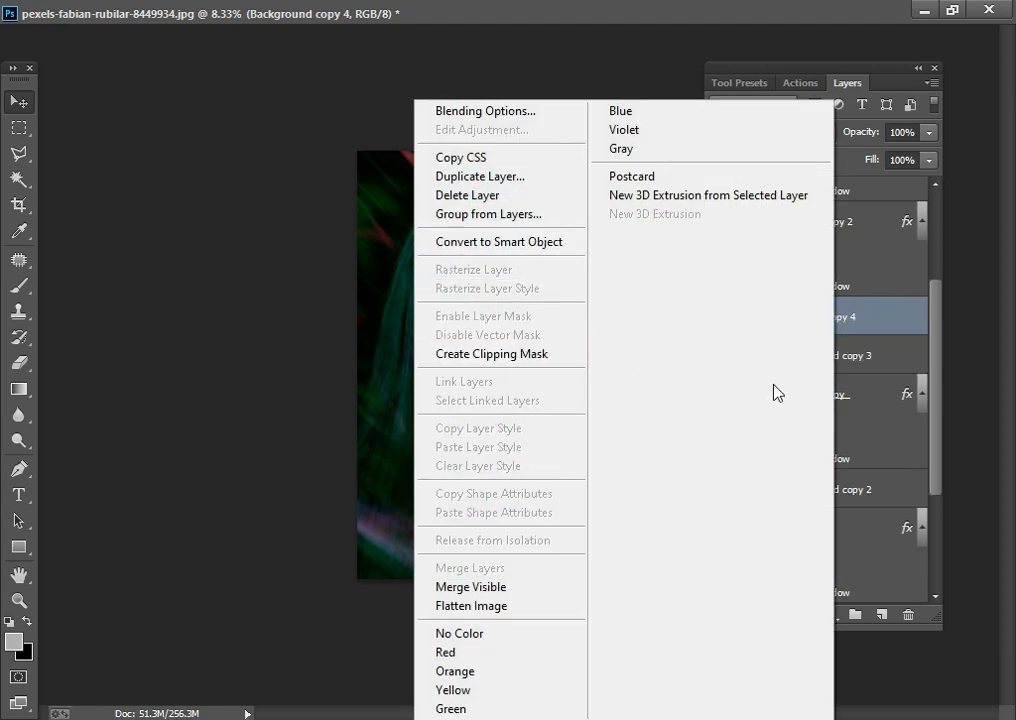
{"action": "left_click", "coordinate": [918, 468]}
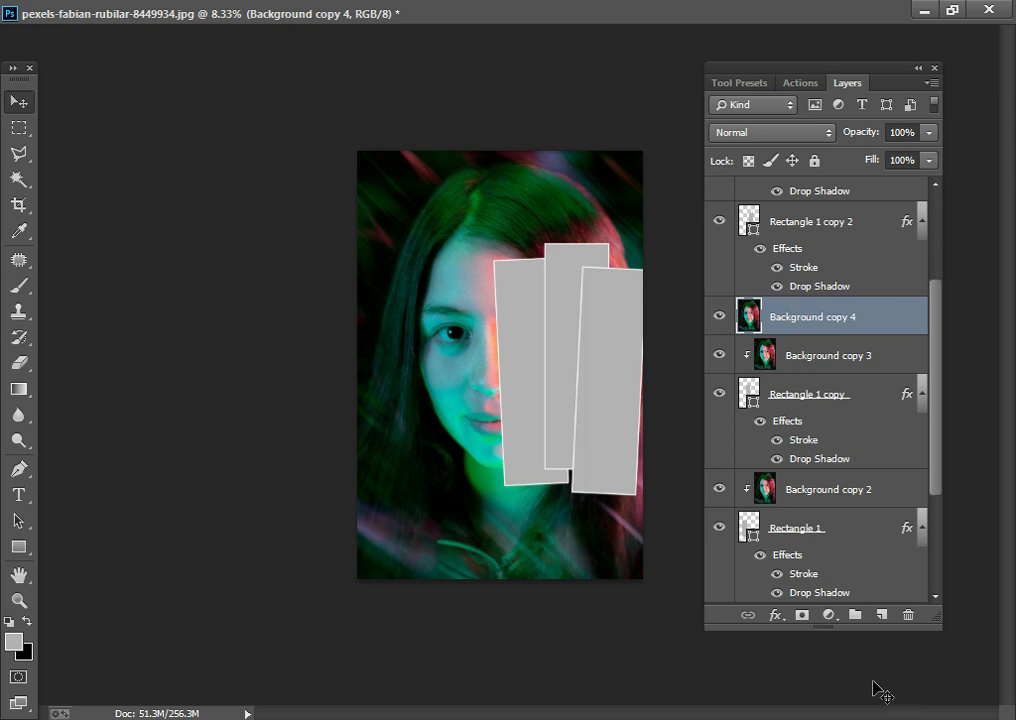
{"action": "key", "text": "Delete"}
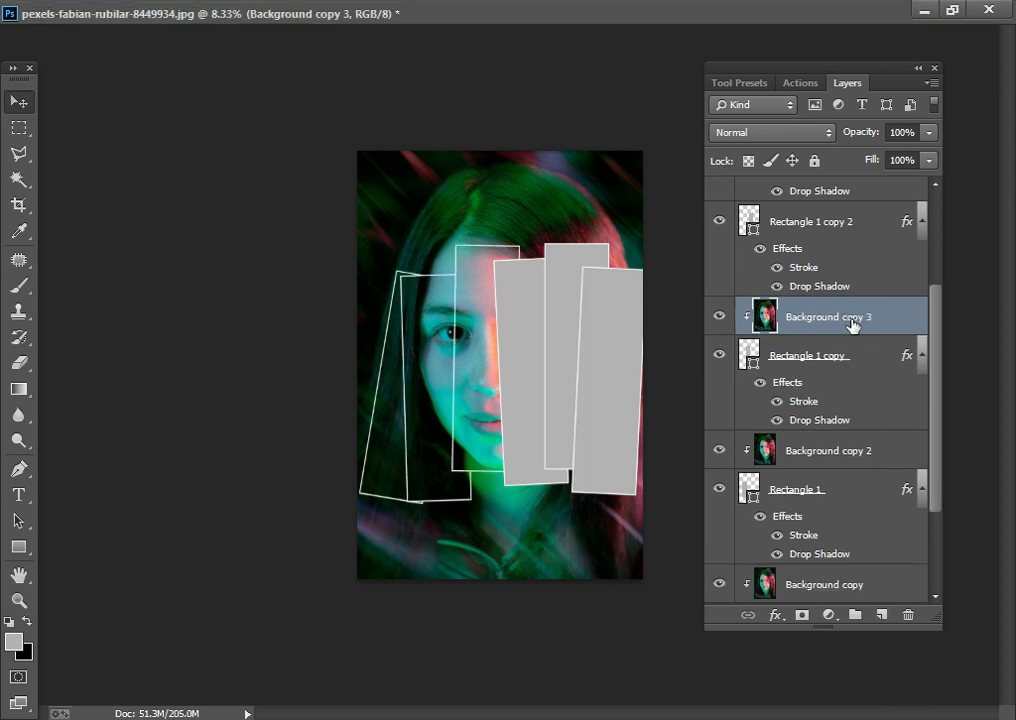
Duplicate Background copy 3 and clip the duplicate to Rectangle 1 copy 2, directly above that shape.
{"action": "key", "text": "ctrl+j"}
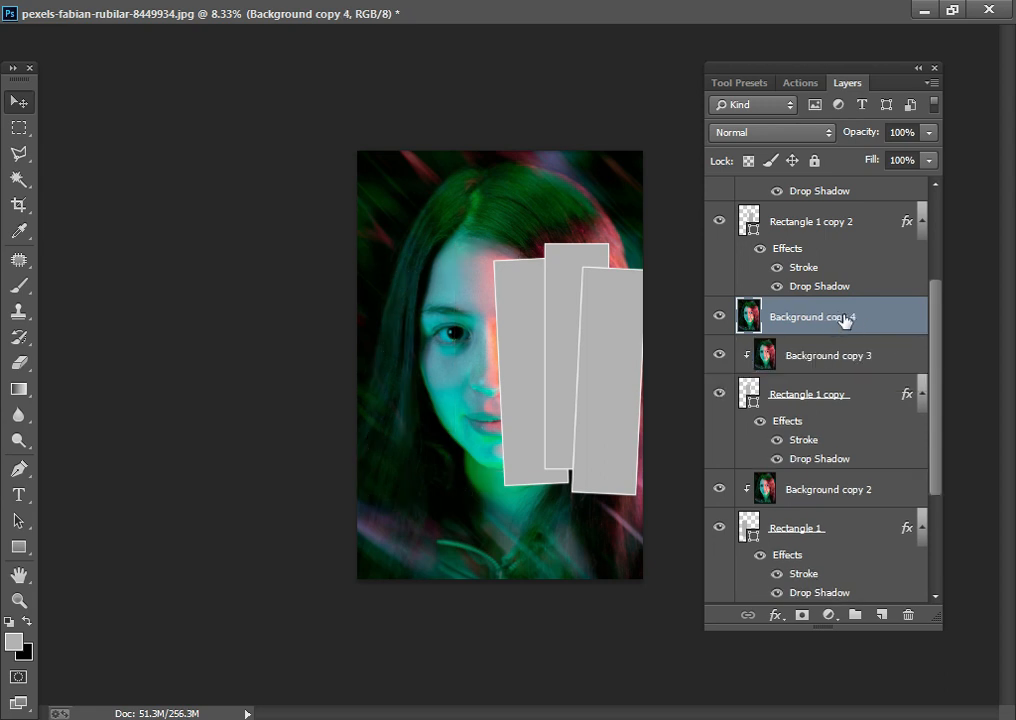
{"action": "left_click_drag", "start_coordinate": [843, 320], "coordinate": [856, 193]}
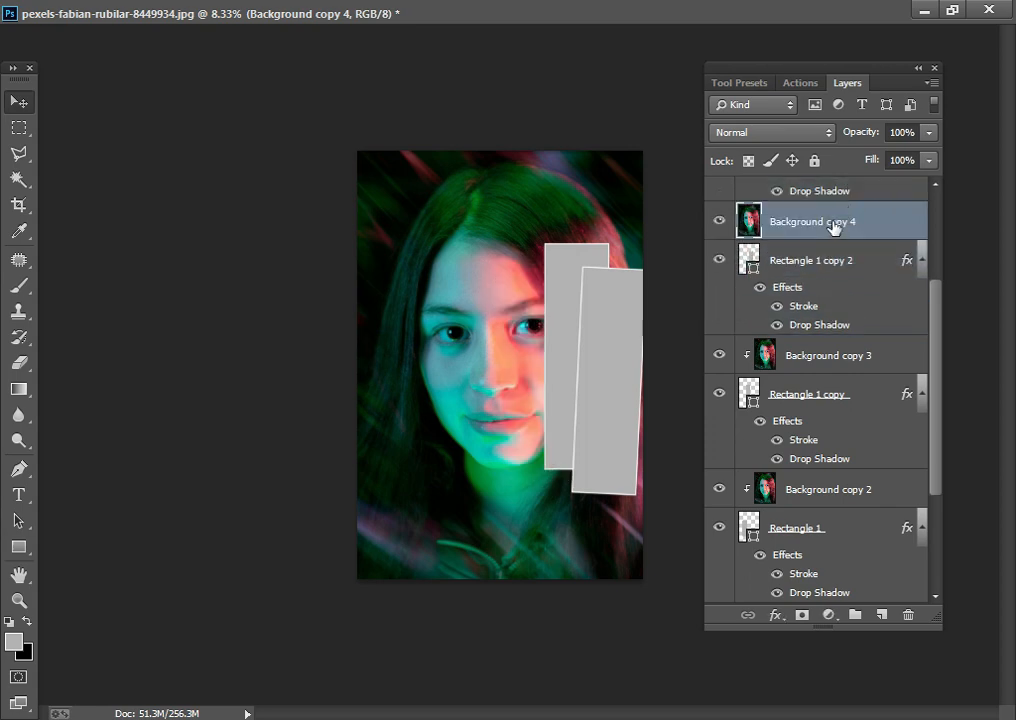
{"action": "right_click", "coordinate": [838, 226]}
{"action": "left_click", "coordinate": [533, 355]}
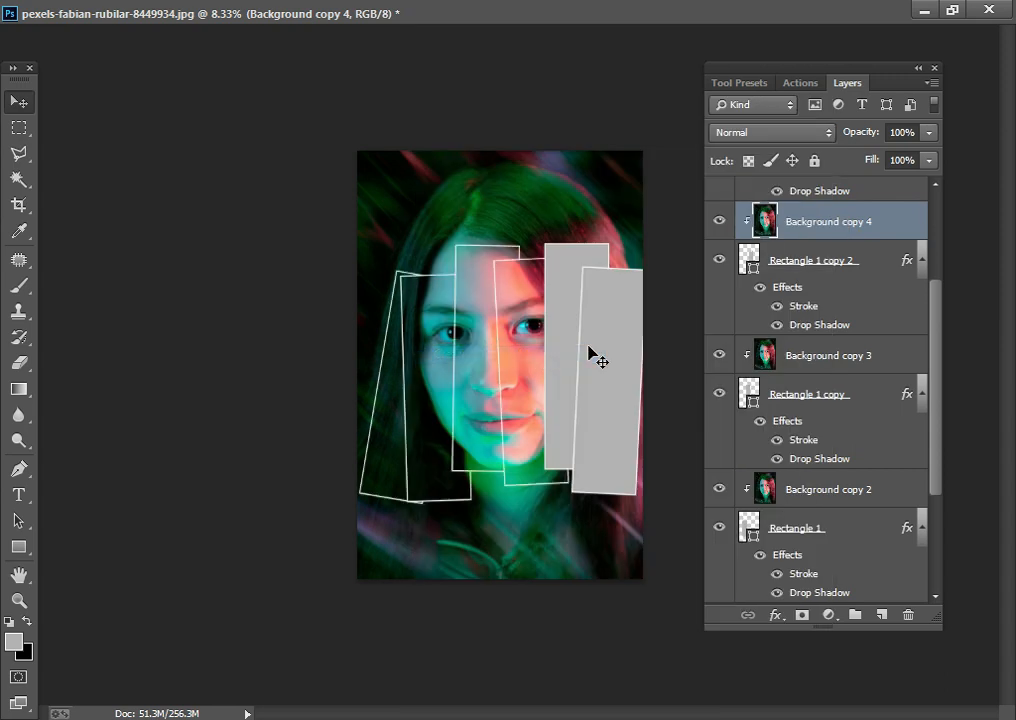
Duplicate Background copy 4 and clip the duplicate to Rectangle 1 copy 3, directly above that shape.
{"action": "scroll", "coordinate": [780, 268], "scroll_direction": "up", "scroll_amount": 2}
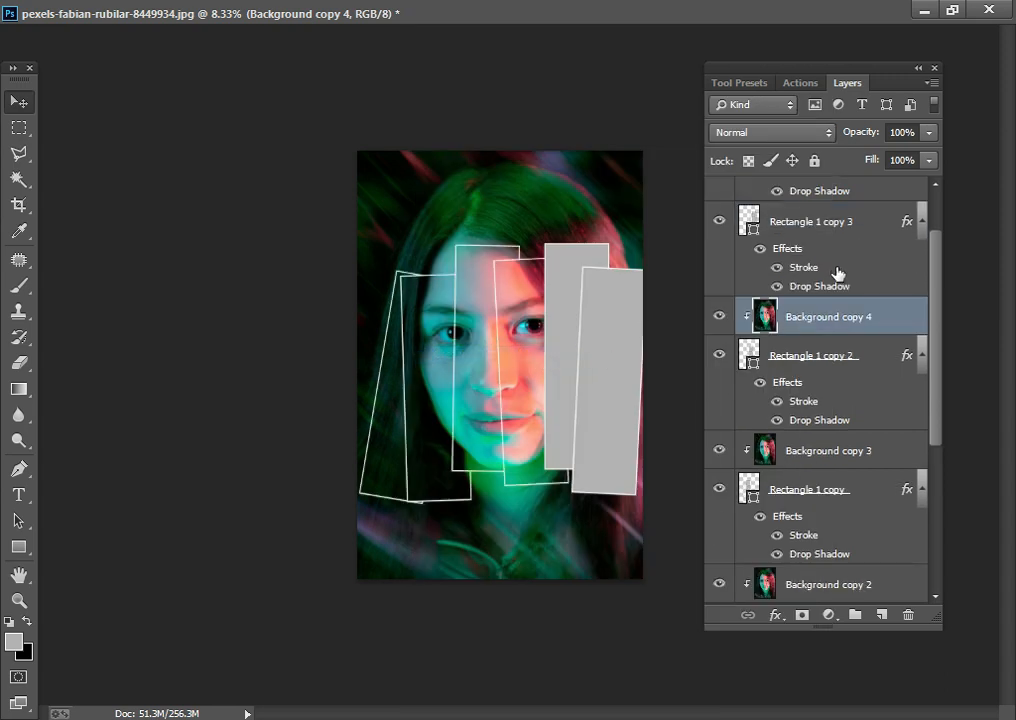
{"action": "scroll", "coordinate": [850, 300], "scroll_direction": "up", "scroll_amount": 2}
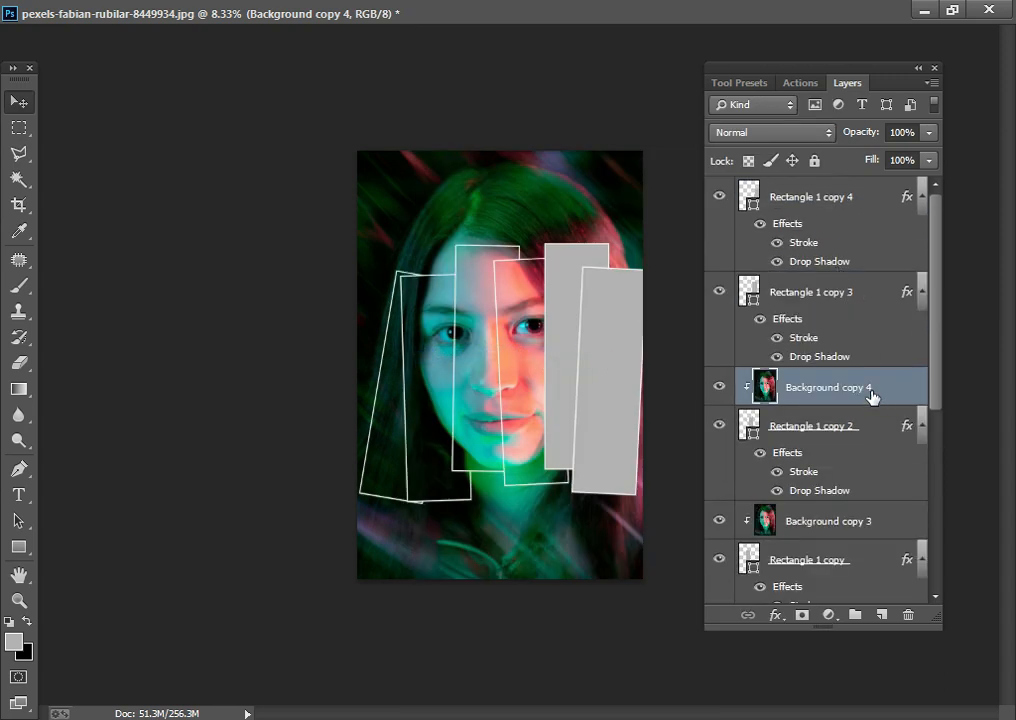
{"action": "key", "text": "ctrl+j"}
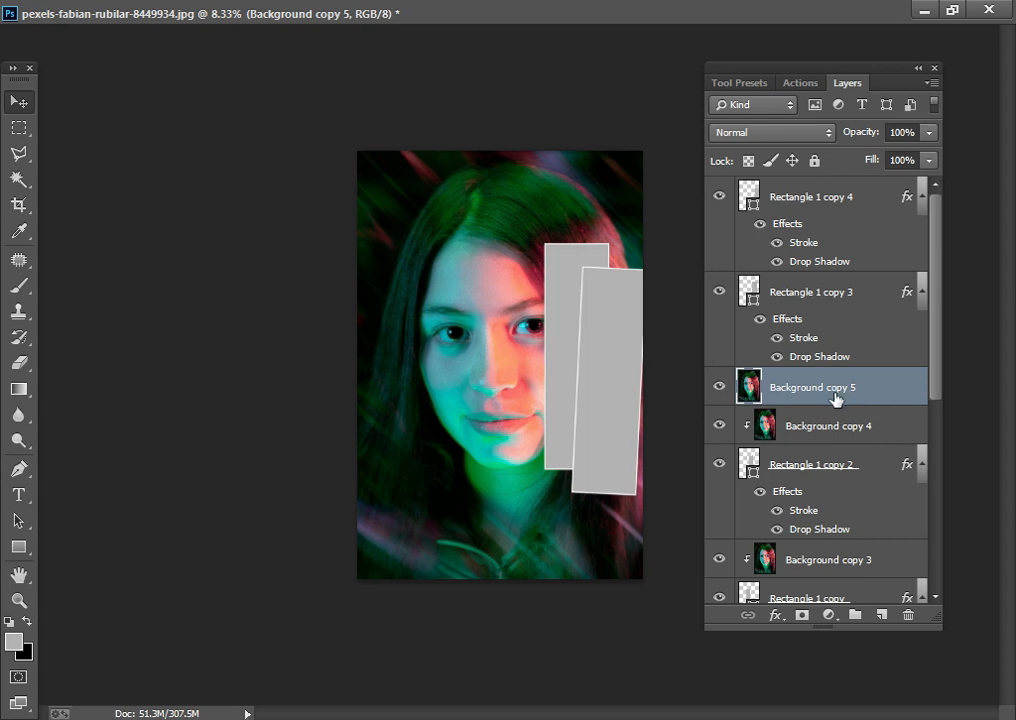
{"action": "left_click_drag", "start_coordinate": [828, 398], "coordinate": [835, 268]}
{"action": "right_click", "coordinate": [820, 297]}
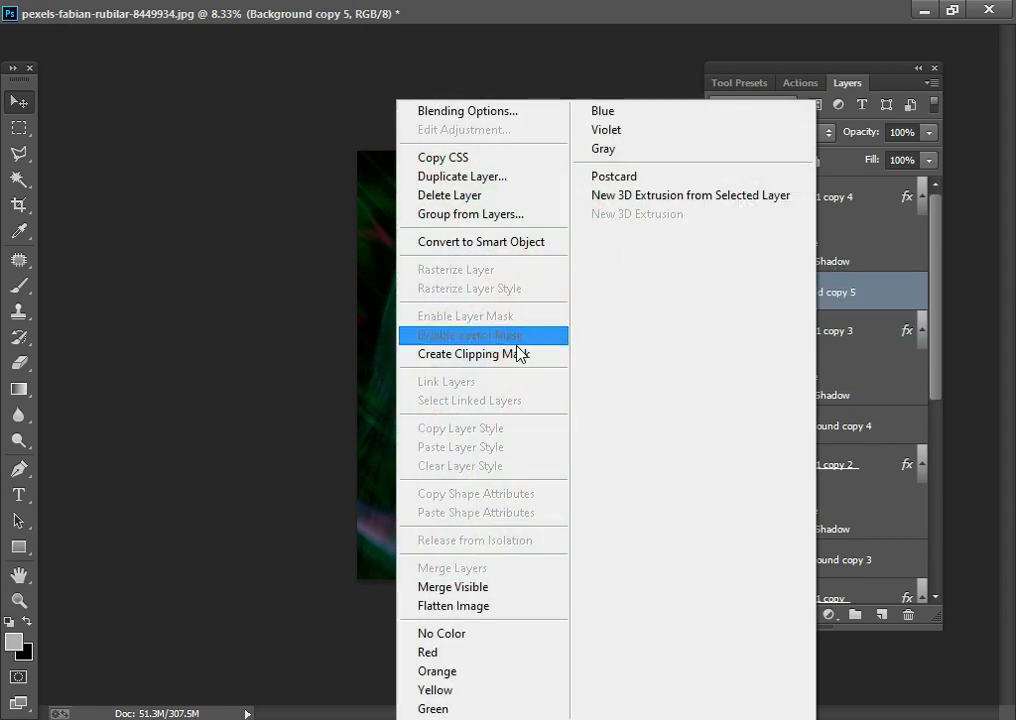
{"action": "left_click", "coordinate": [517, 352]}
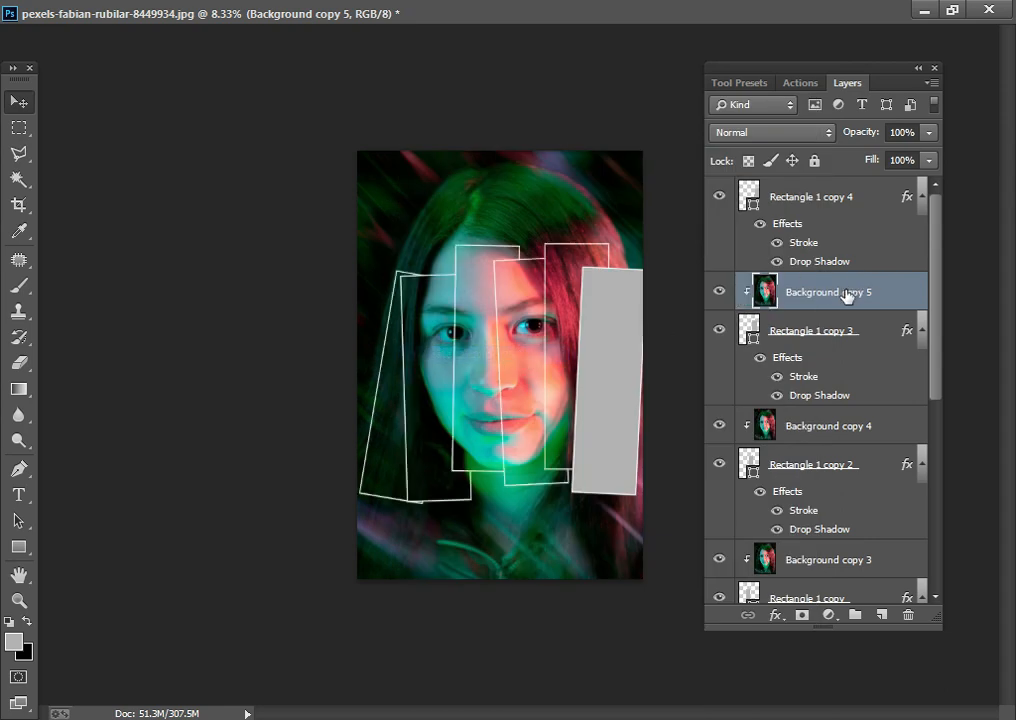
Duplicate Background copy 5 and clip the duplicate to Rectangle 1 copy 4 at the top of the layer stack.
{"action": "key", "text": "ctrl+j"}
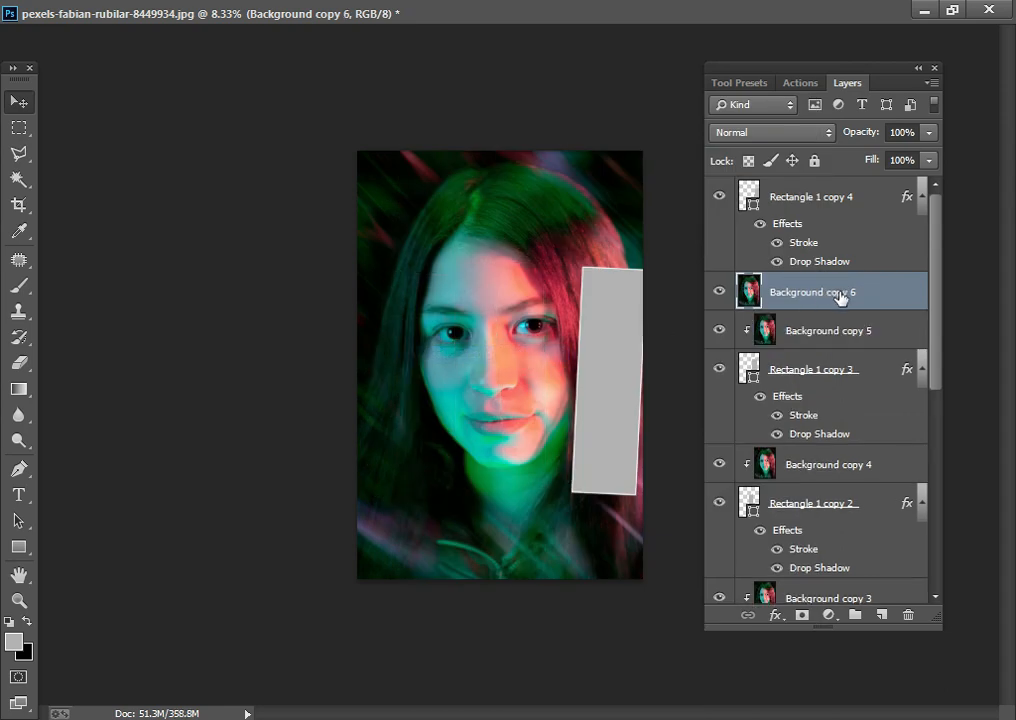
{"action": "left_click_drag", "start_coordinate": [839, 297], "coordinate": [837, 181]}
{"action": "right_click", "coordinate": [771, 213]}
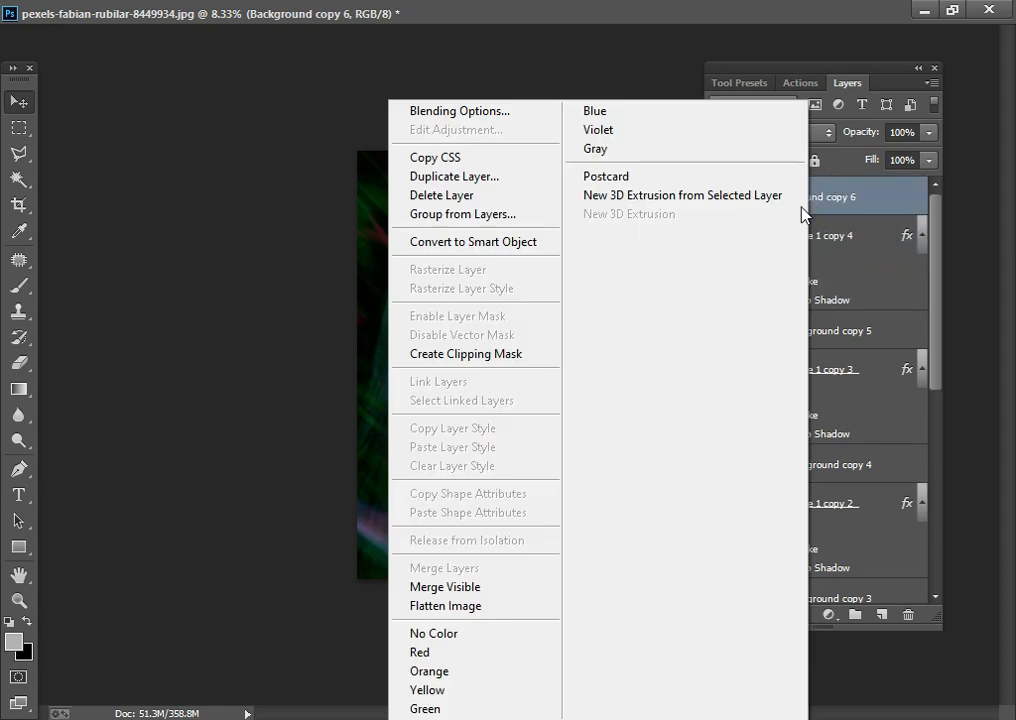
{"action": "left_click", "coordinate": [525, 353]}
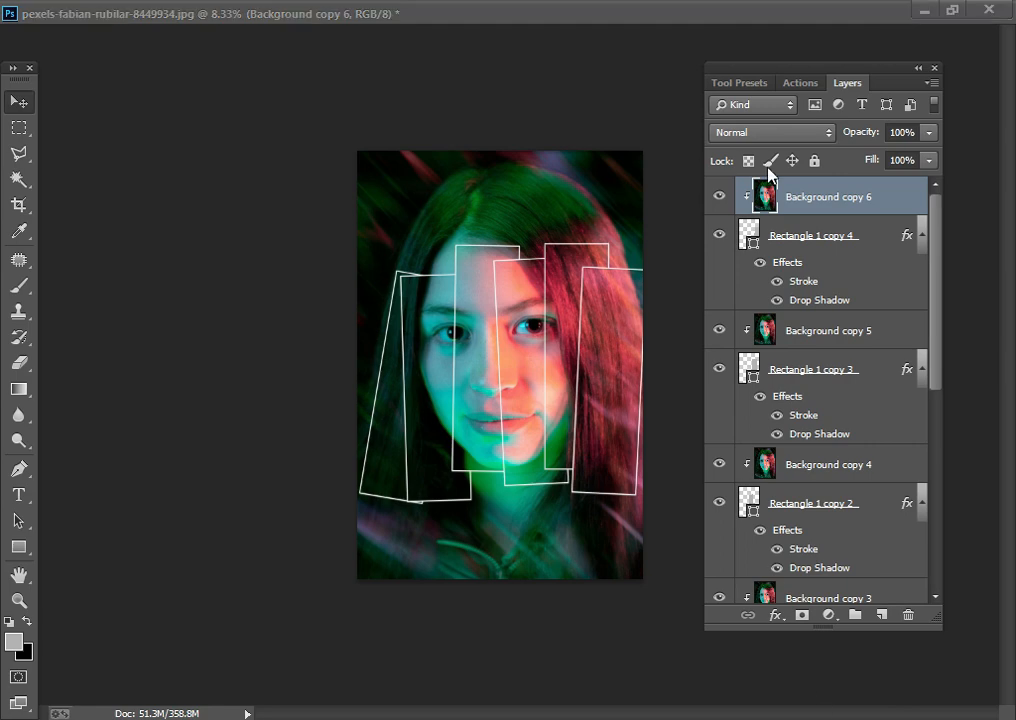
Hide the original Background layer so only the clipped photo strips show.
{"action": "scroll", "coordinate": [800, 265], "scroll_direction": "down", "scroll_amount": 5}
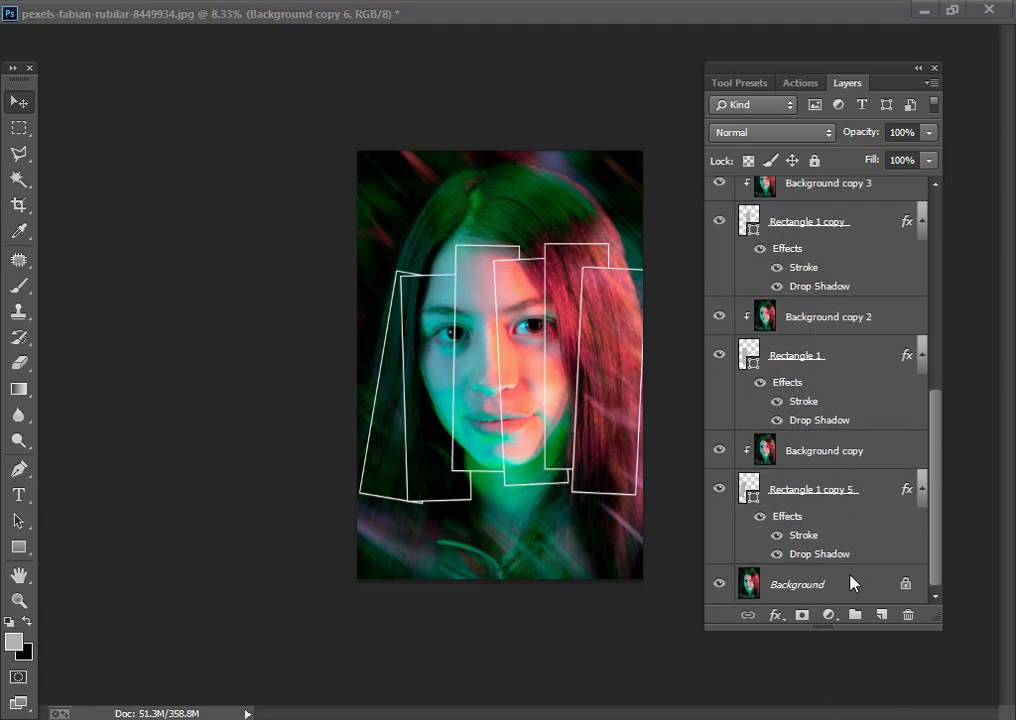
{"action": "left_click", "coordinate": [719, 586]}
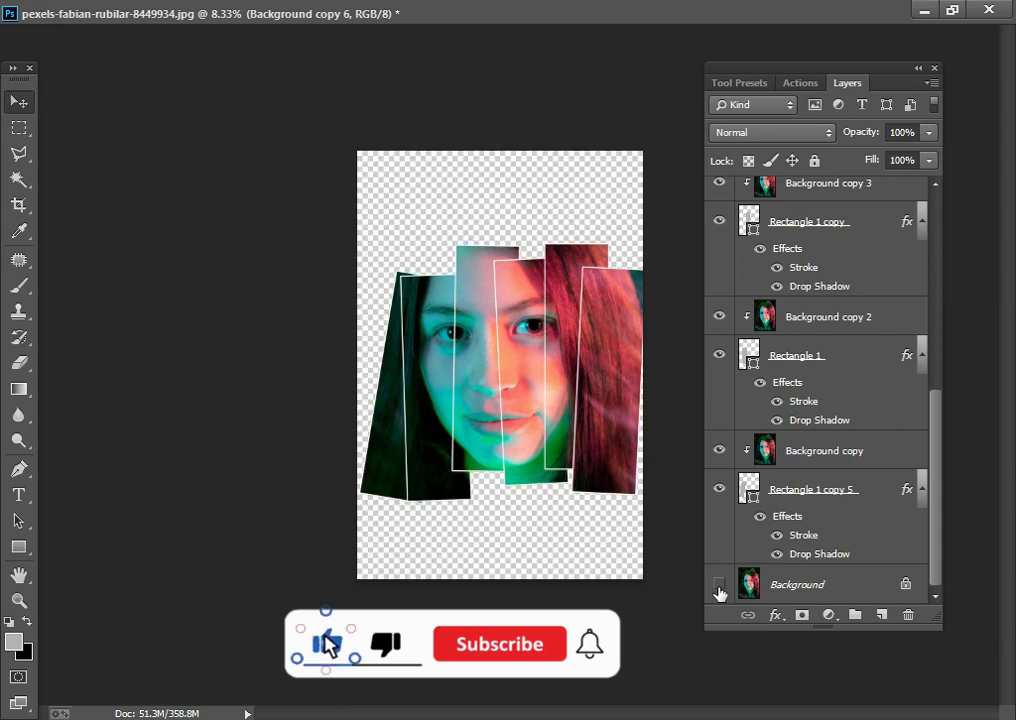
{"action": "left_click", "coordinate": [719, 586]}
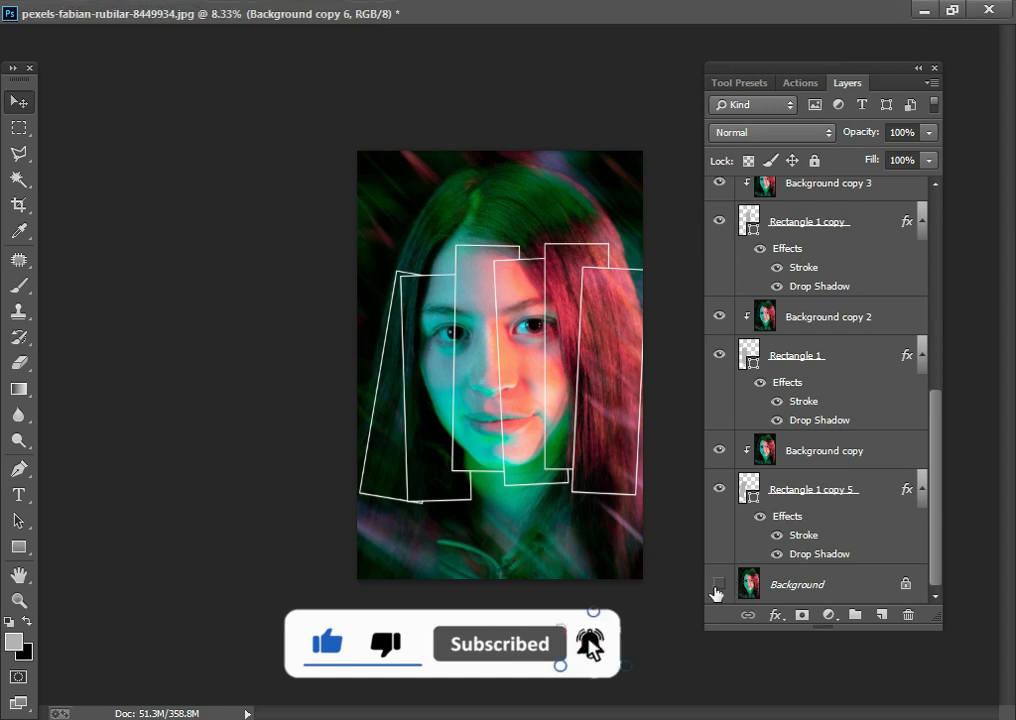
{"action": "left_click", "coordinate": [718, 586]}
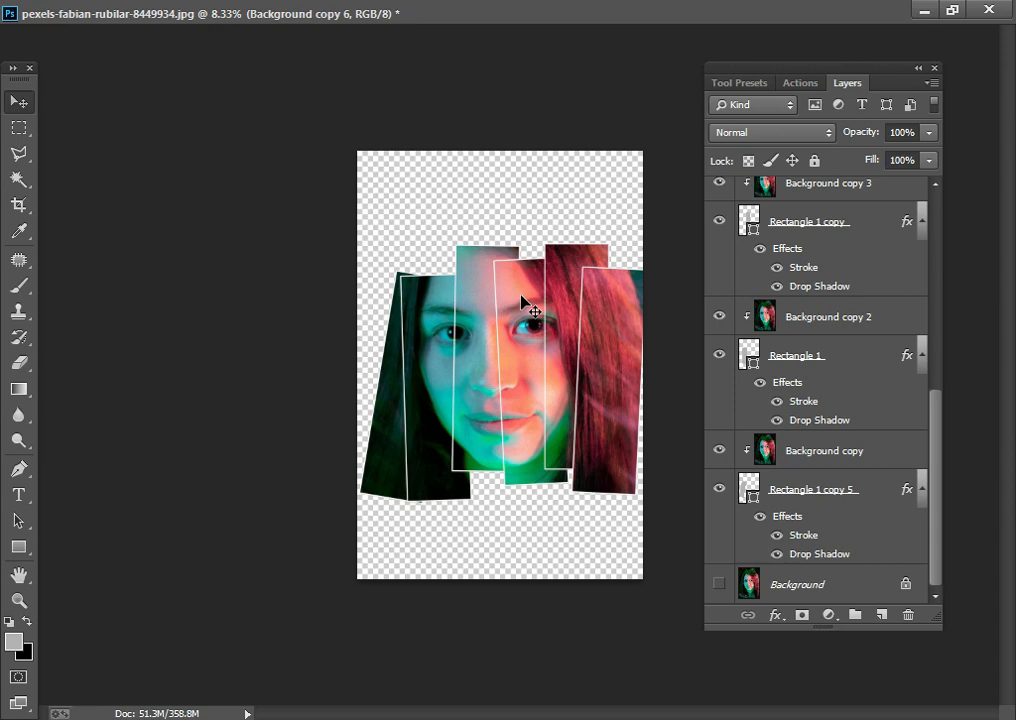
Select the photo copies clipped to Rectangle 1 and Rectangle 1 copy in turn, ending with Background copy 3.
{"action": "key", "text": "ctrl+alt+shift+e"}
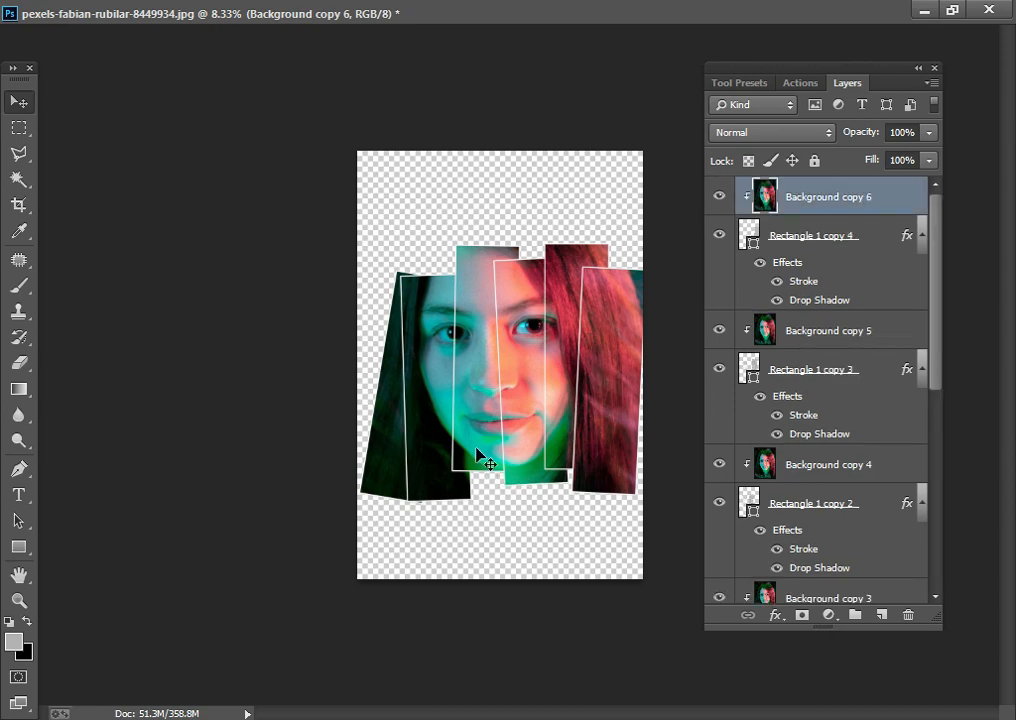
{"action": "left_click", "coordinate": [429, 308], "text": "ctrl"}
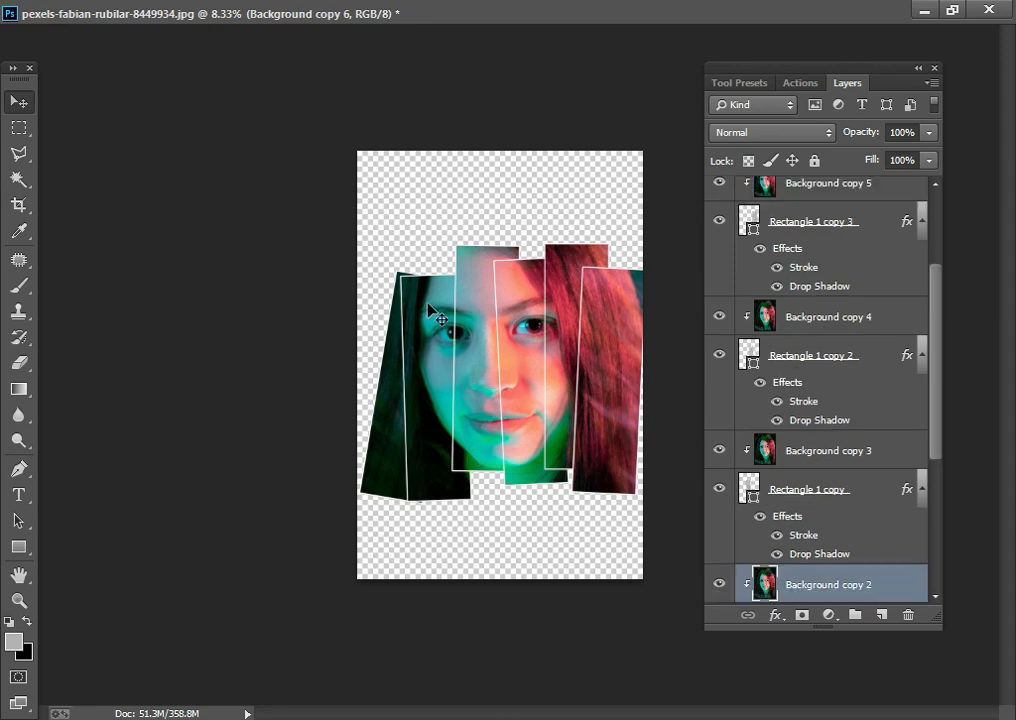
{"action": "left_click_drag", "start_coordinate": [428, 302], "coordinate": [428, 302]}
{"action": "left_click_drag", "start_coordinate": [479, 440], "coordinate": [479, 455]}
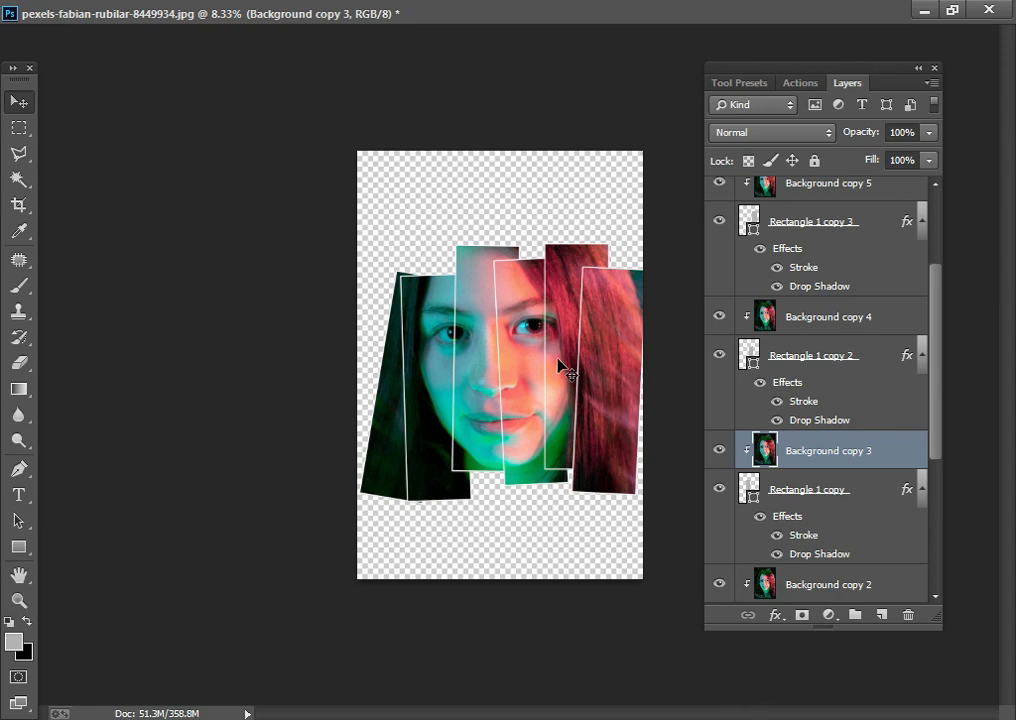
Nudge the photo in Background copy 3 slightly sideways within its strip using Free Transform.
{"action": "key", "text": "ctrl+t"}
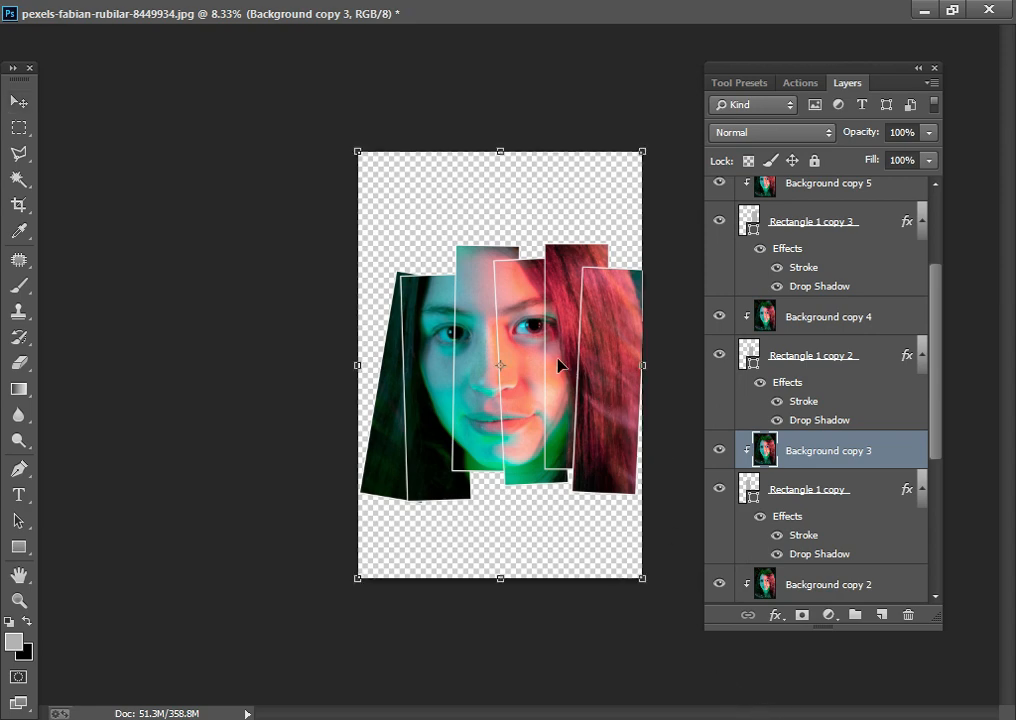
{"action": "key", "text": "Left"}
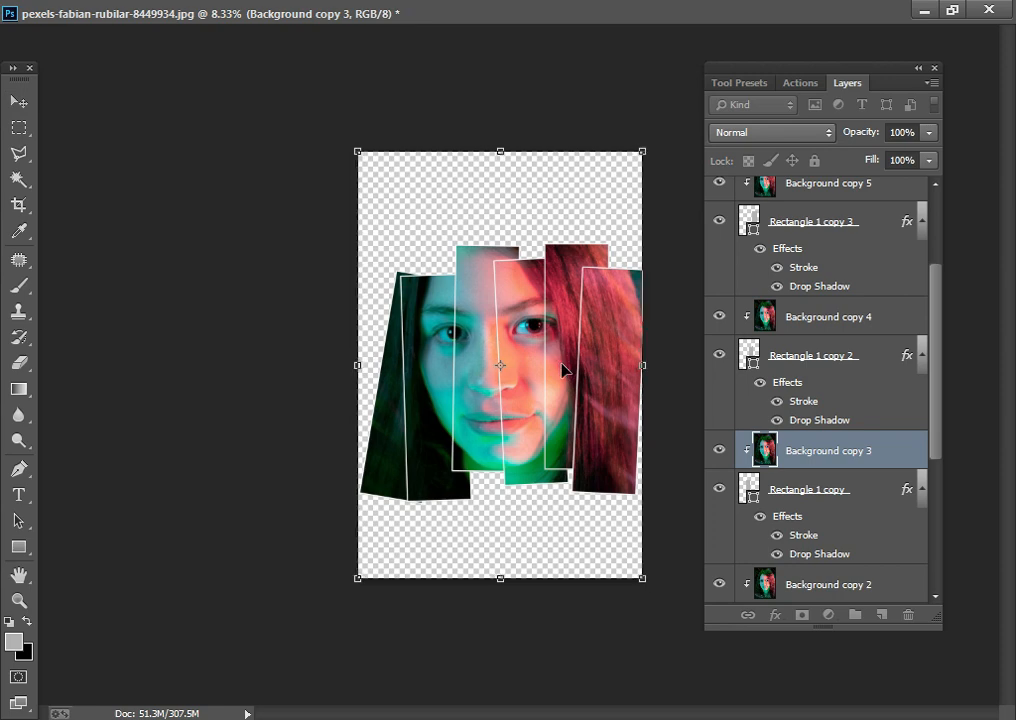
{"action": "key", "text": "Right"}
{"action": "key", "text": "Right"}
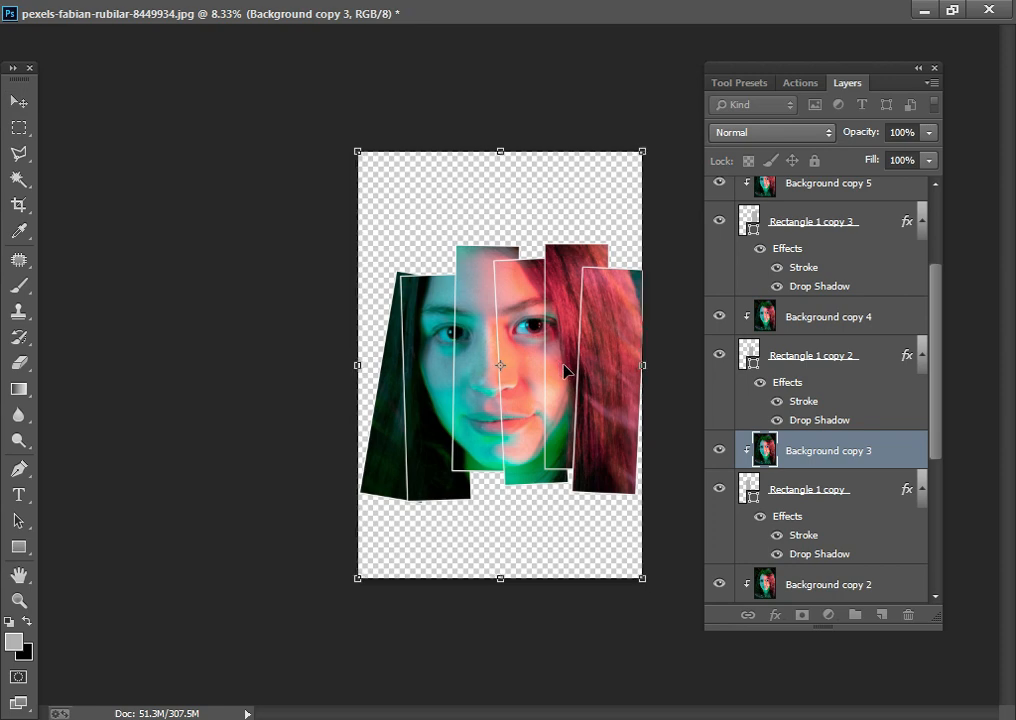
{"action": "key", "text": "Return"}
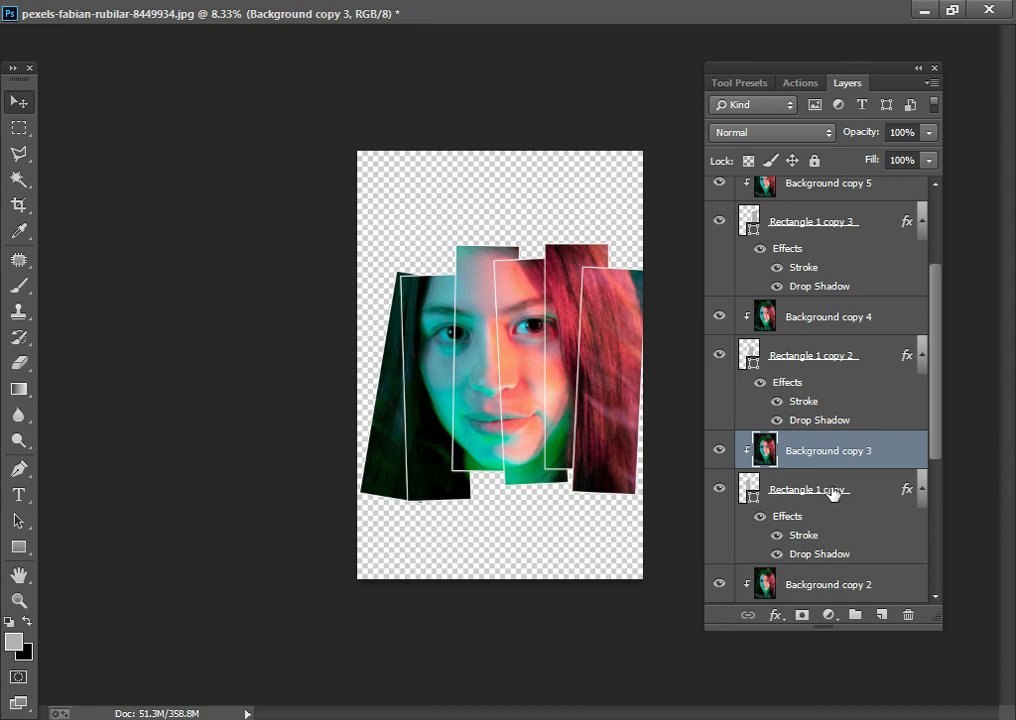
Add an empty layer directly above the original Background layer and make the Background photo visible.
{"action": "scroll", "coordinate": [833, 494], "scroll_direction": "down", "scroll_amount": 3}
{"action": "left_click", "coordinate": [825, 585]}
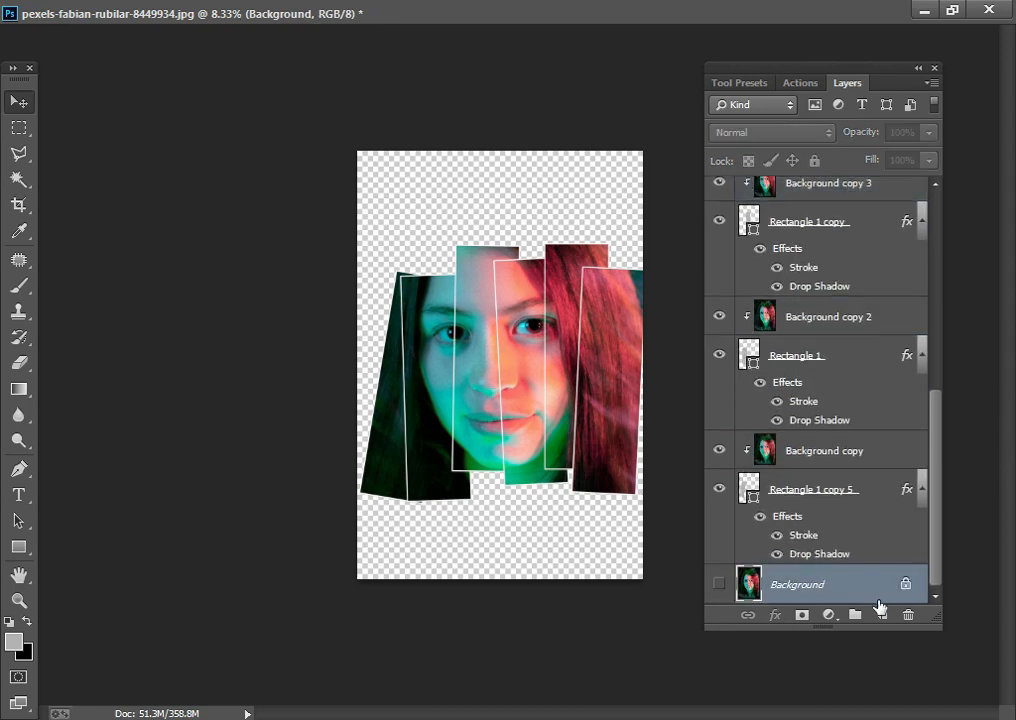
{"action": "left_click", "coordinate": [880, 614]}
{"action": "scroll", "coordinate": [857, 545], "scroll_direction": "down", "scroll_amount": 1}
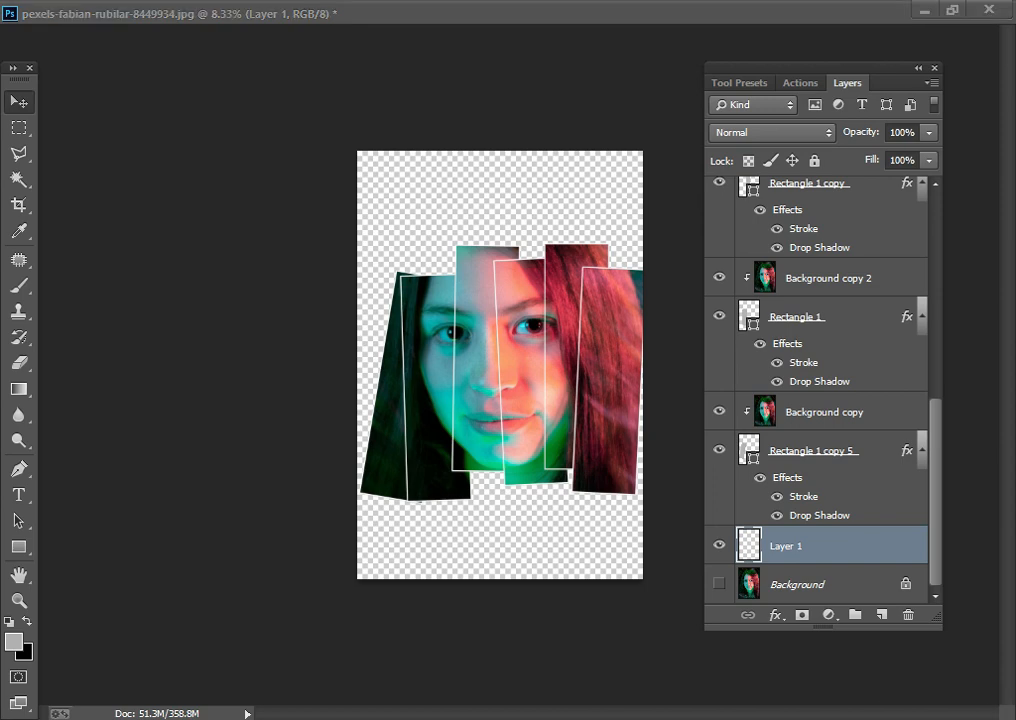
{"action": "left_click", "coordinate": [817, 585]}
{"action": "left_click", "coordinate": [719, 585]}
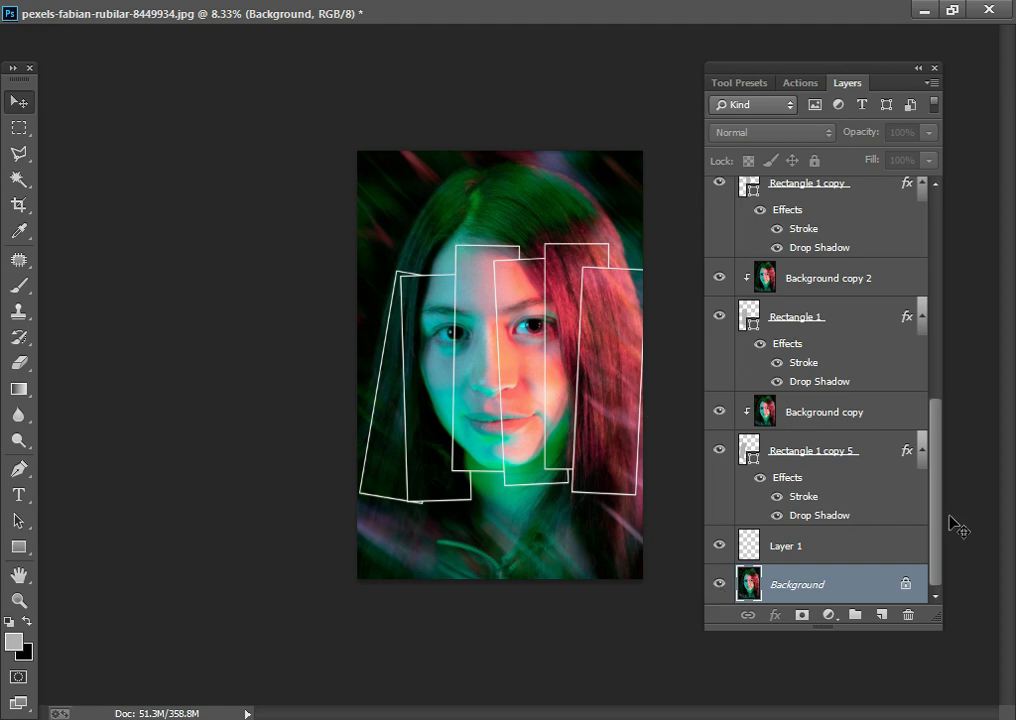
Try a white fill on Layer 1, undo it, and fill the layer with solid light grey instead.
{"action": "key", "text": "alt+bracketright"}
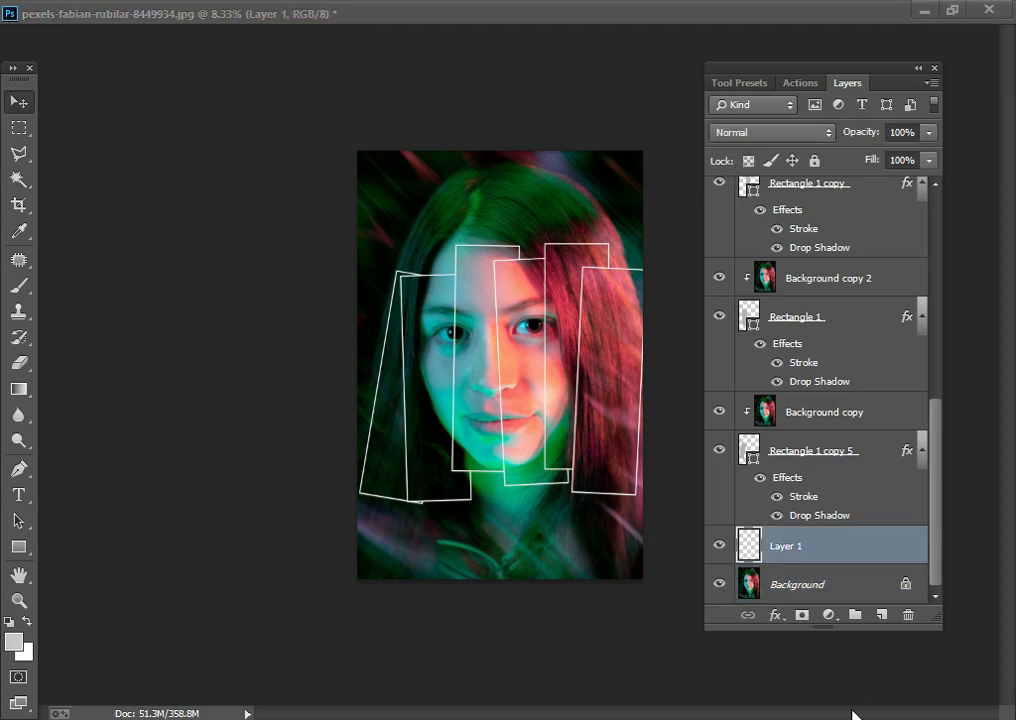
{"action": "left_click", "coordinate": [830, 577]}
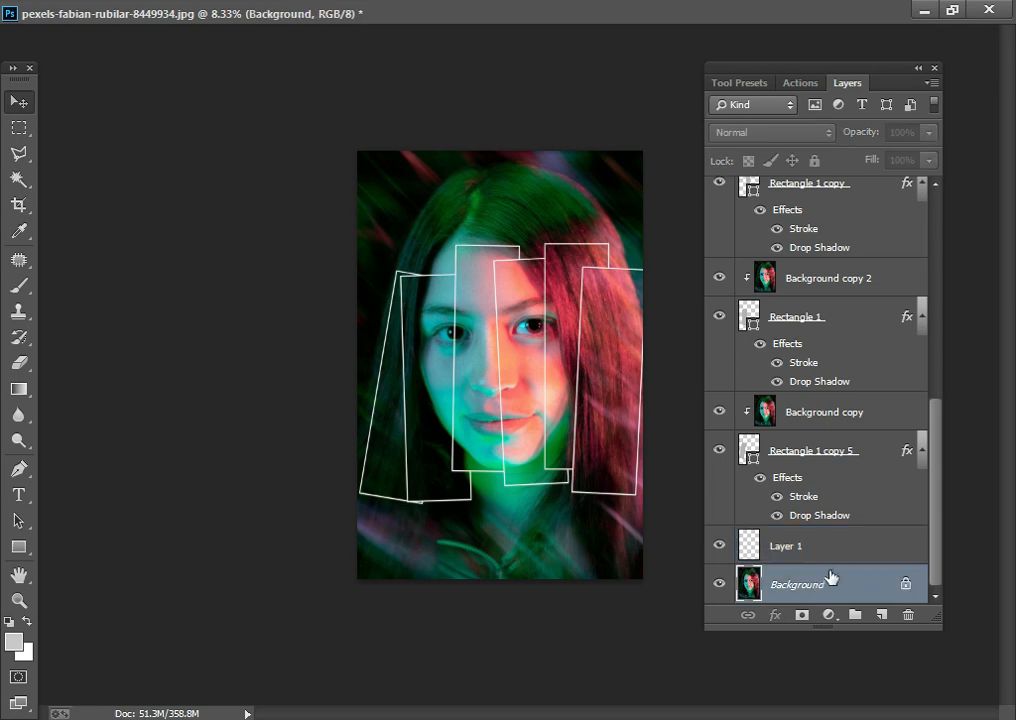
{"action": "left_click", "coordinate": [830, 560]}
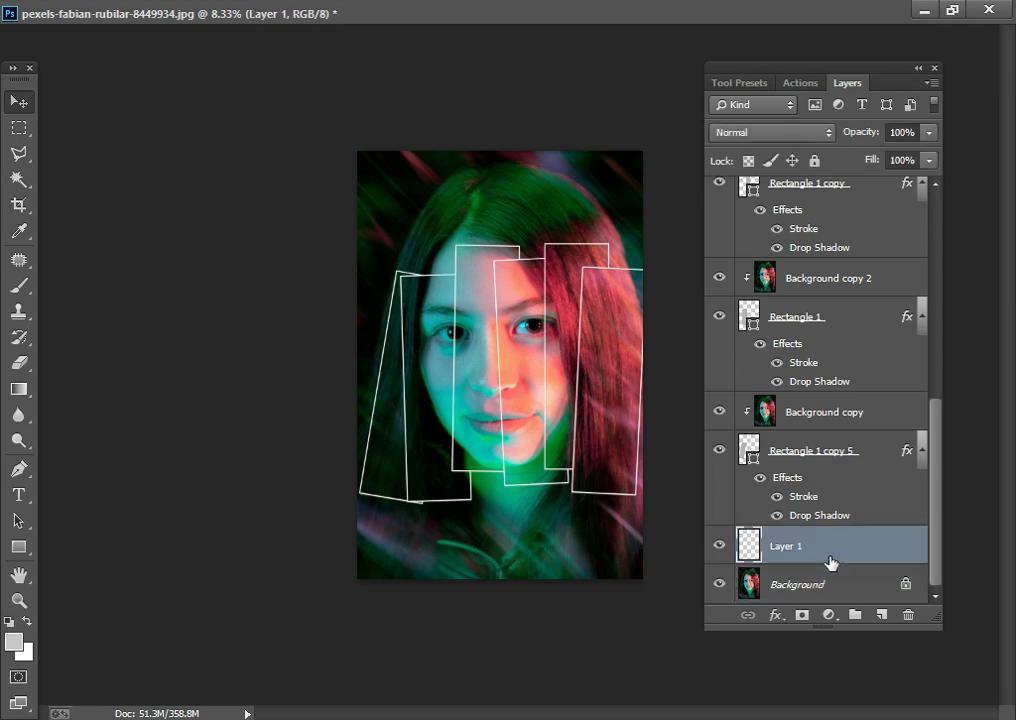
{"action": "key", "text": "ctrl+BackSpace"}
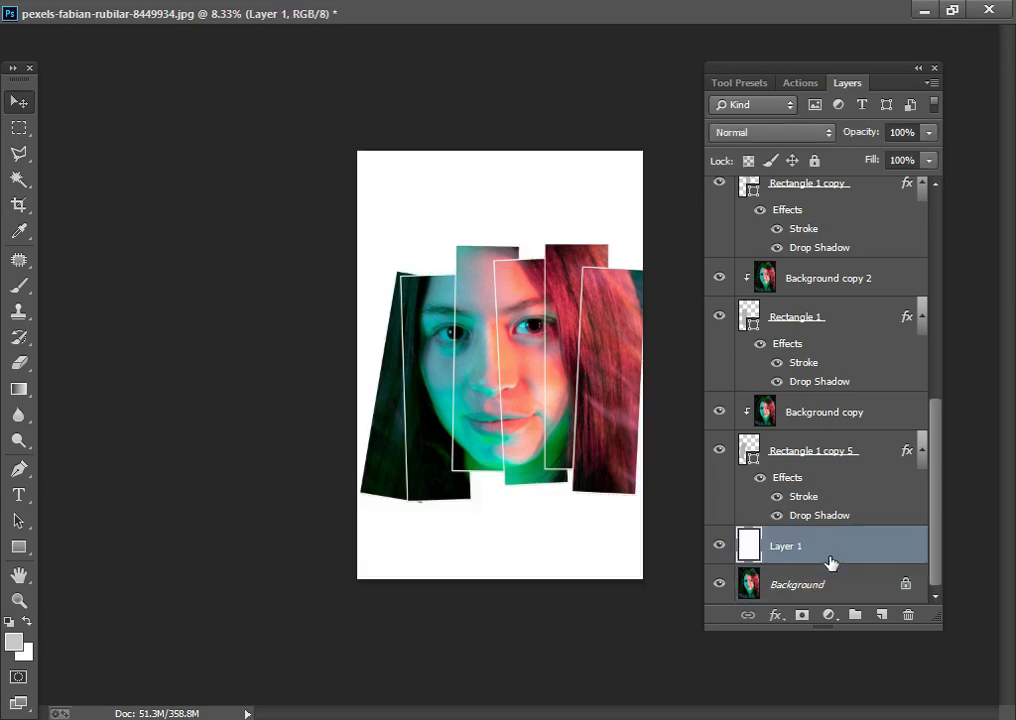
{"action": "key", "text": "ctrl+z"}
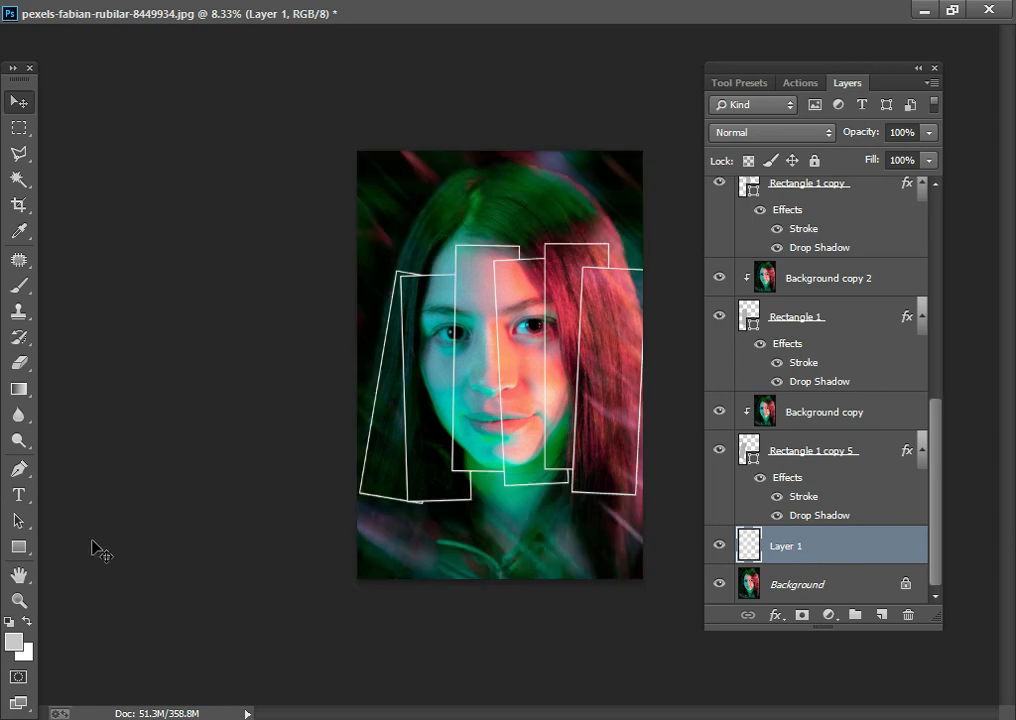
{"action": "key", "text": "x"}
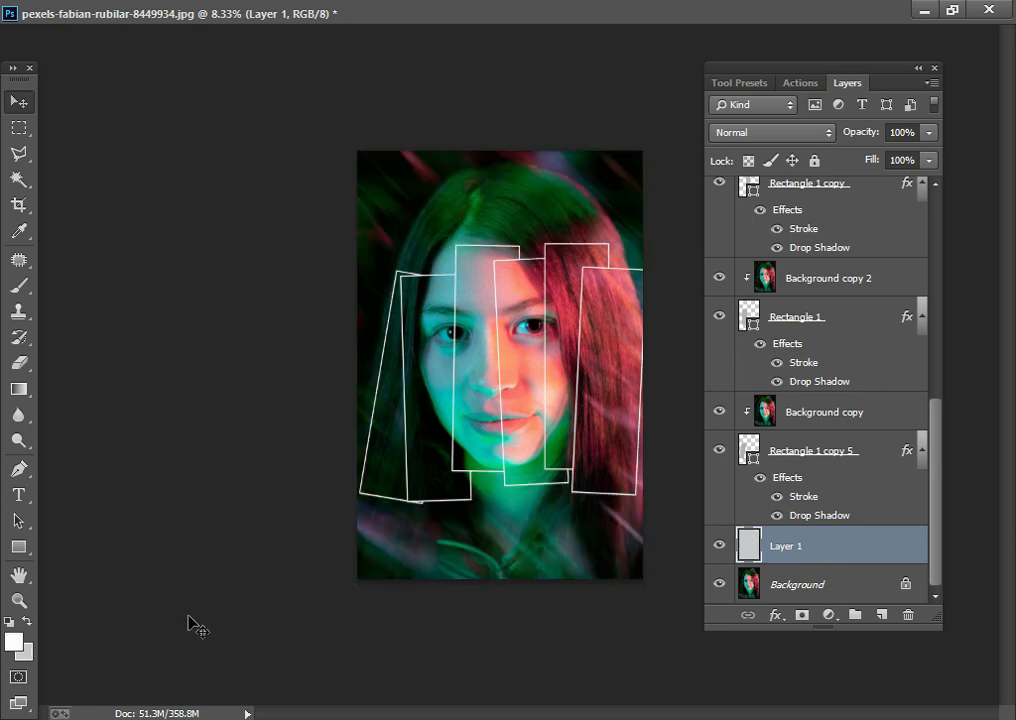
{"action": "key", "text": "ctrl+BackSpace"}
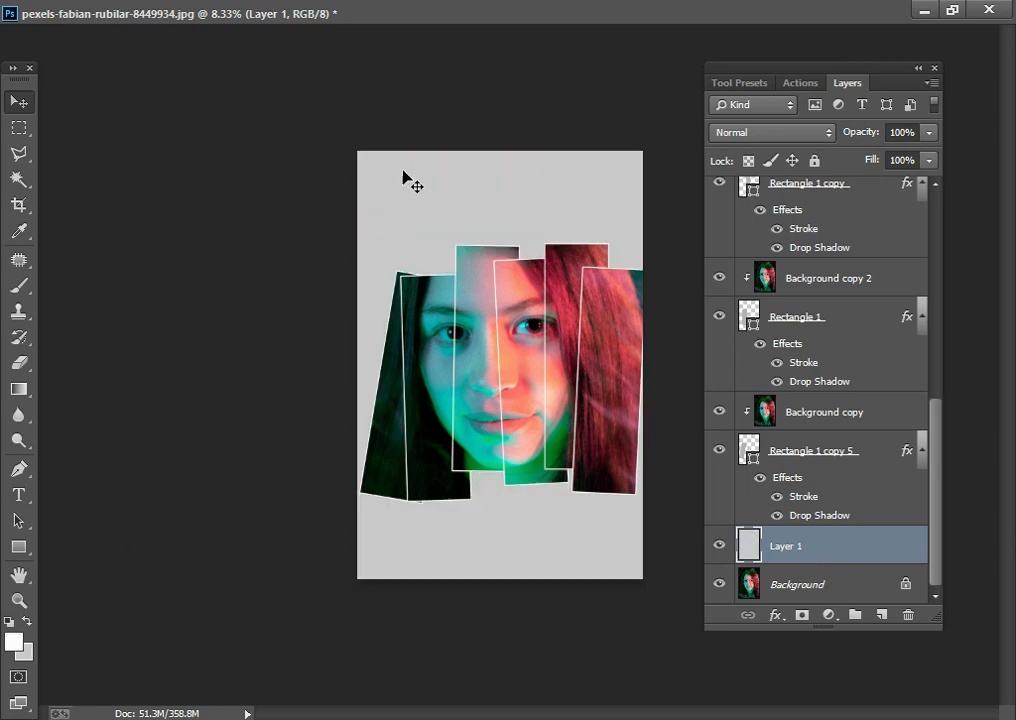
Lower the opacity of the grey Layer 1 to 48%, and try 75% instead.
{"action": "left_click", "coordinate": [929, 132]}
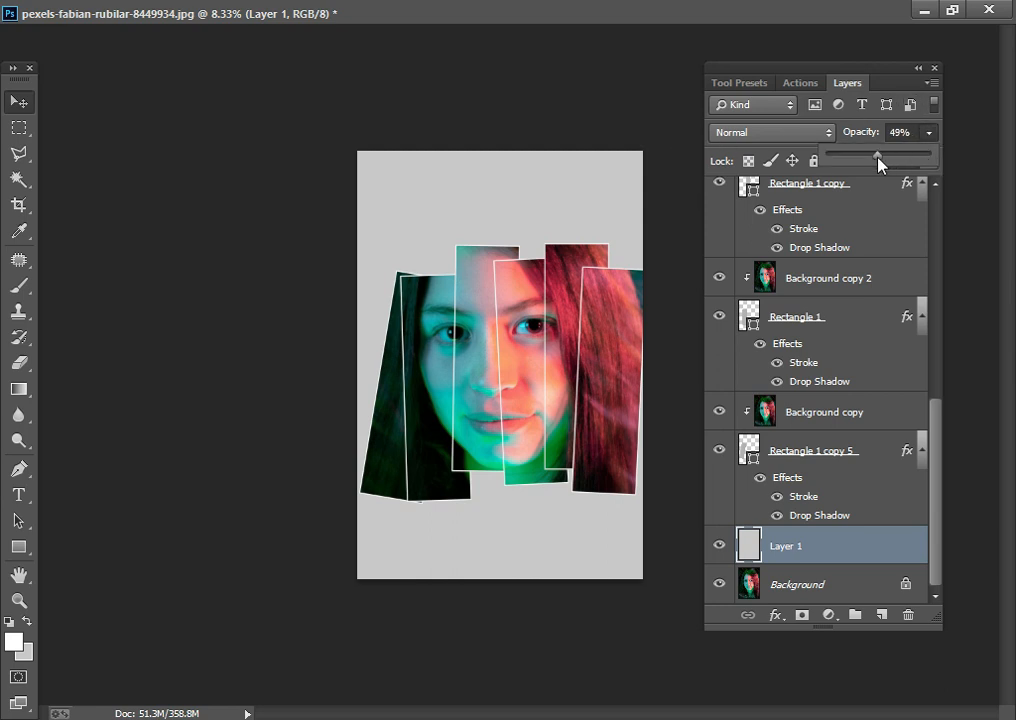
{"action": "left_click_drag", "start_coordinate": [879, 163], "coordinate": [878, 163]}
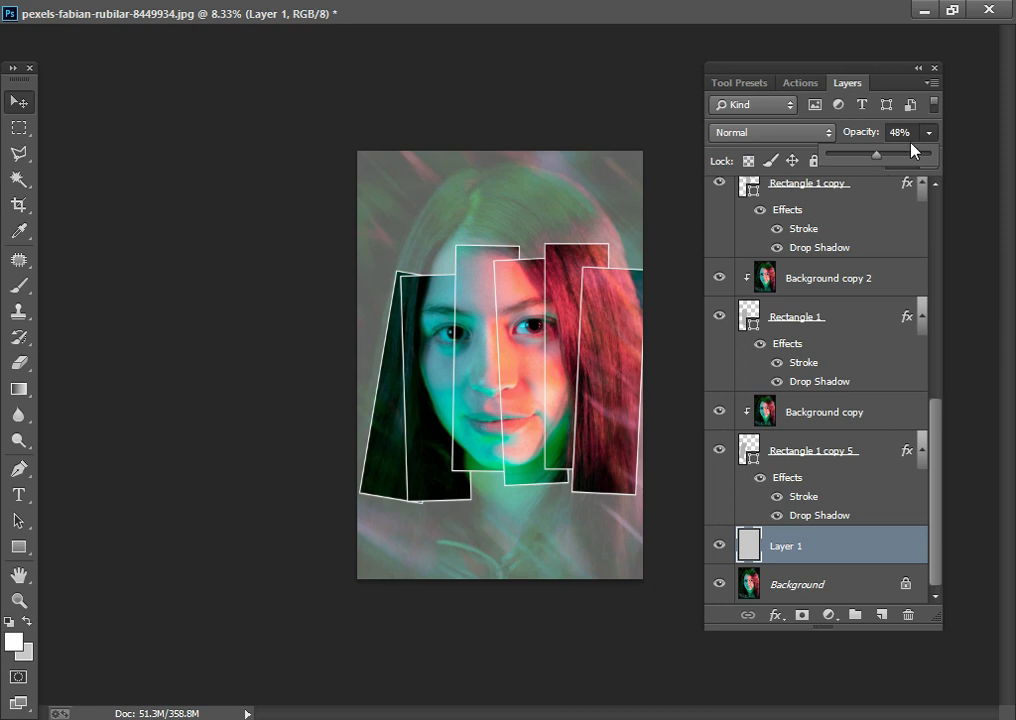
{"action": "left_click", "coordinate": [858, 140]}
{"action": "key", "text": "BackSpace"}
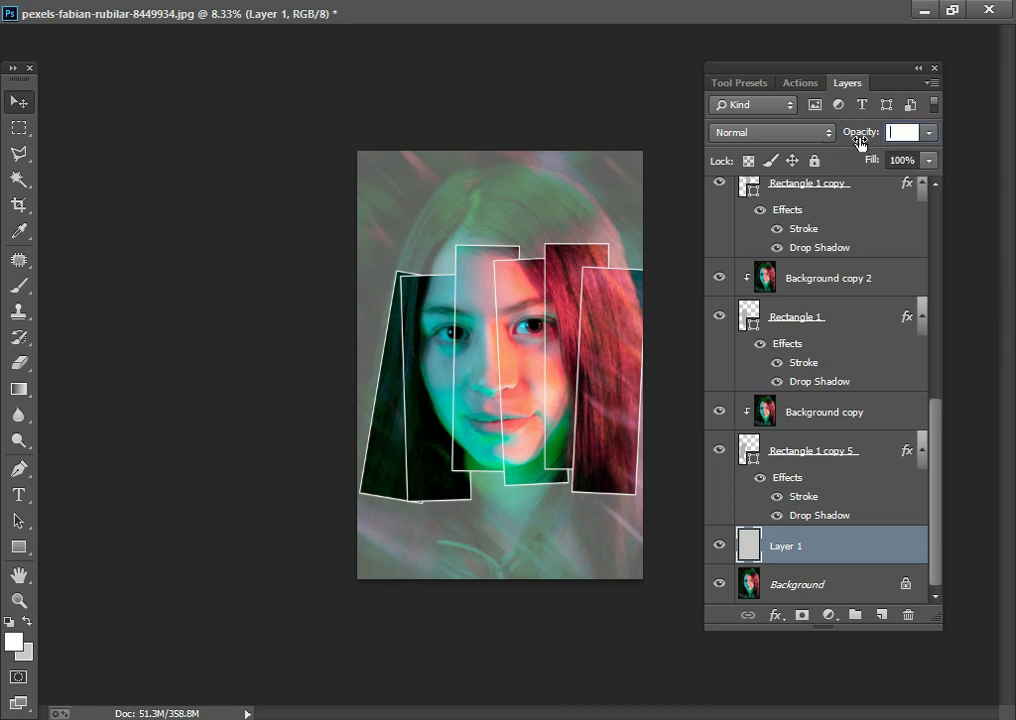
{"action": "type", "text": "75"}
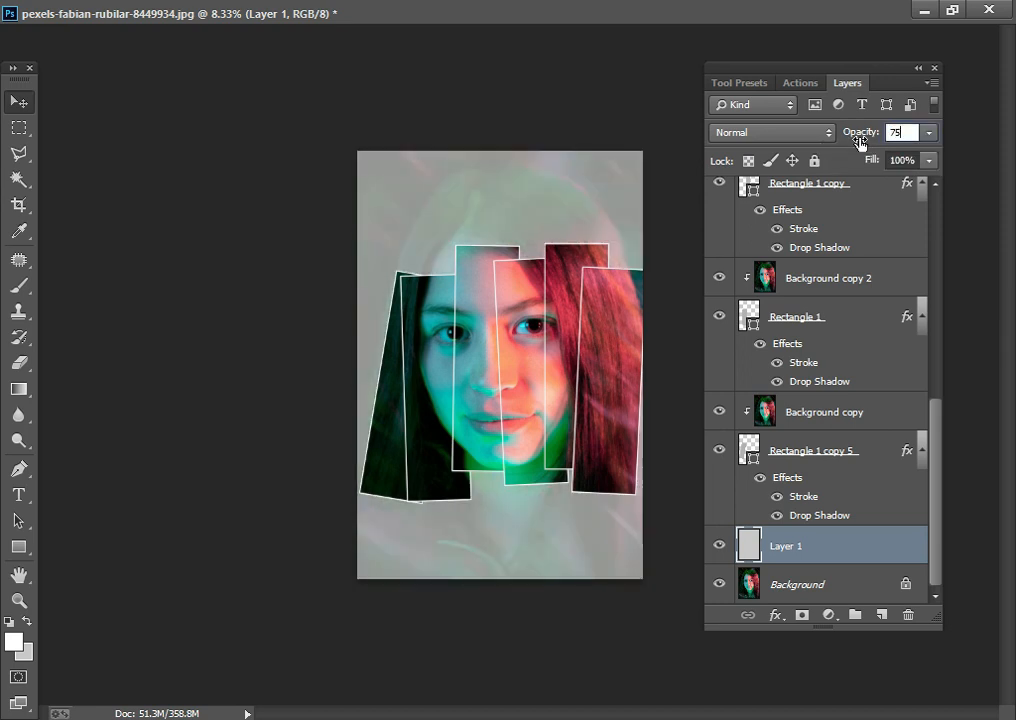
{"action": "key", "text": "Return"}
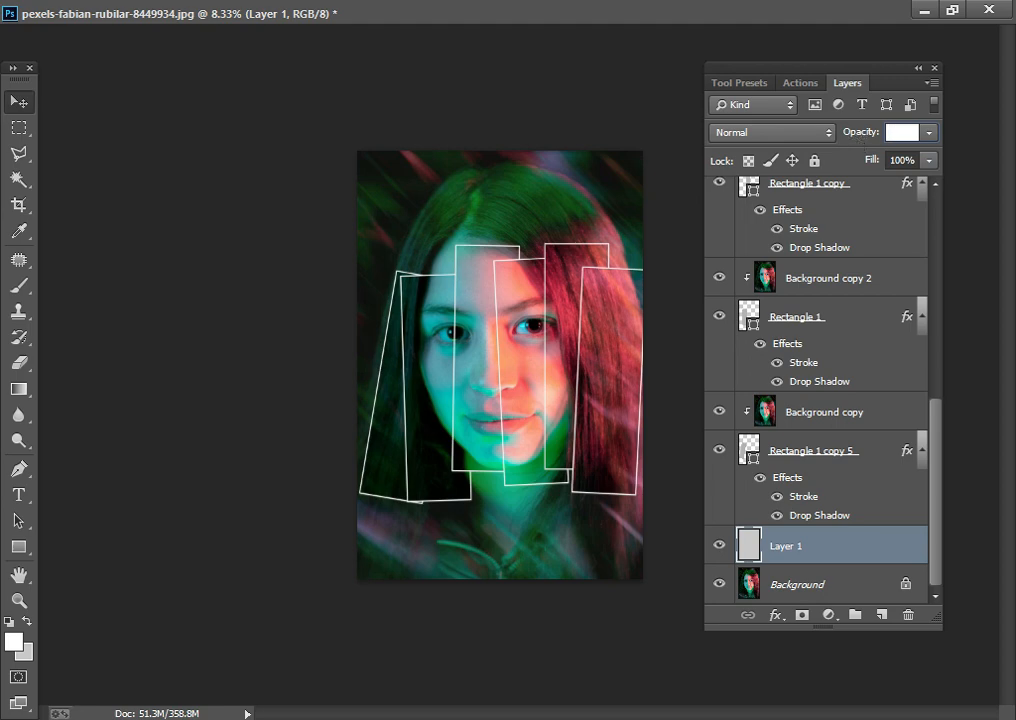
Try opacity values of 50%, 55% and 60% on the grey Layer 1 to compare the background fade.
{"action": "type", "text": "50"}
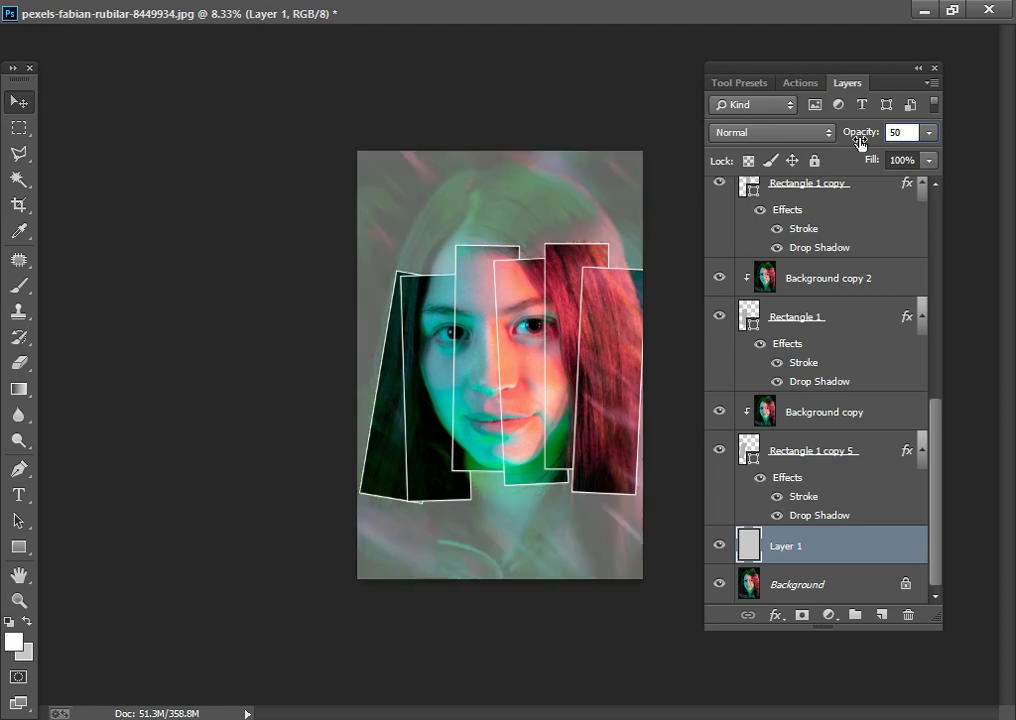
{"action": "key", "text": "BackSpace"}
{"action": "type", "text": "5"}
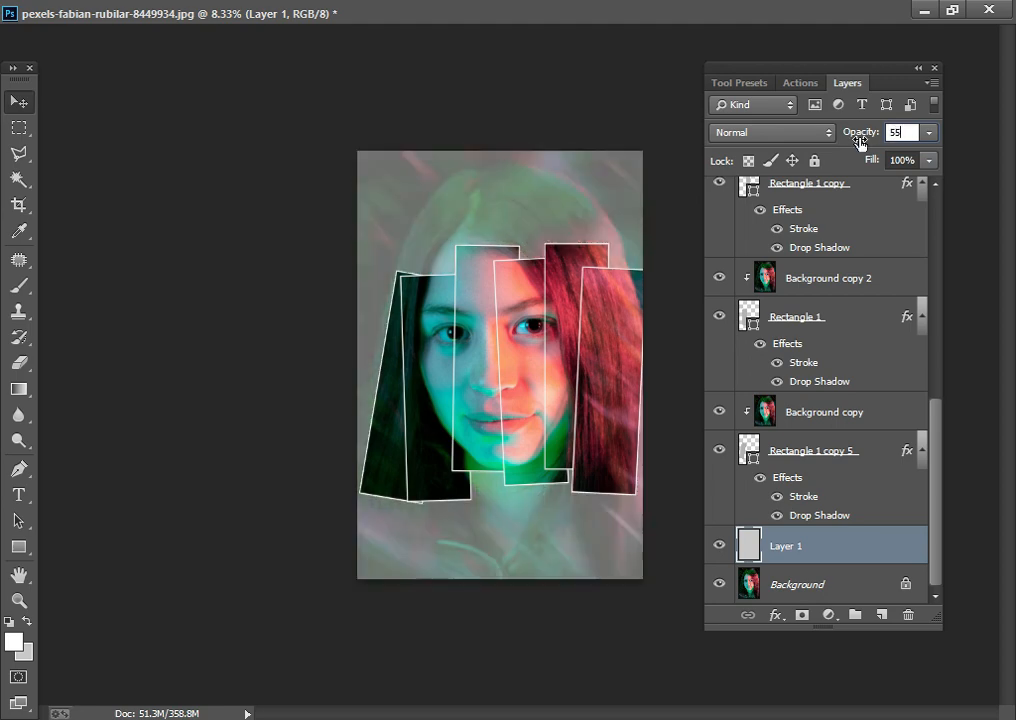
{"action": "key", "text": "BackSpace"}
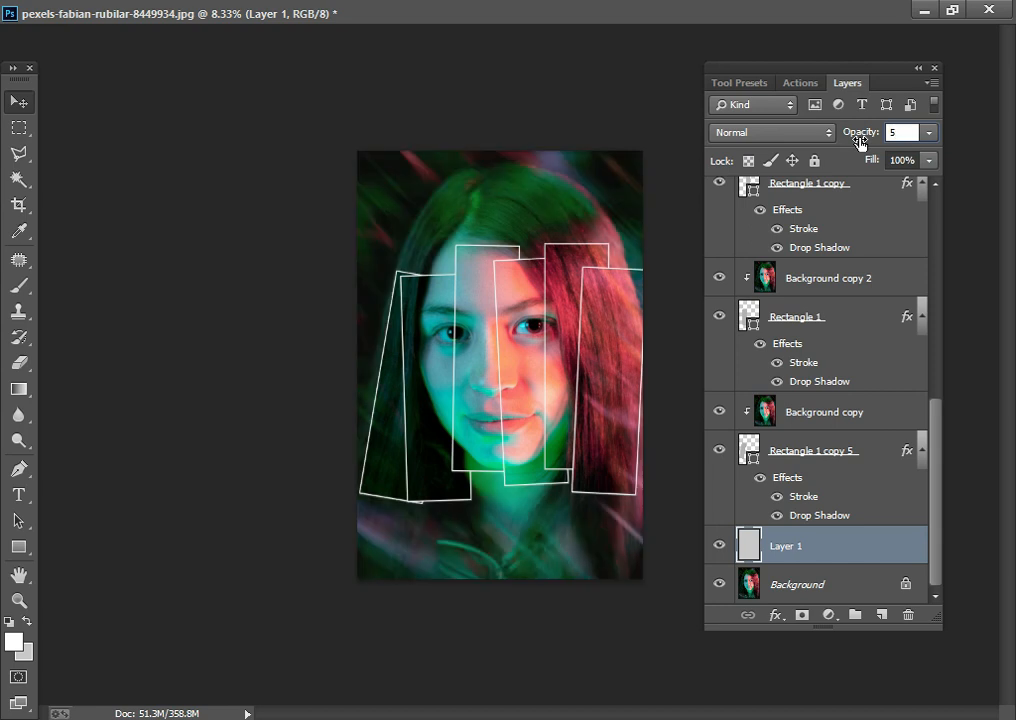
{"action": "type", "text": "8"}
{"action": "key", "text": "BackSpace"}
{"action": "type", "text": "6"}
{"action": "key", "text": "BackSpace"}
{"action": "type", "text": "60"}
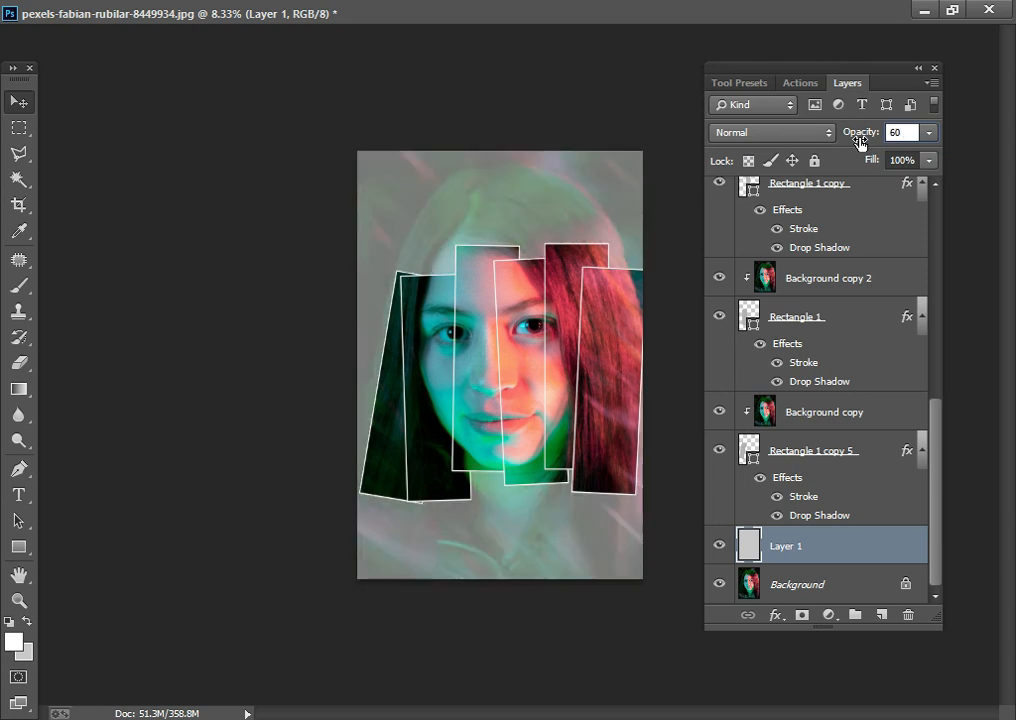
{"action": "key", "text": "BackSpace"}
{"action": "type", "text": "55"}
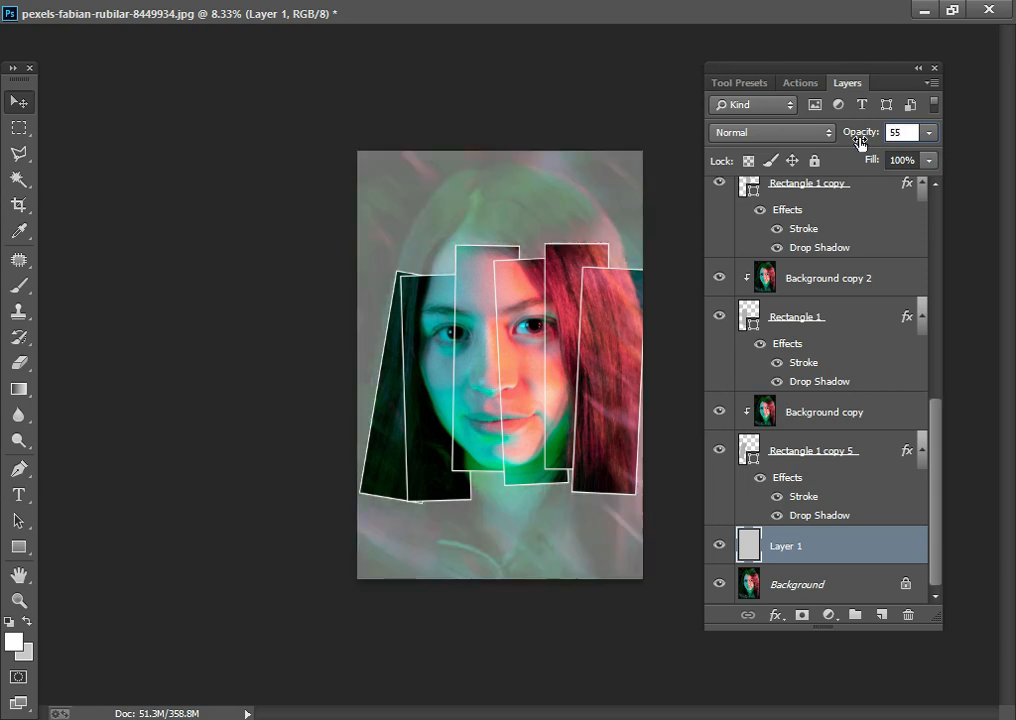
{"action": "key", "text": "BackSpace"}
{"action": "key", "text": "BackSpace"}
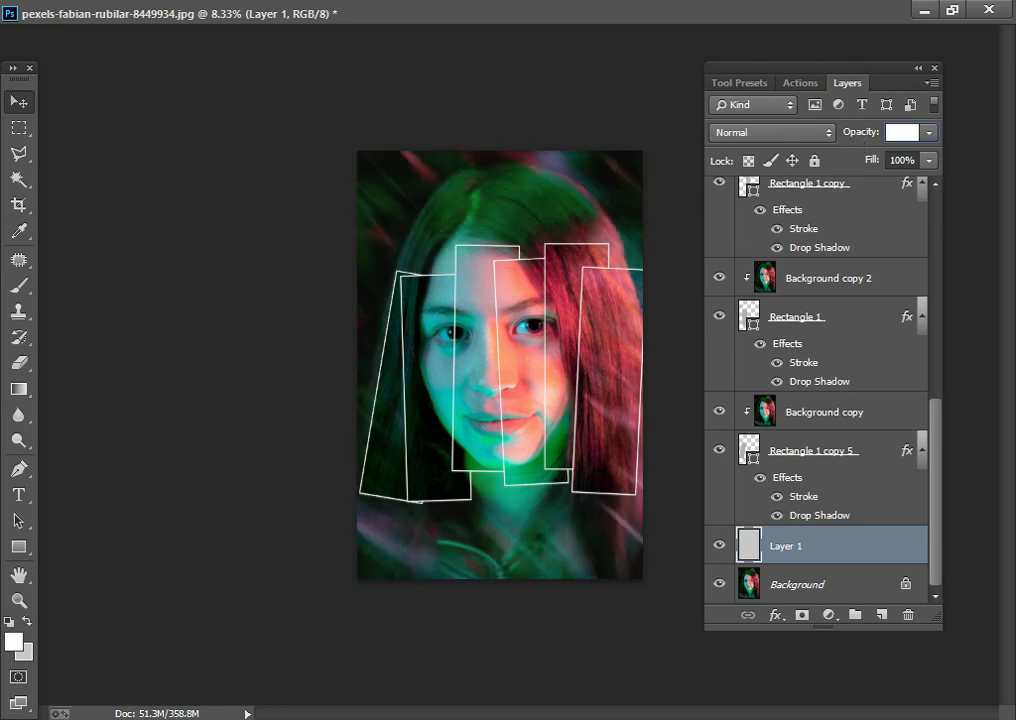
Set the opacity of Layer 1 to 50% after trying 70%.
{"action": "type", "text": "70"}
{"action": "type", "text": "50"}
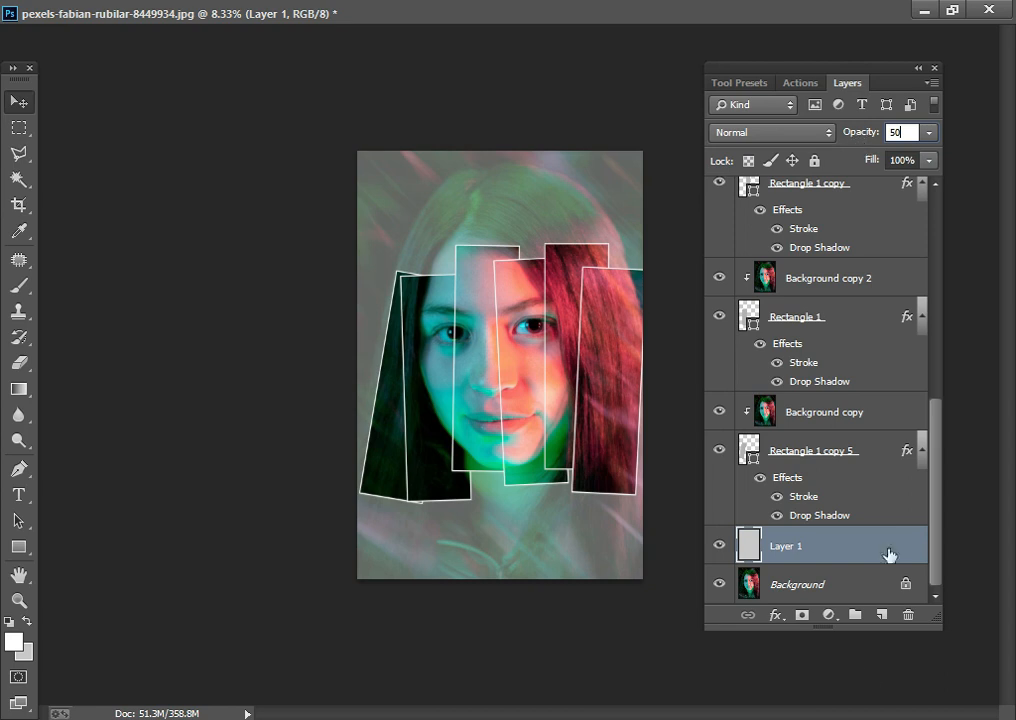
{"action": "key", "text": "Return"}
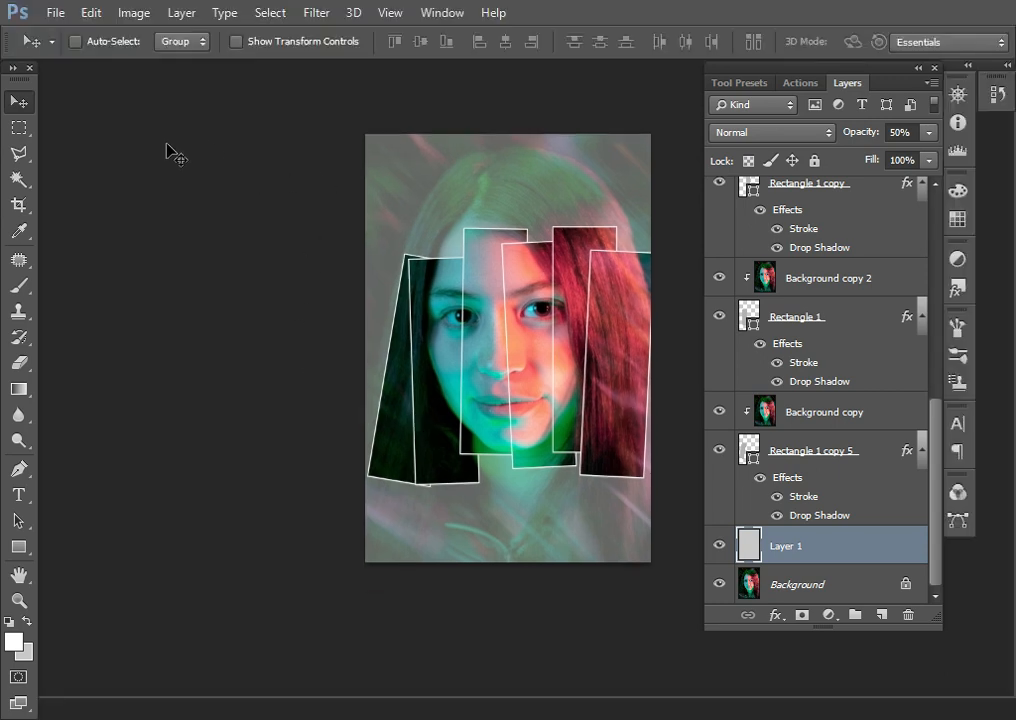
Start saving the finished collage under a new file and choose JPEG as the format.
{"action": "key", "text": "Tab"}
{"action": "key", "text": "ctrl+shift+s"}
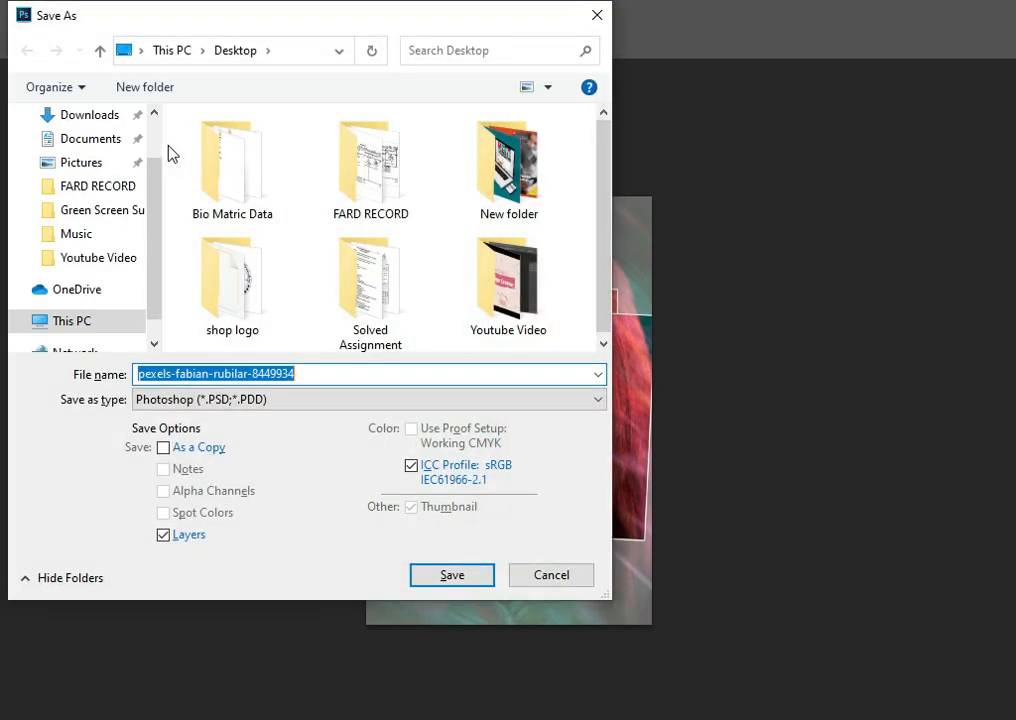
{"action": "left_click", "coordinate": [288, 399]}
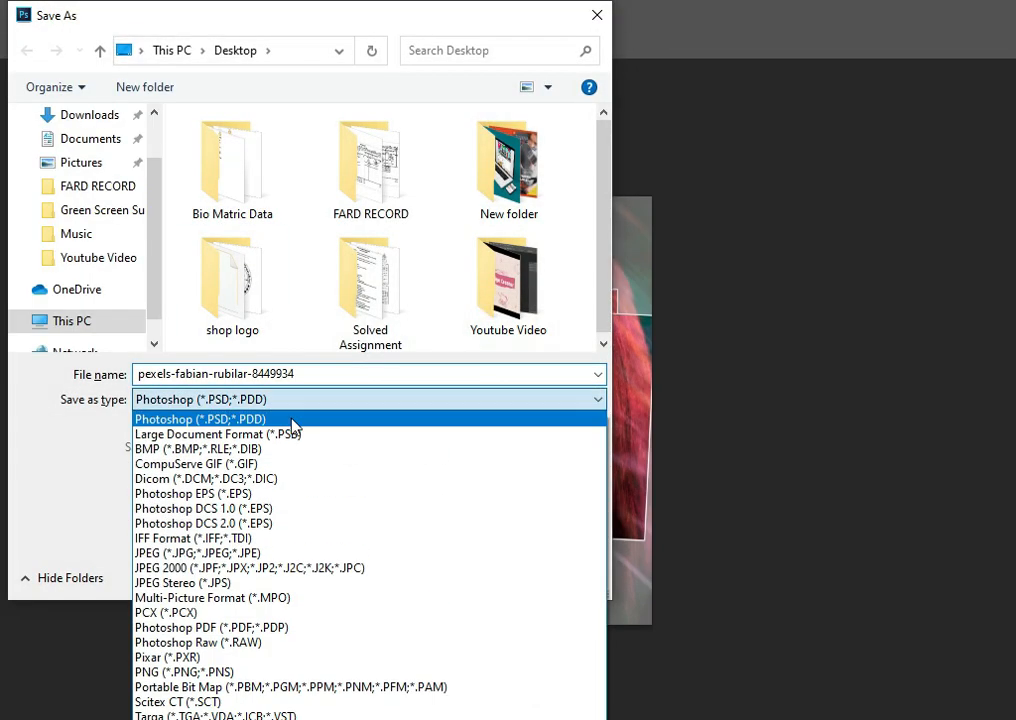
{"action": "left_click", "coordinate": [185, 553]}
Name the JPEG "Collage Effect" and save it to the Desktop at quality 12 (Maximum), Progressive with 3 scans.
{"action": "left_click", "coordinate": [329, 370]}
{"action": "key", "text": "BackSpace"}
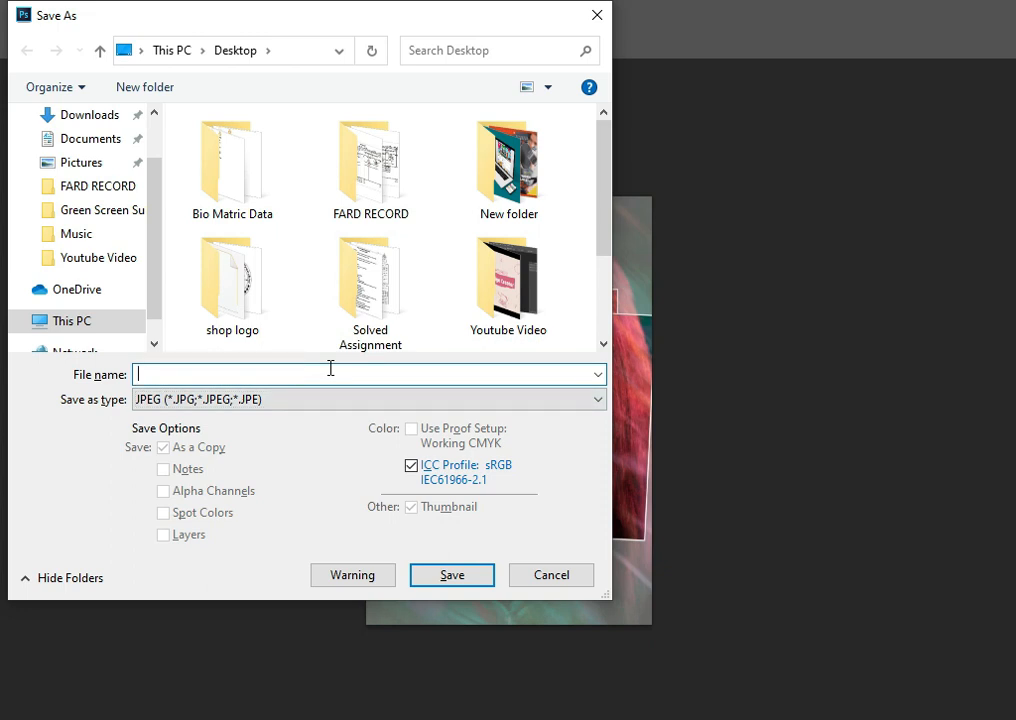
{"action": "type", "text": "cOLLAGE"}
{"action": "key", "text": "BackSpace"}
{"action": "key", "text": "BackSpace"}
{"action": "key", "text": "BackSpace"}
{"action": "key", "text": "BackSpace"}
{"action": "key", "text": "BackSpace"}
{"action": "key", "text": "BackSpace"}
{"action": "key", "text": "BackSpace"}
{"action": "type", "text": "Collage Effect"}
{"action": "left_click", "coordinate": [449, 574]}
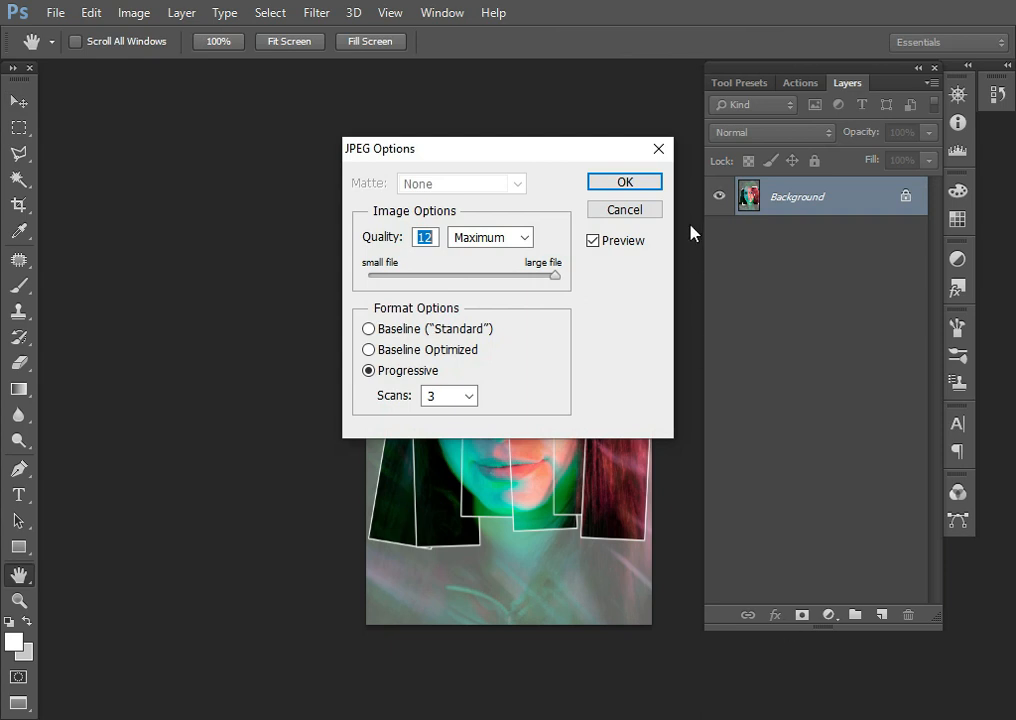
{"action": "left_click", "coordinate": [628, 183]}
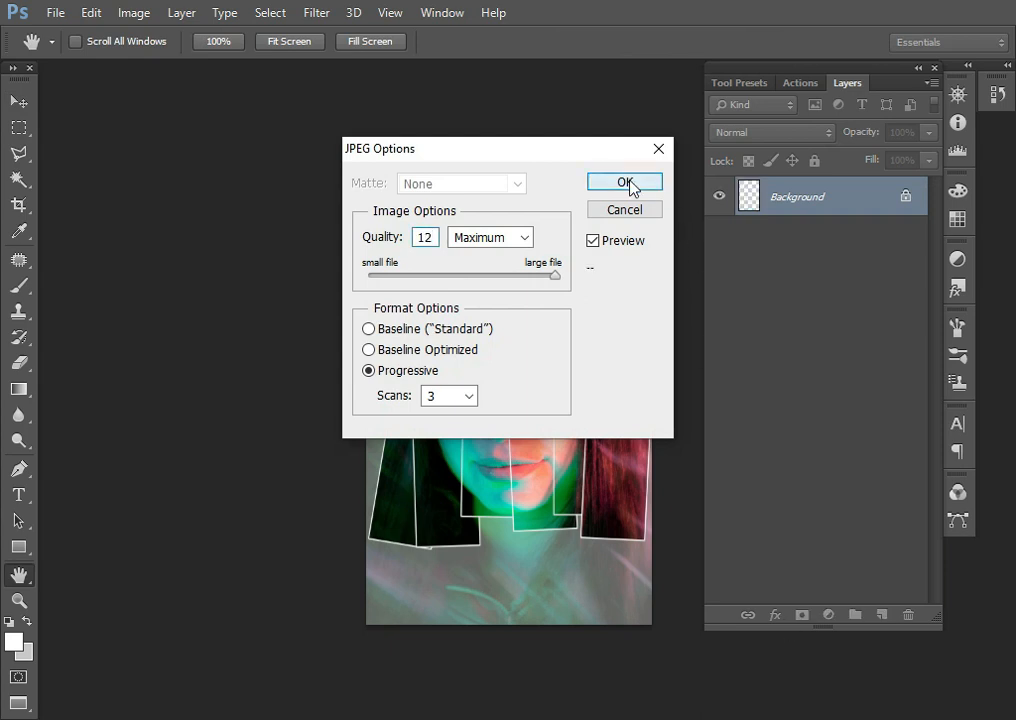
{"action": "left_click", "coordinate": [628, 184]}
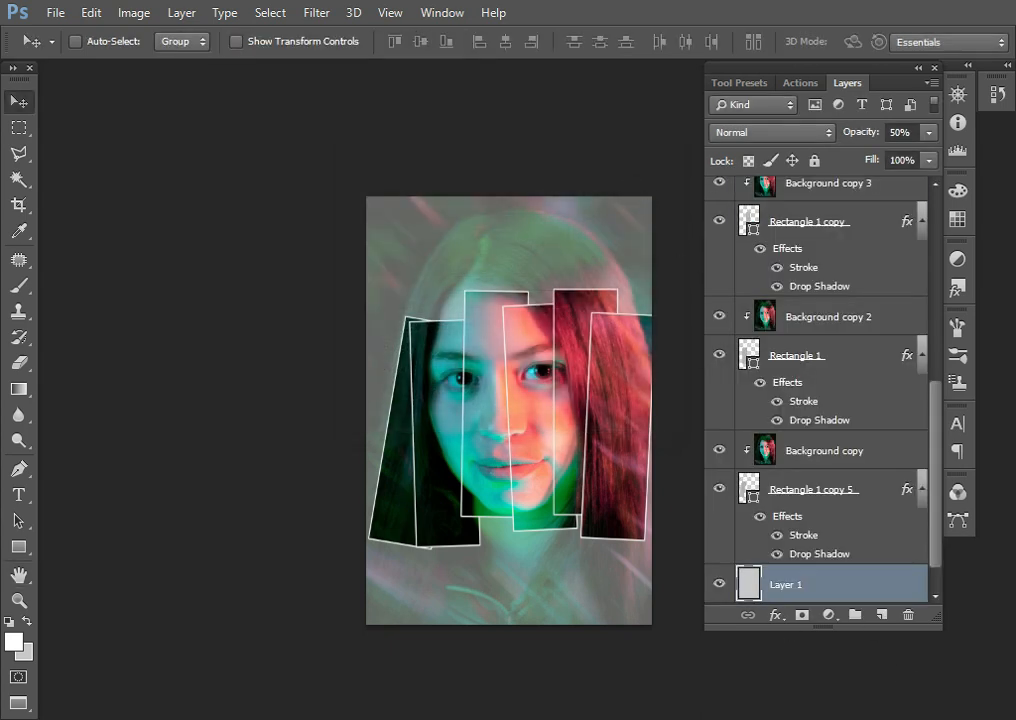